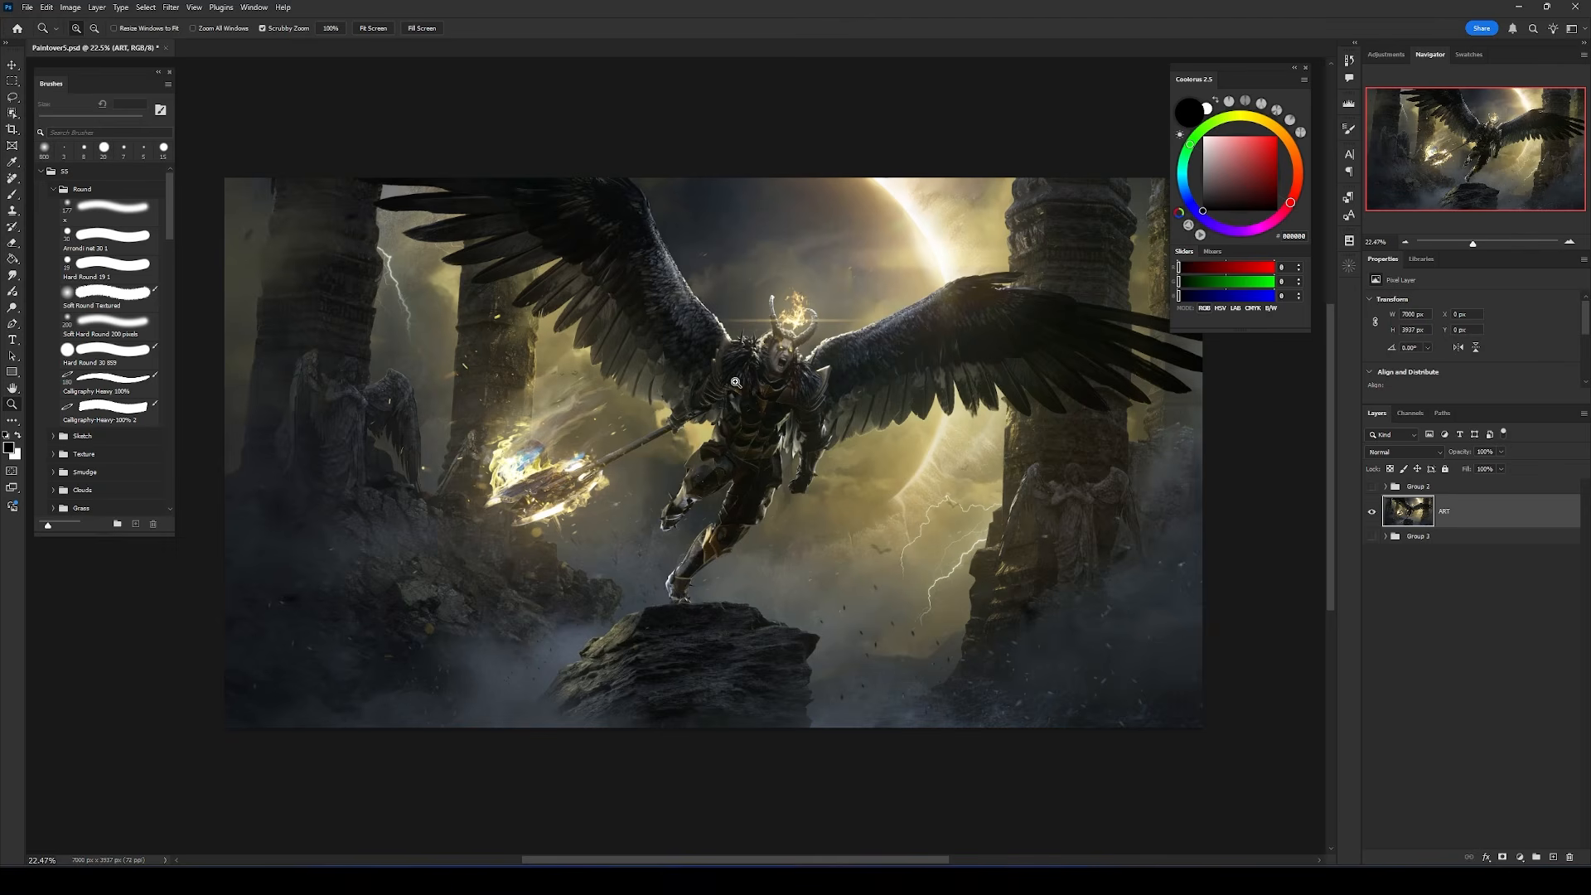
pyautogui.moveTo(747, 358); pyautogui.dragTo(713, 404)
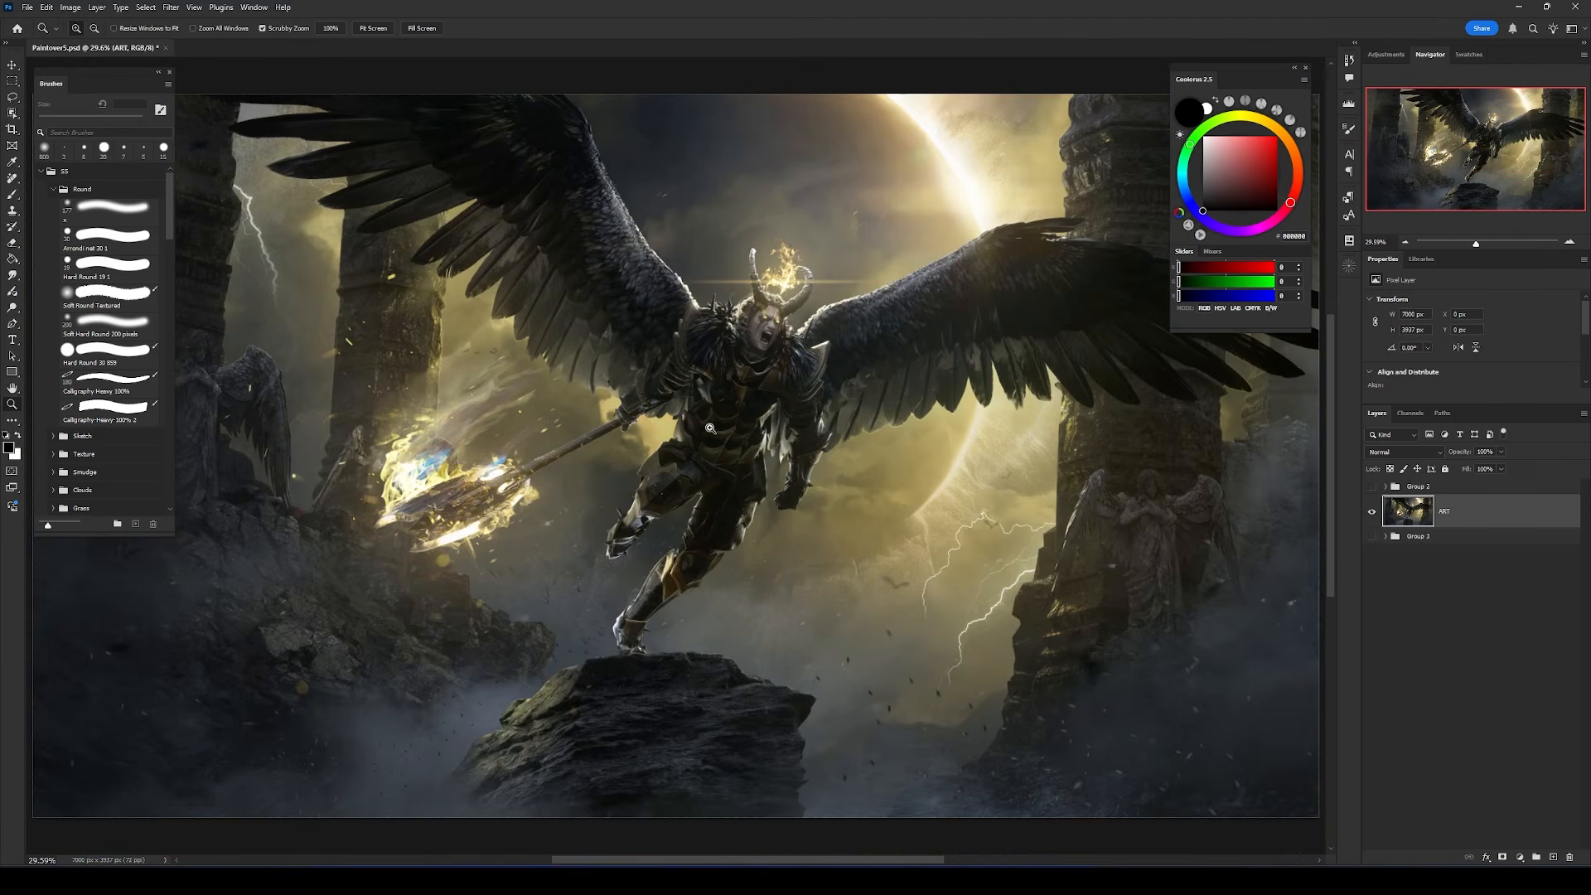
pyautogui.rightClick(712, 406)
pyautogui.click(736, 474)
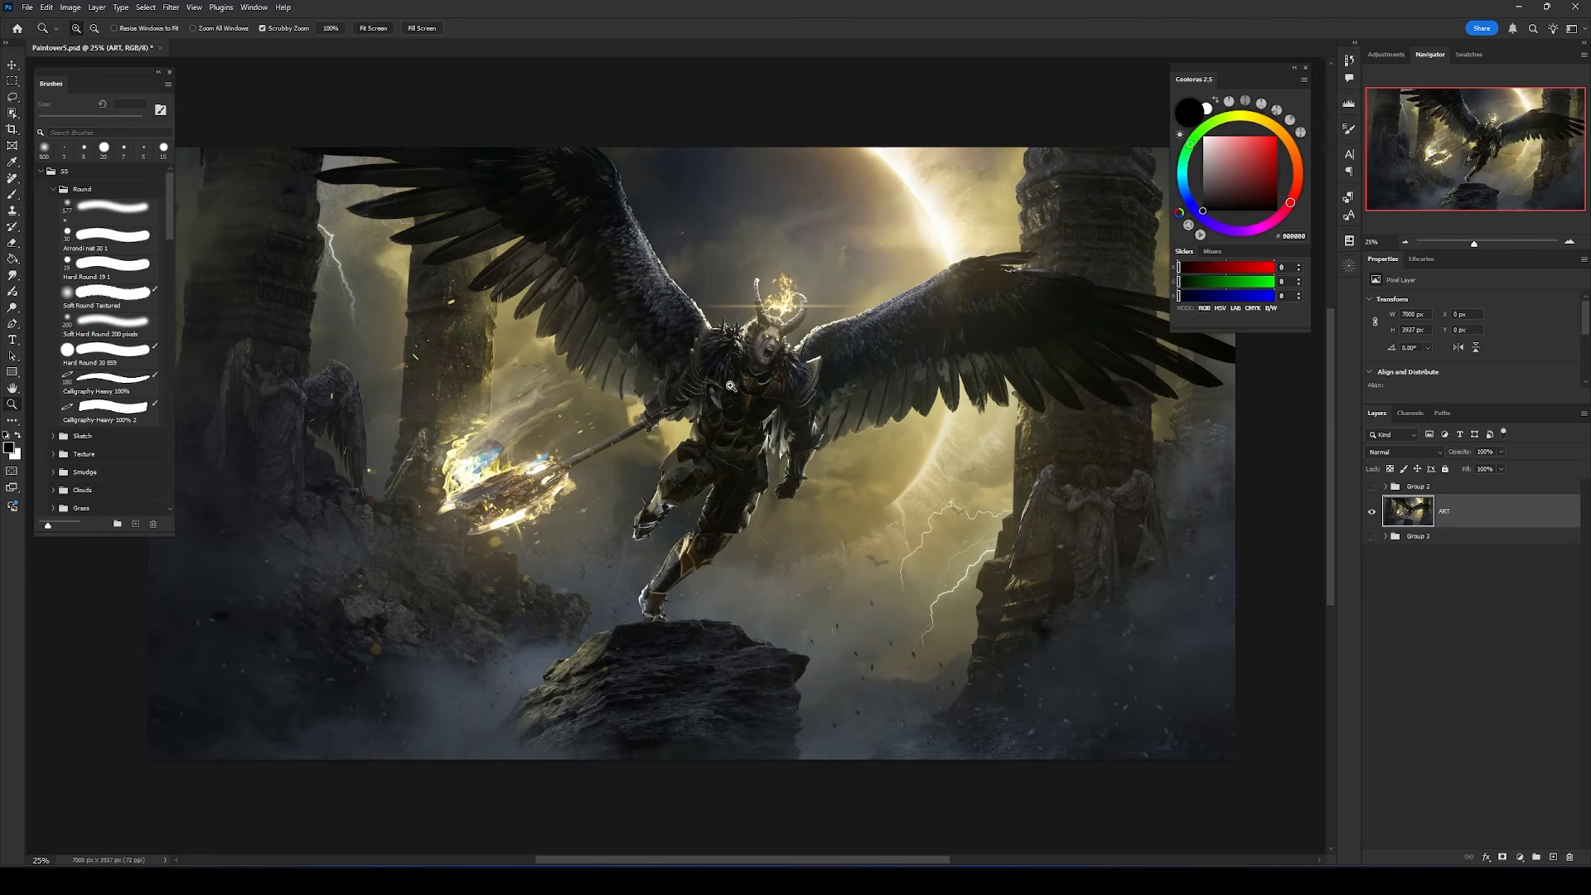
pyautogui.click(14, 82)
pyautogui.moveTo(678, 454); pyautogui.dragTo(686, 463)
pyautogui.click(12, 405)
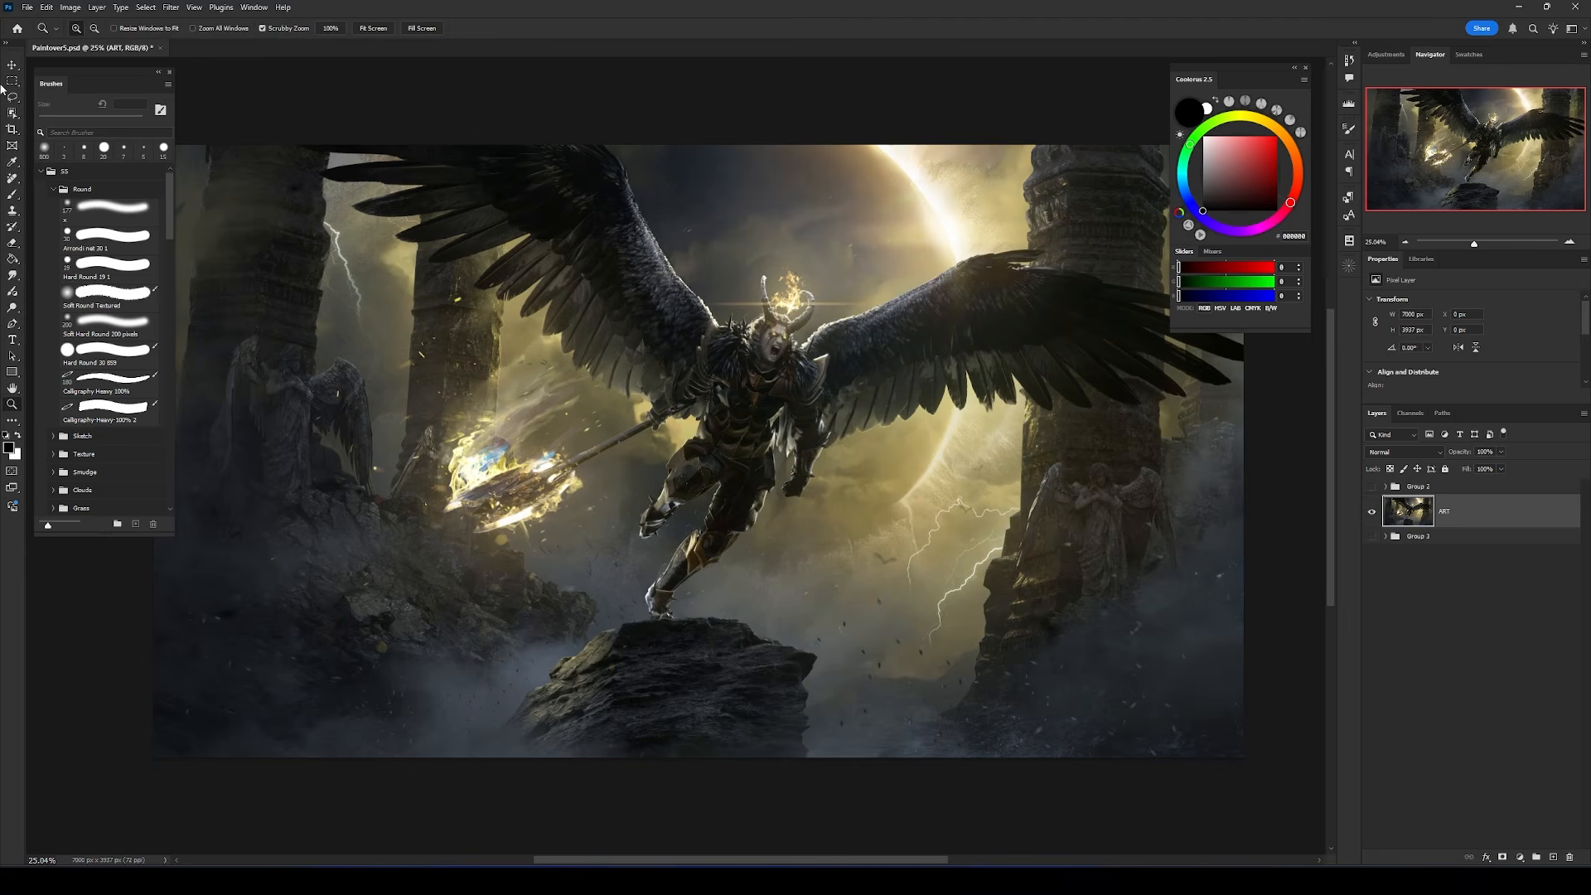
# Apply the AKVIS OilPaint filter to the ART layer using the SolidSoulPaint1 preset with Blend with Original set to 20%.
pyautogui.click(170, 7)
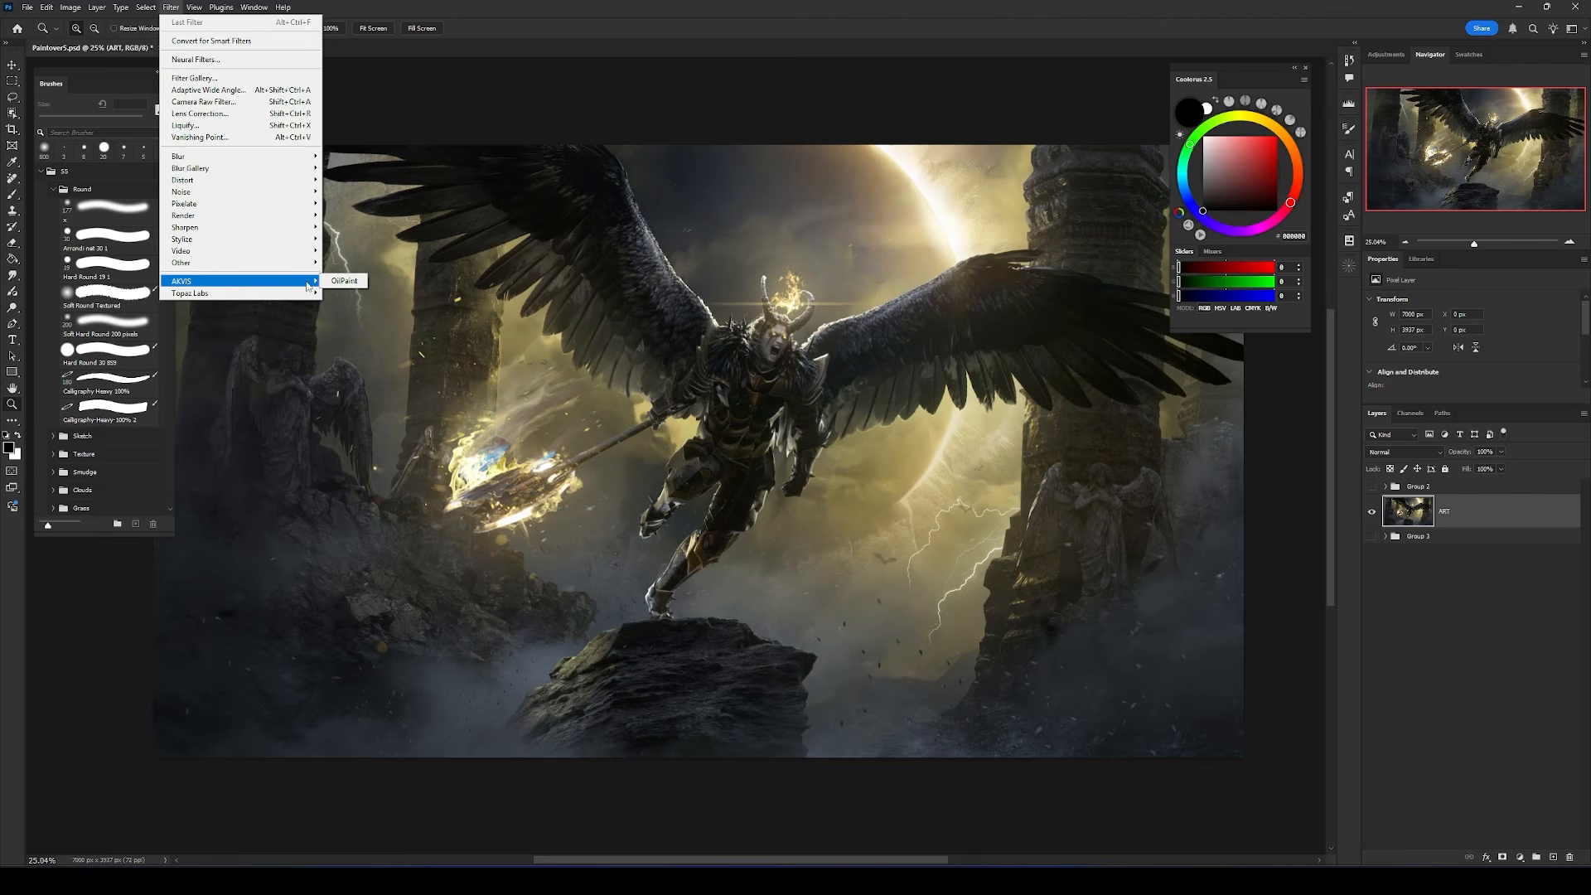
pyautogui.click(351, 283)
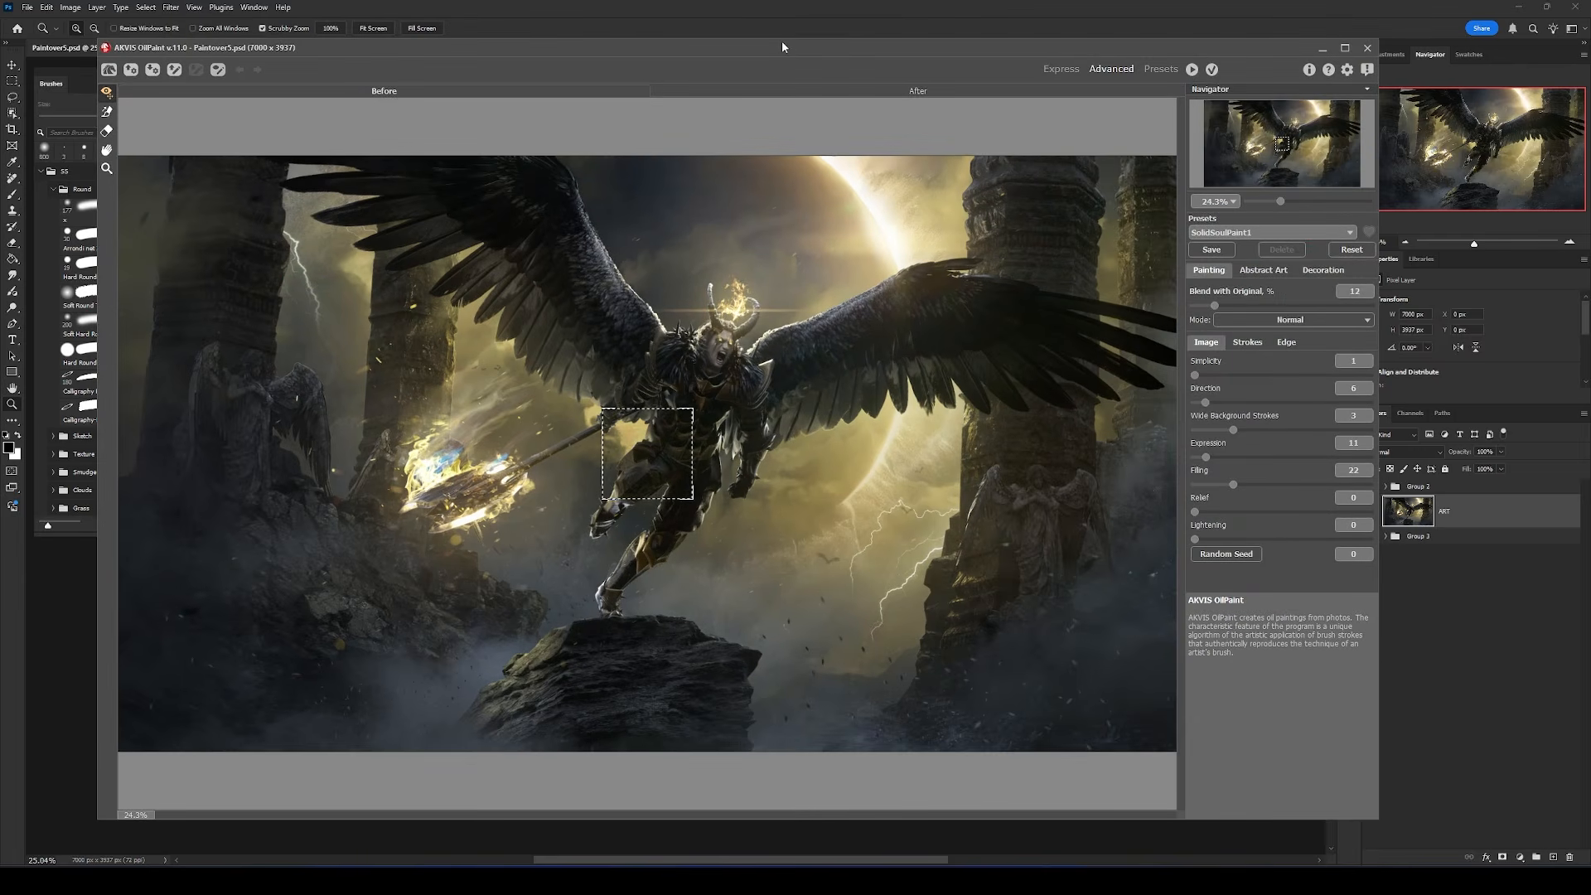
pyautogui.moveTo(782, 43); pyautogui.dragTo(845, 49)
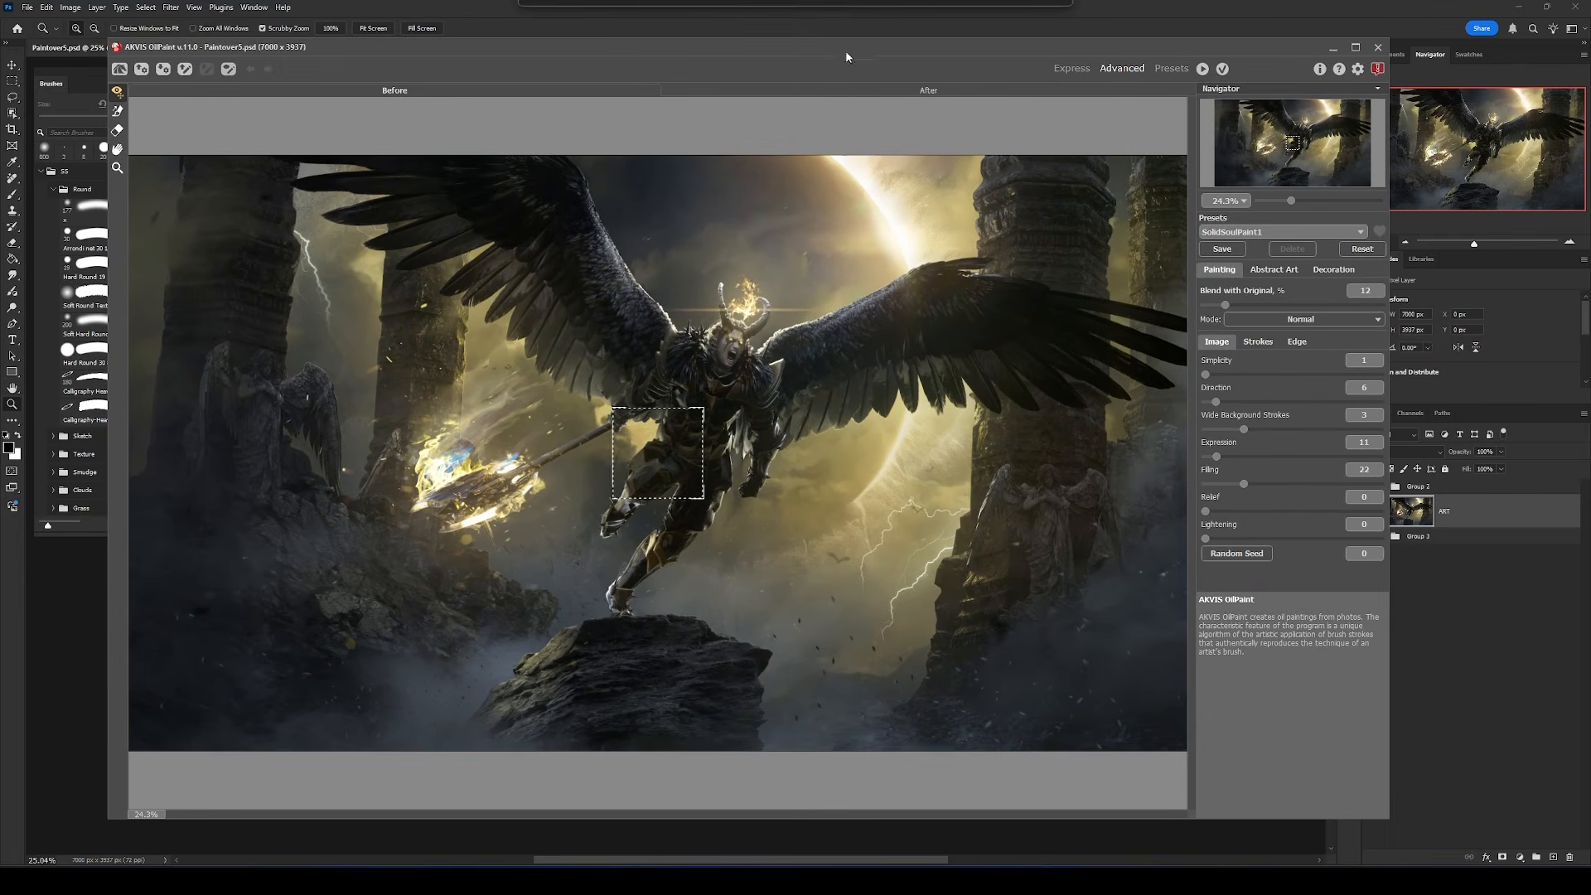
pyautogui.scroll(7, 659, 452)
pyautogui.scroll(-2, 656, 452)
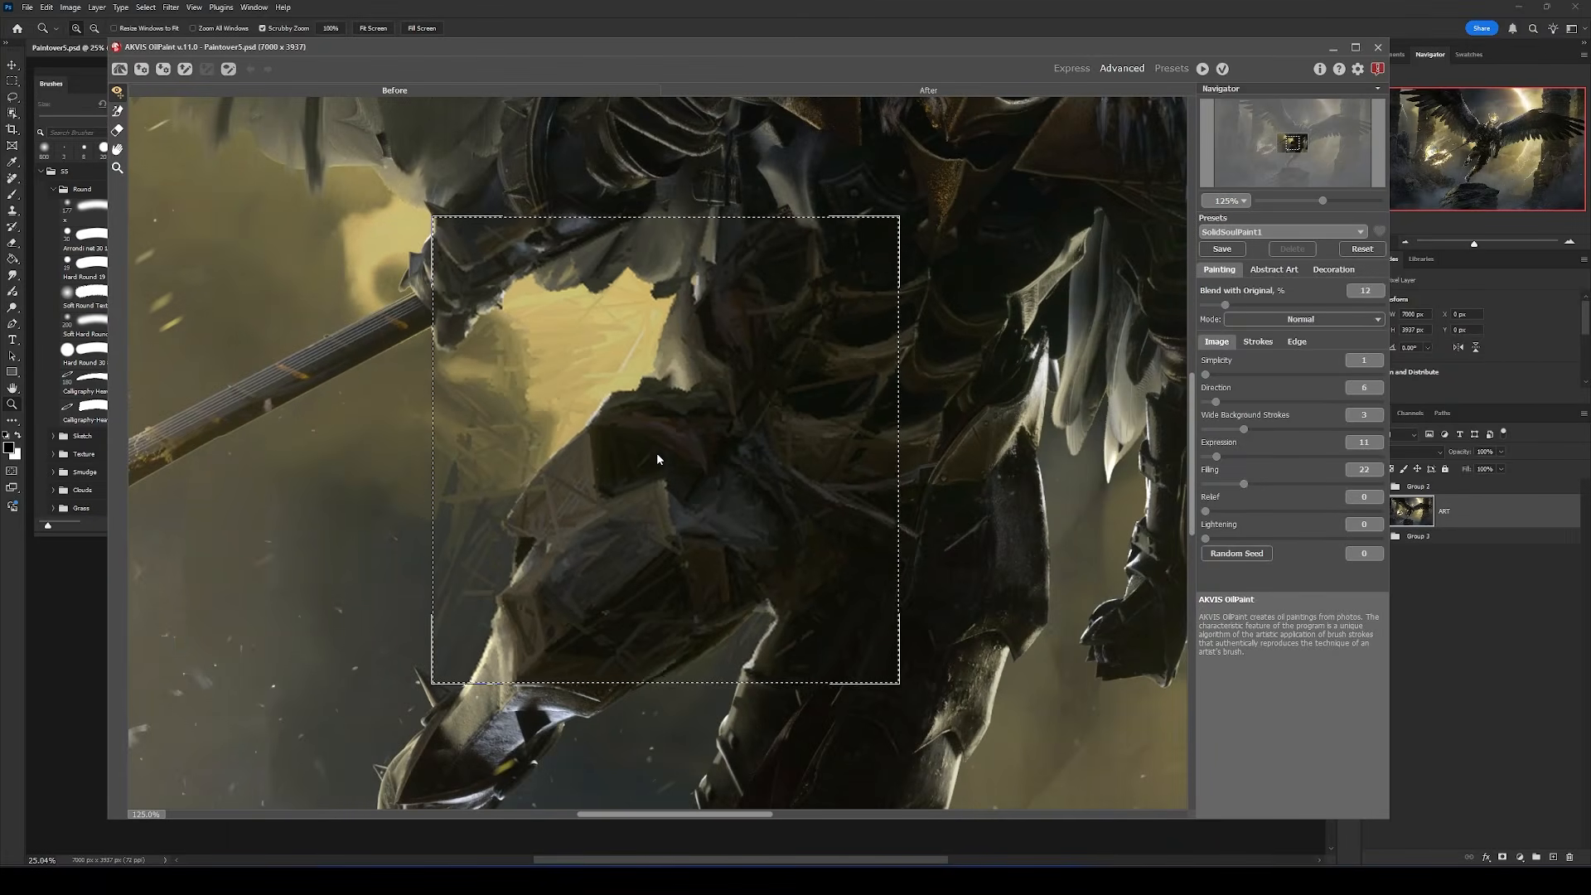
pyautogui.moveTo(714, 445); pyautogui.dragTo(840, 387)
pyautogui.moveTo(840, 324); pyautogui.dragTo(675, 464)
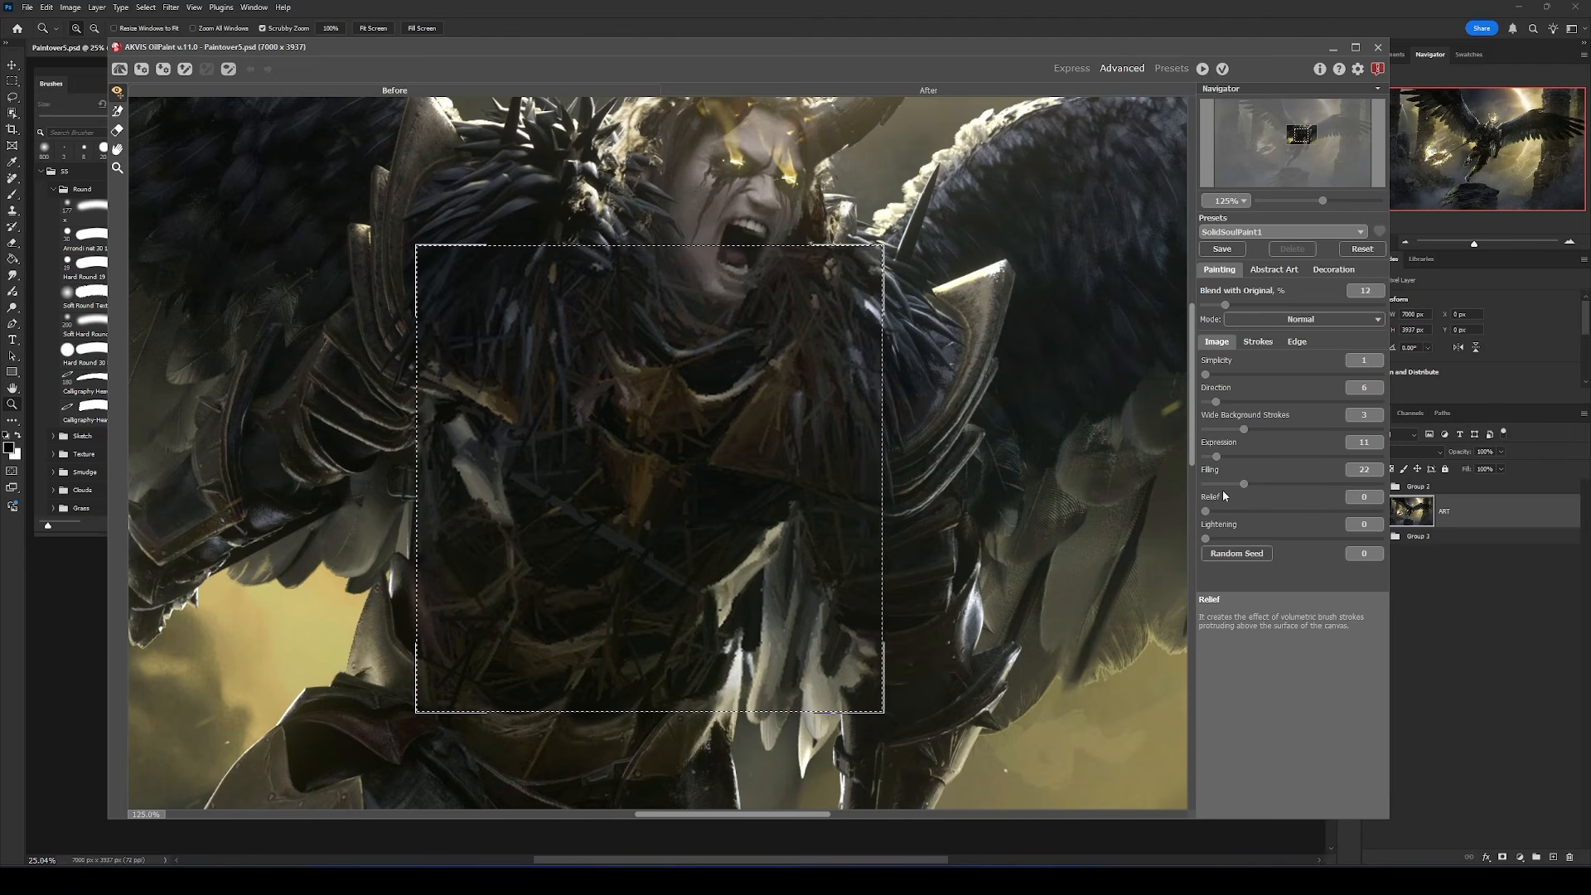
pyautogui.moveTo(759, 456); pyautogui.dragTo(792, 494)
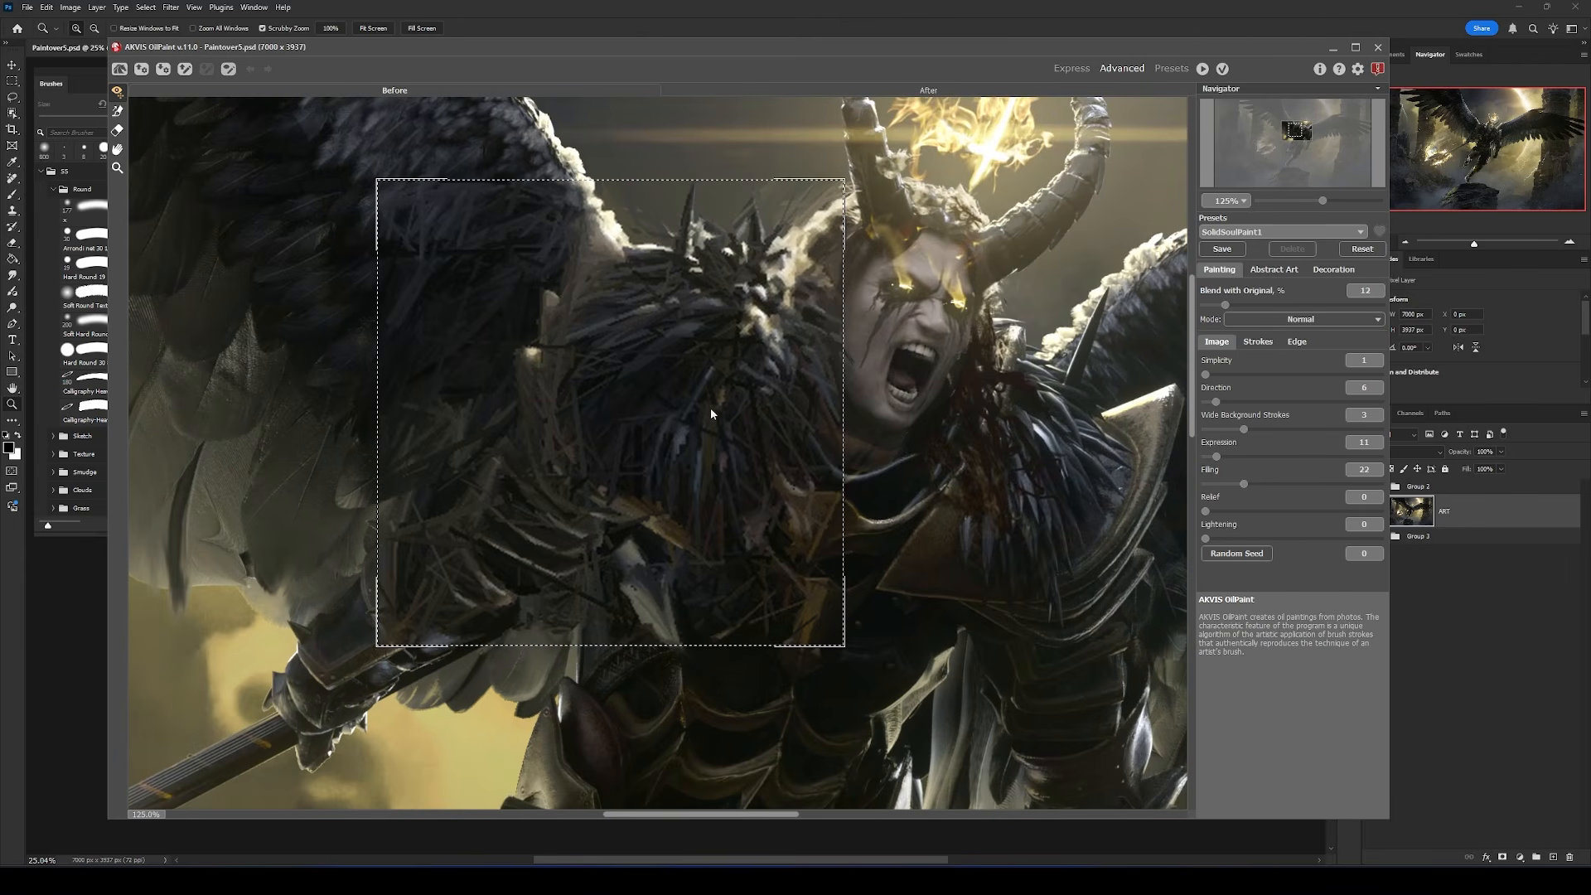
pyautogui.scroll(-5, 672, 389)
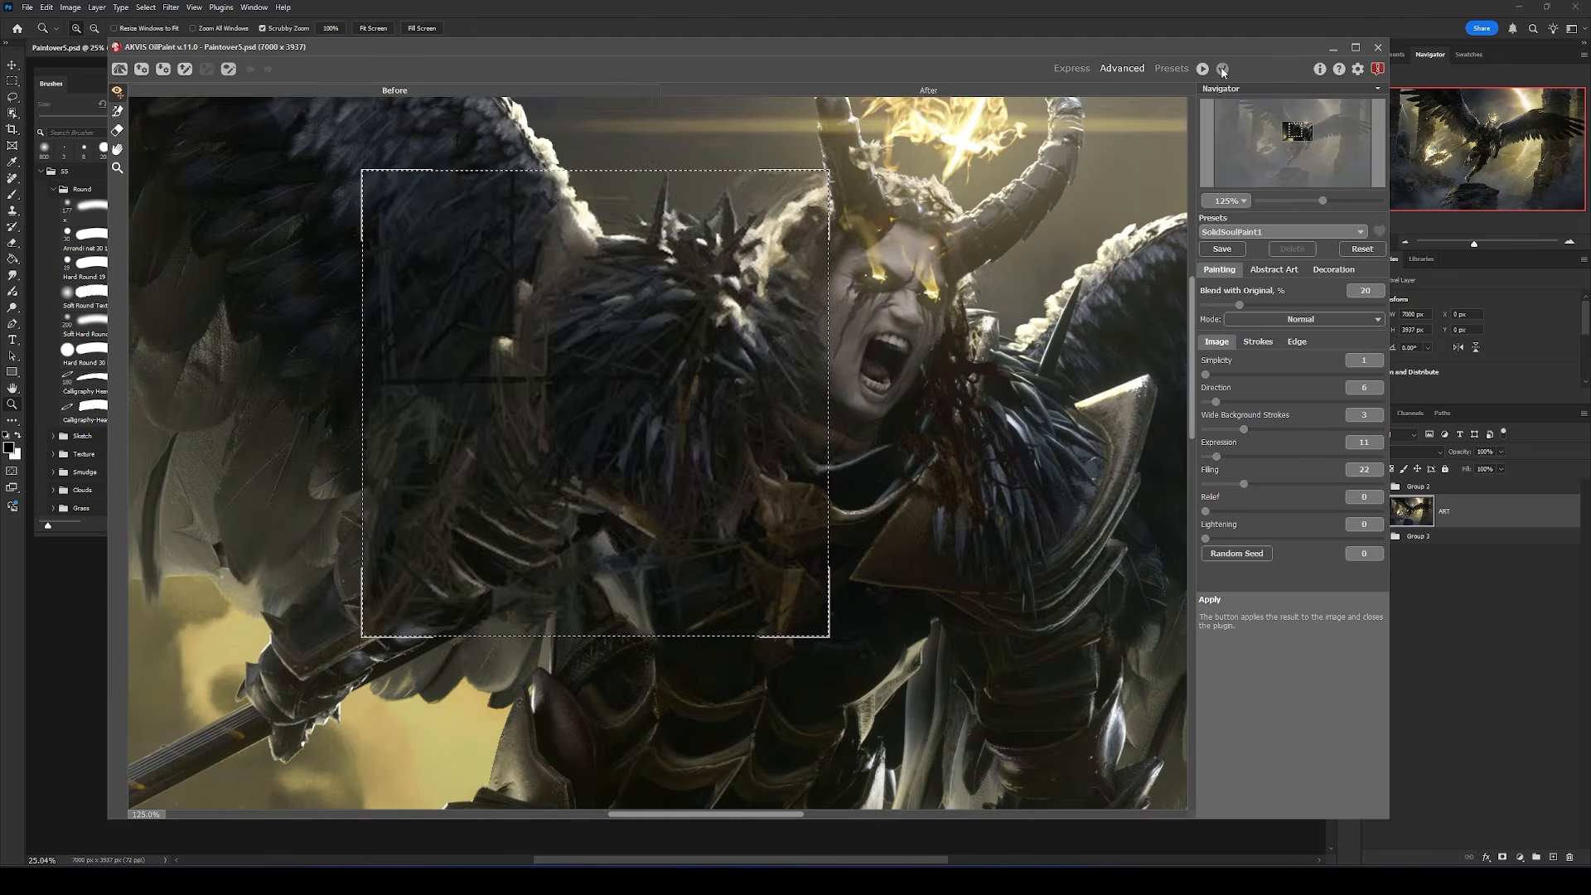
pyautogui.click(1222, 70)
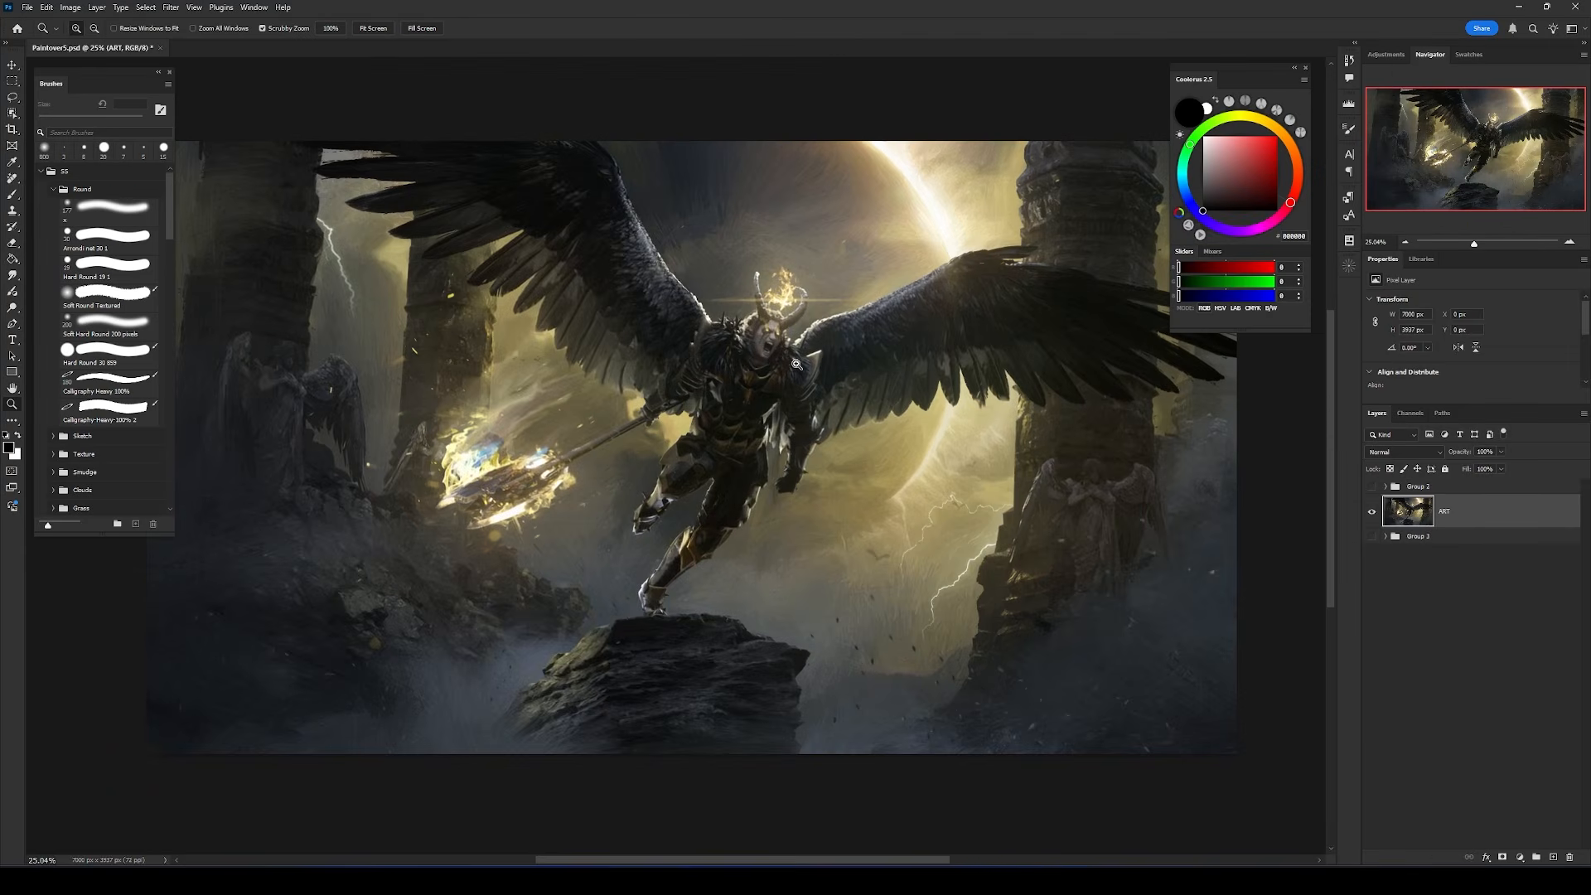
# Examine the oil-paint brushwork on the winged figure and sky, both up close and across the whole painting.
pyautogui.scroll(3, 749, 241)
pyautogui.moveTo(752, 273); pyautogui.dragTo(735, 472)
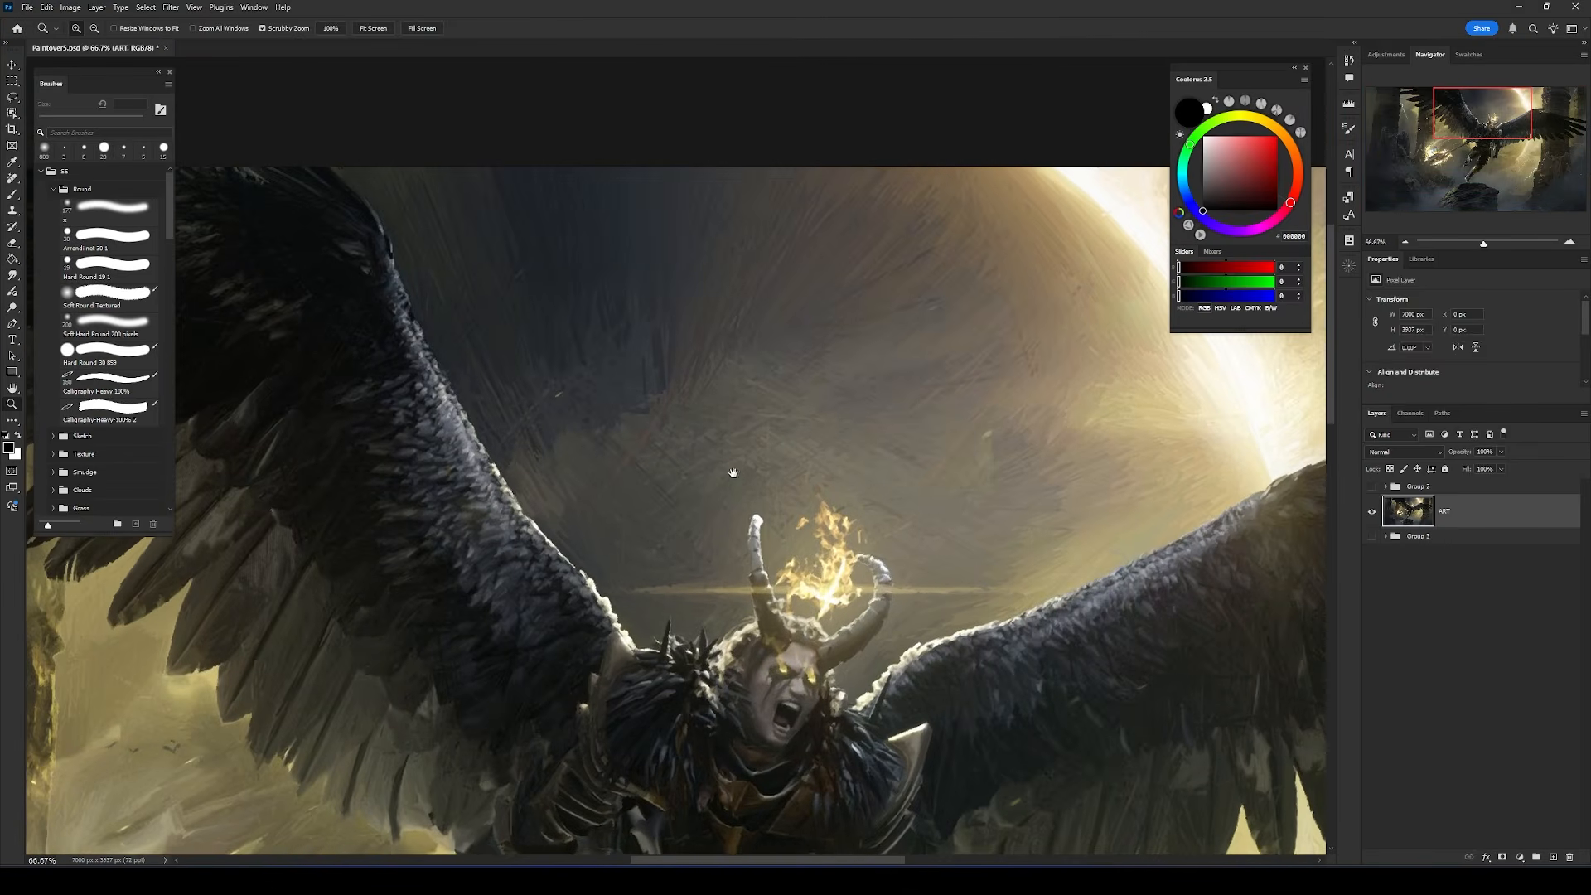
pyautogui.scroll(1, 663, 434)
pyautogui.scroll(-5, 749, 422)
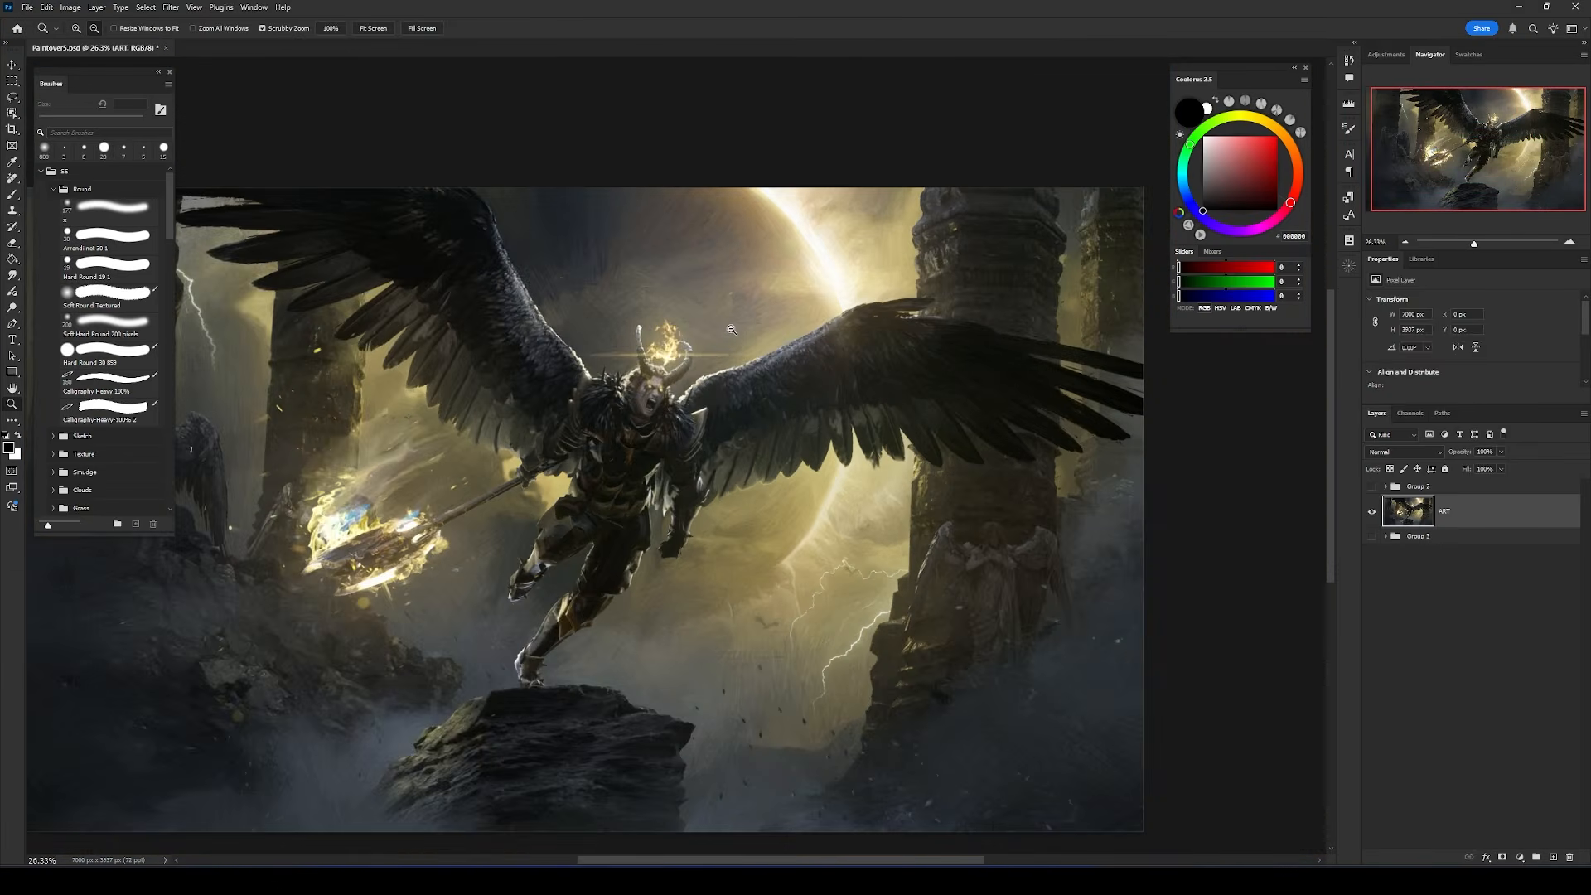
pyautogui.scroll(-4, 730, 329)
pyautogui.moveTo(654, 366); pyautogui.dragTo(748, 362)
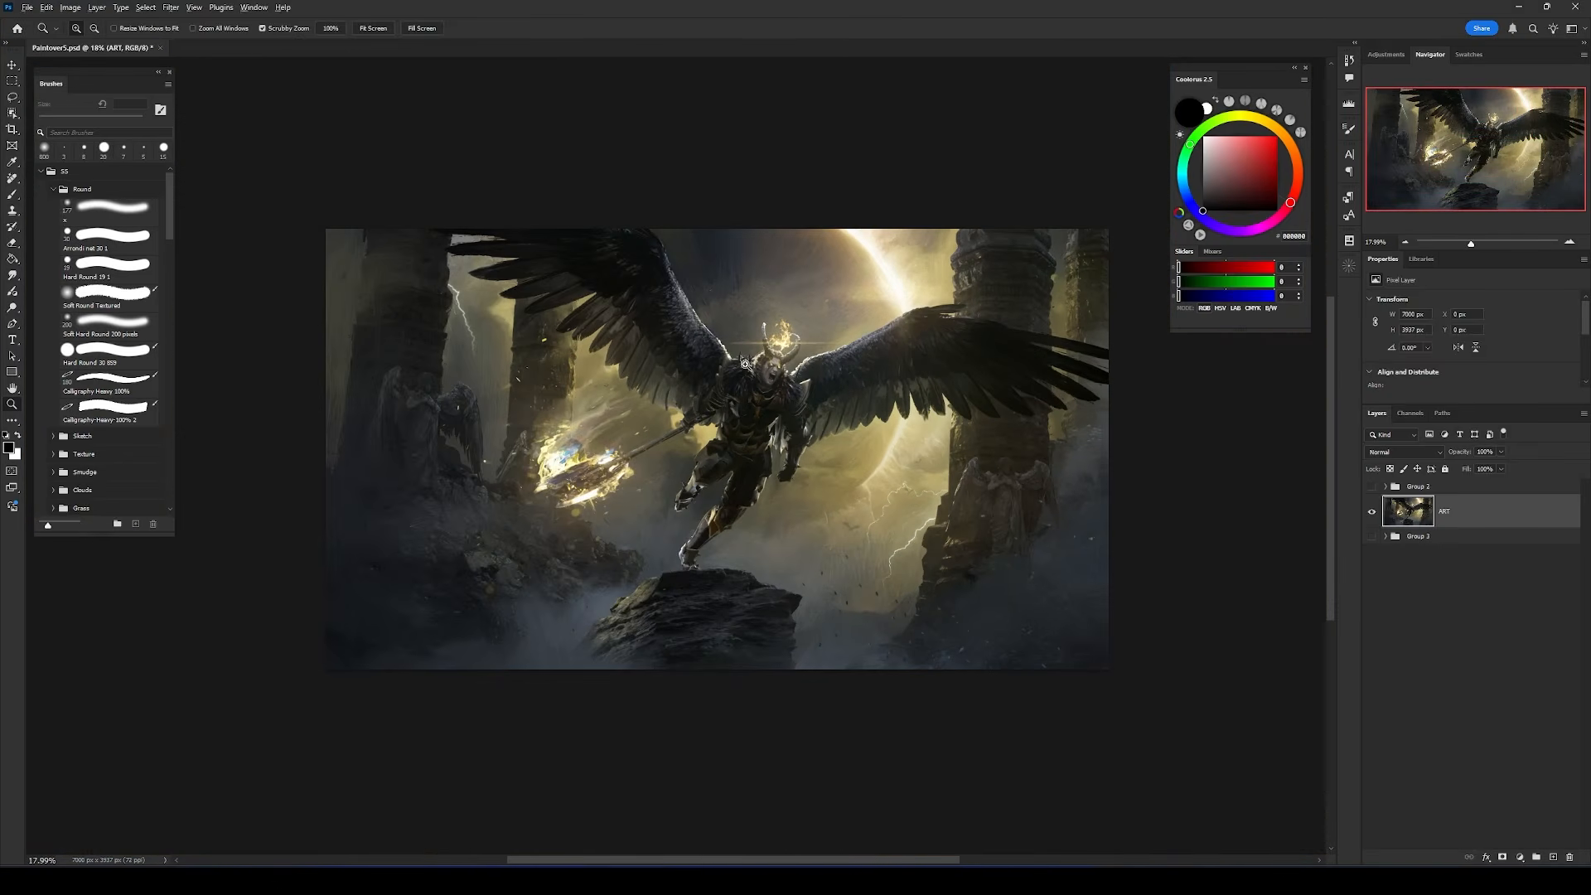
pyautogui.scroll(3, 748, 361)
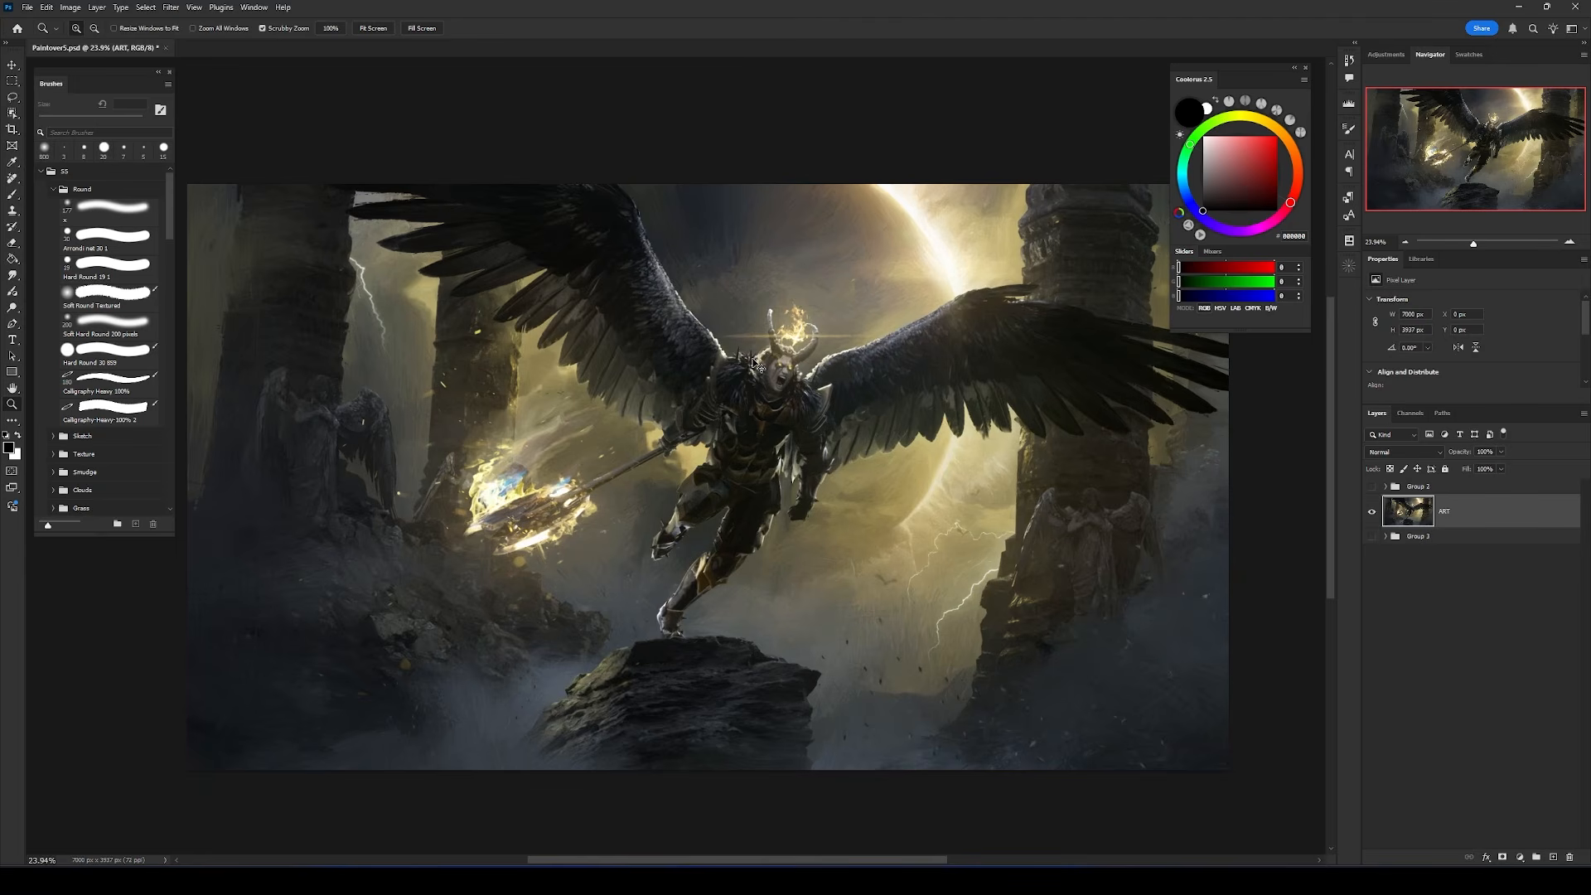
# Copy the entire filtered painting and paste it as a new layer directly above the ART layer.
pyautogui.hotkey('ctrl', 'a')
pyautogui.press('m')
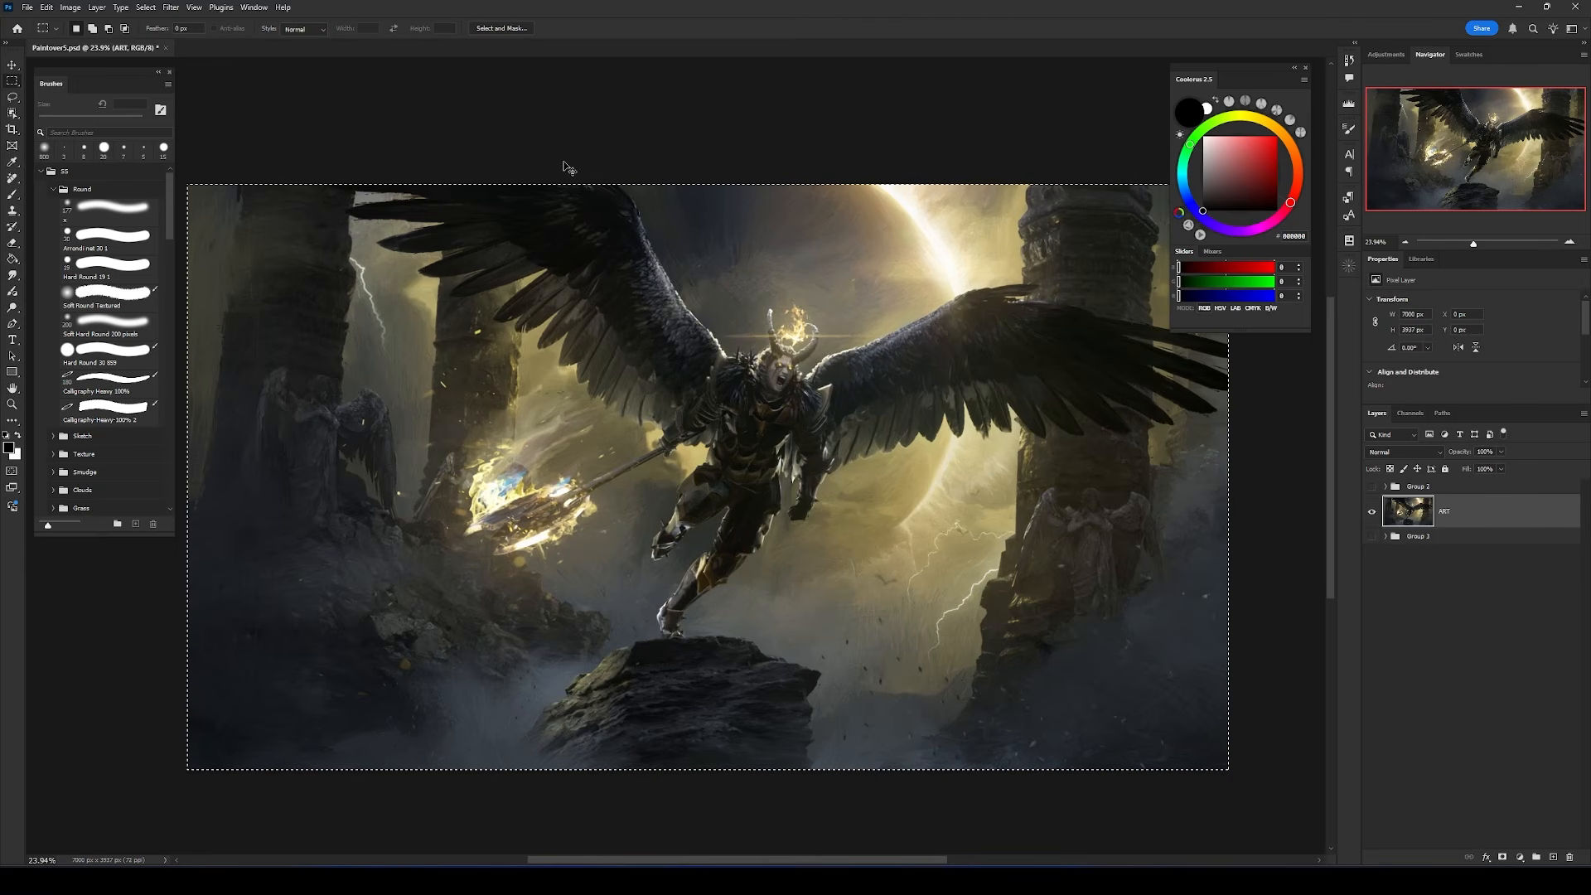
pyautogui.moveTo(739, 299); pyautogui.dragTo(742, 275)
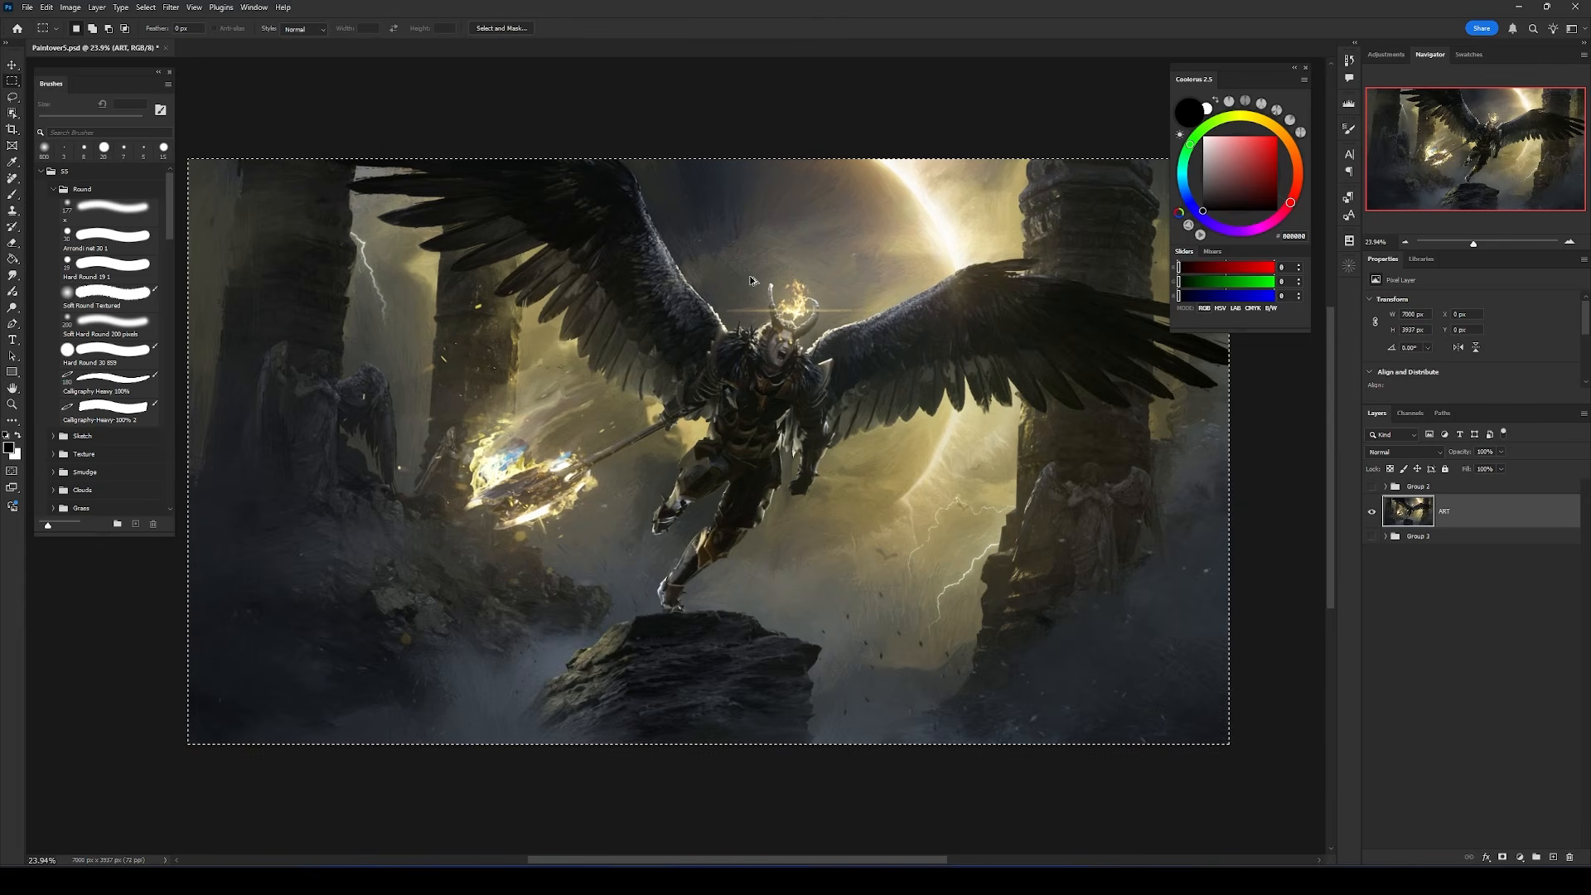
pyautogui.hotkey('ctrl', 'd')
pyautogui.moveTo(733, 391); pyautogui.dragTo(747, 609)
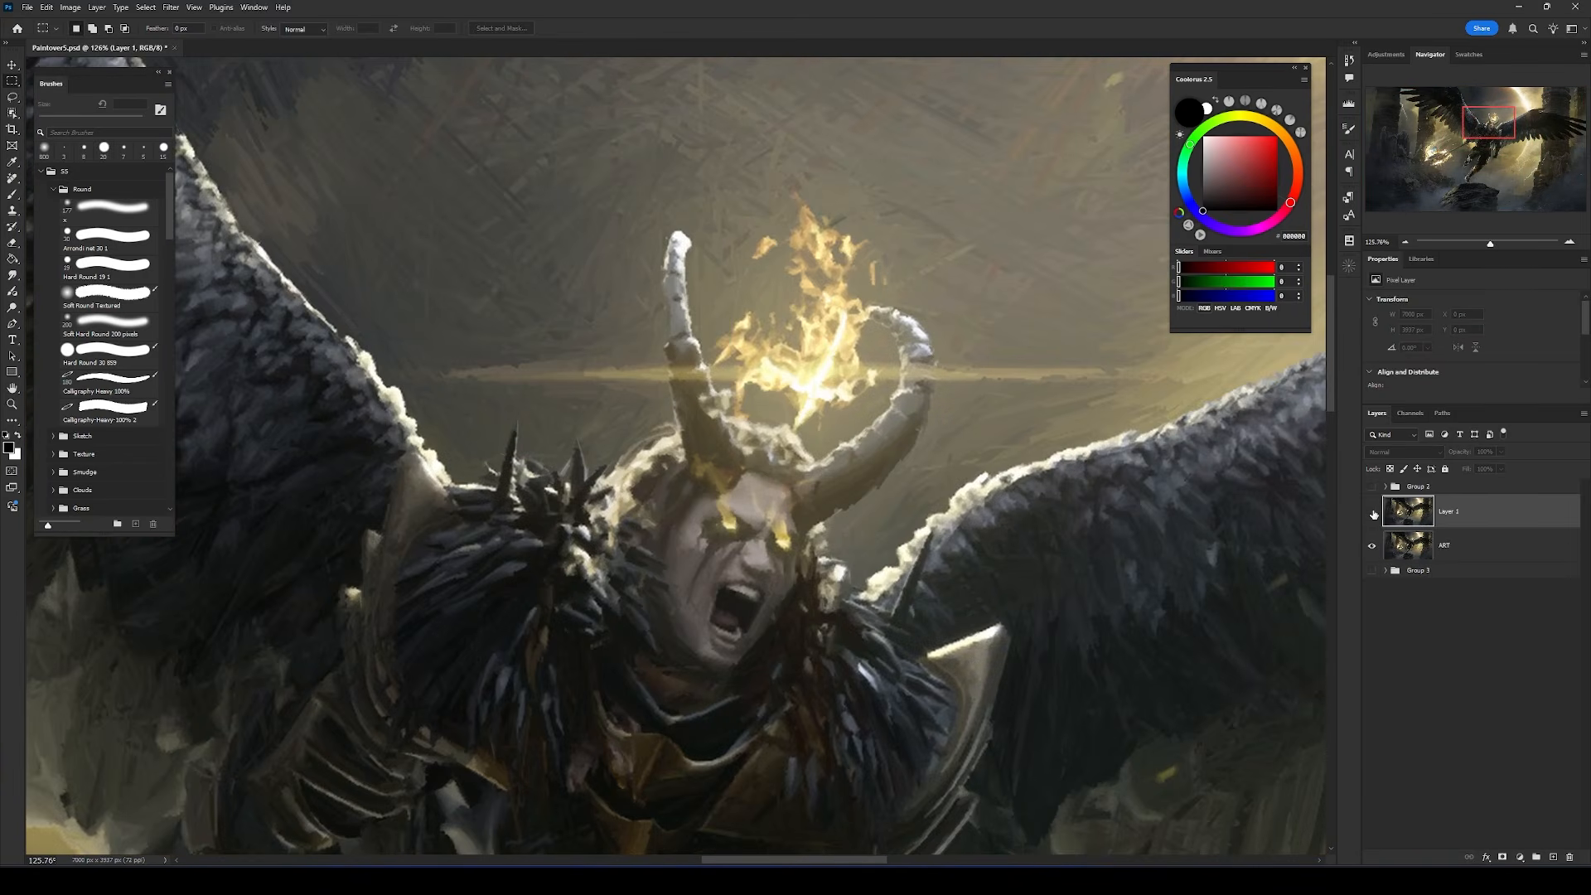
# Compare the pasted oil-paint layer with the ART layer beneath it by toggling its visibility.
pyautogui.click(1373, 514)
pyautogui.moveTo(858, 425); pyautogui.dragTo(719, 430)
pyautogui.moveTo(858, 469); pyautogui.dragTo(791, 422)
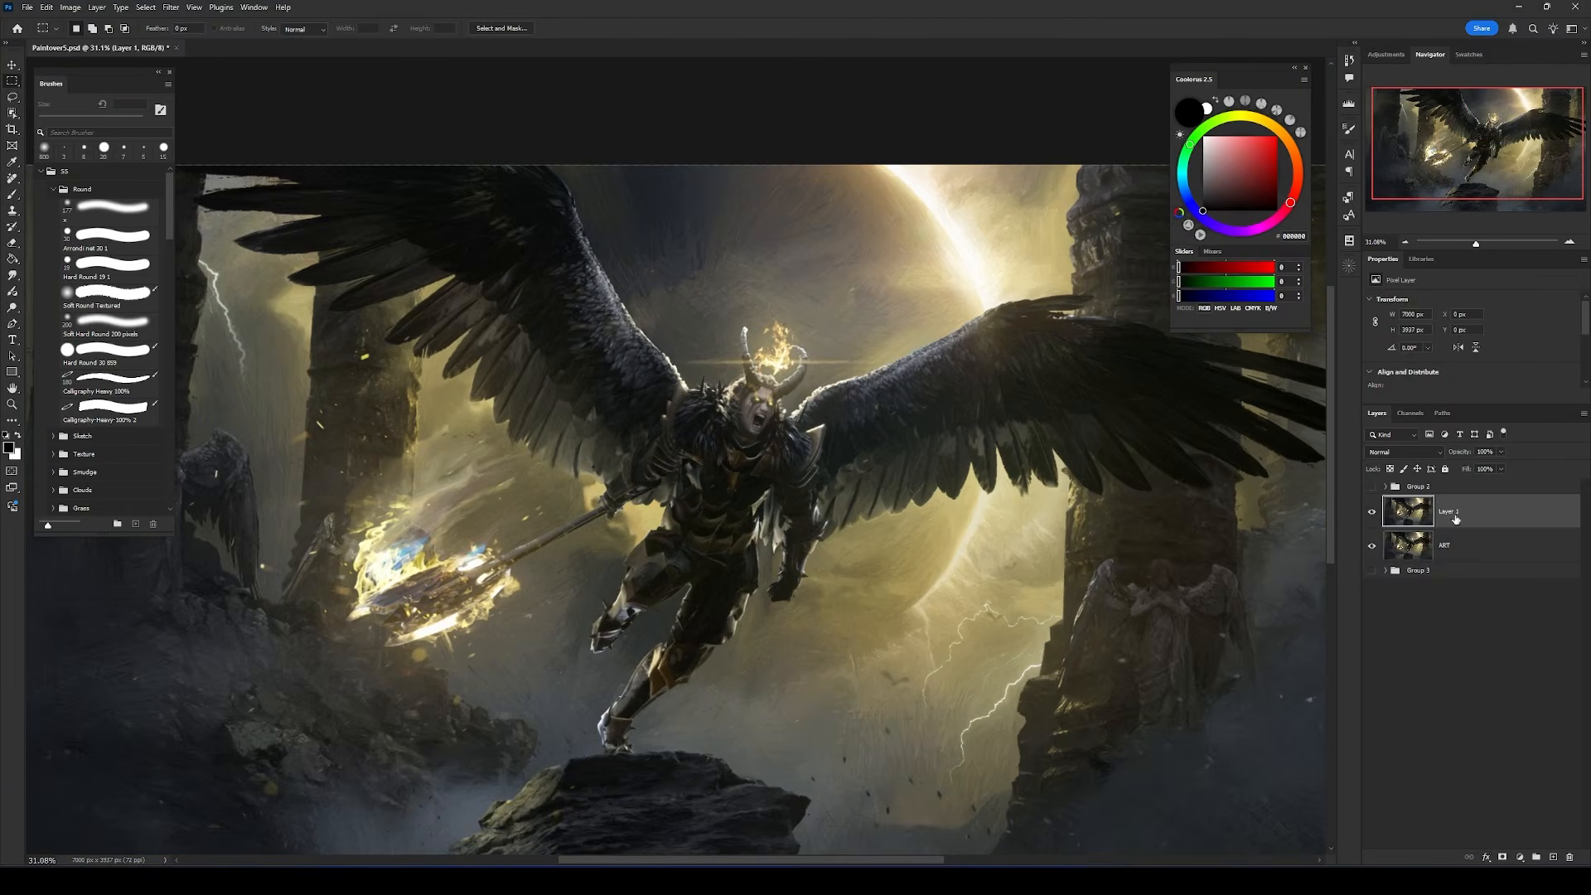
# Add a layer mask to Layer 1 and fill it with the Clouds render filter.
pyautogui.scroll(3, 846, 378)
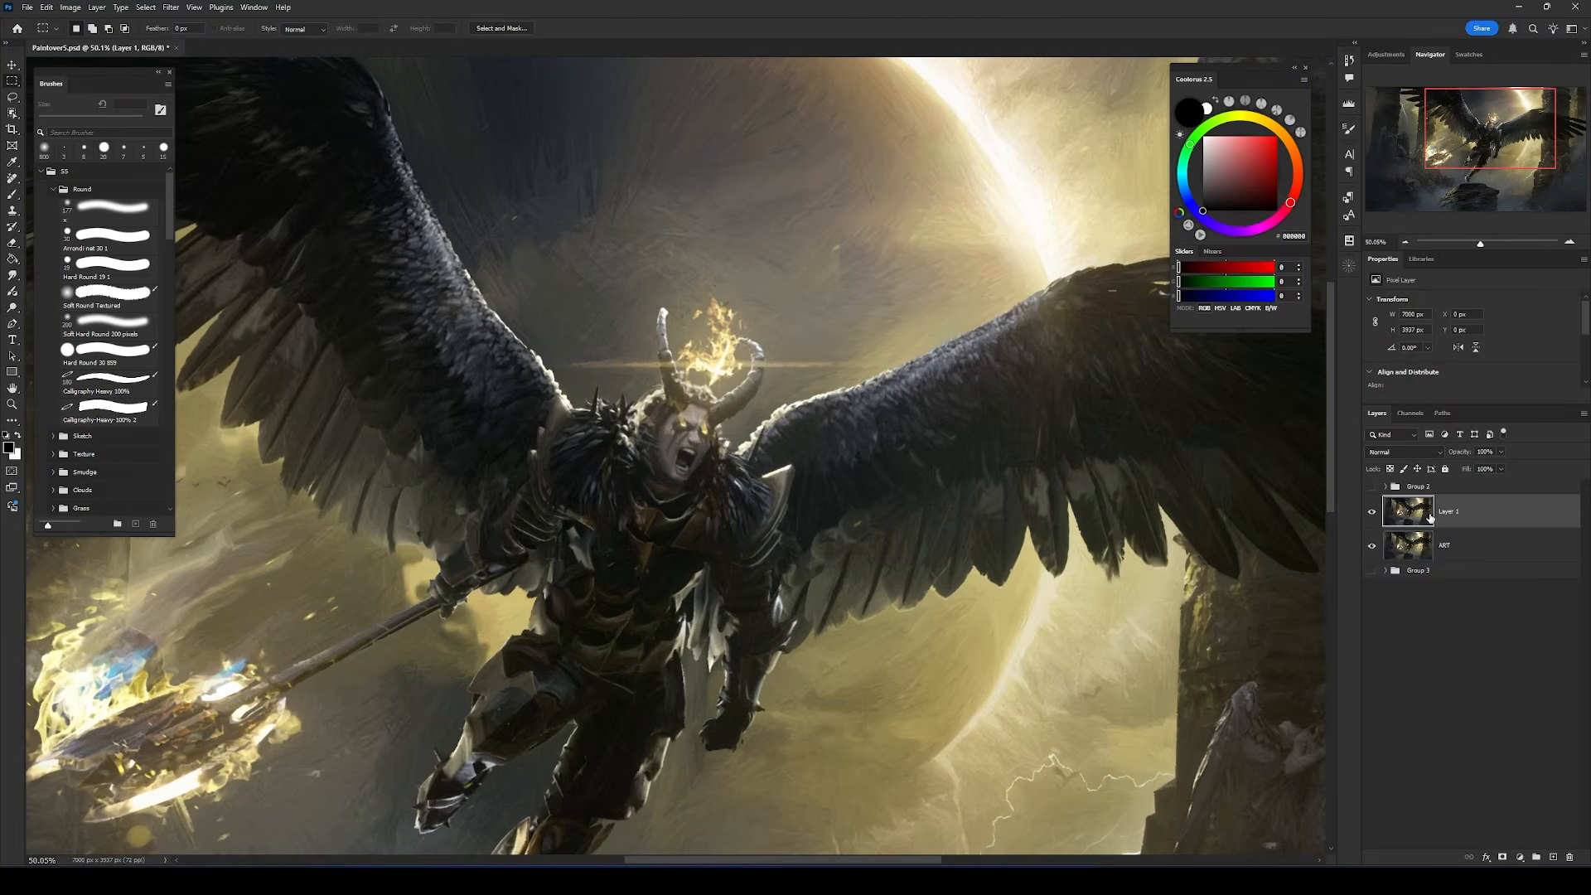
pyautogui.click(1502, 858)
pyautogui.press('x')
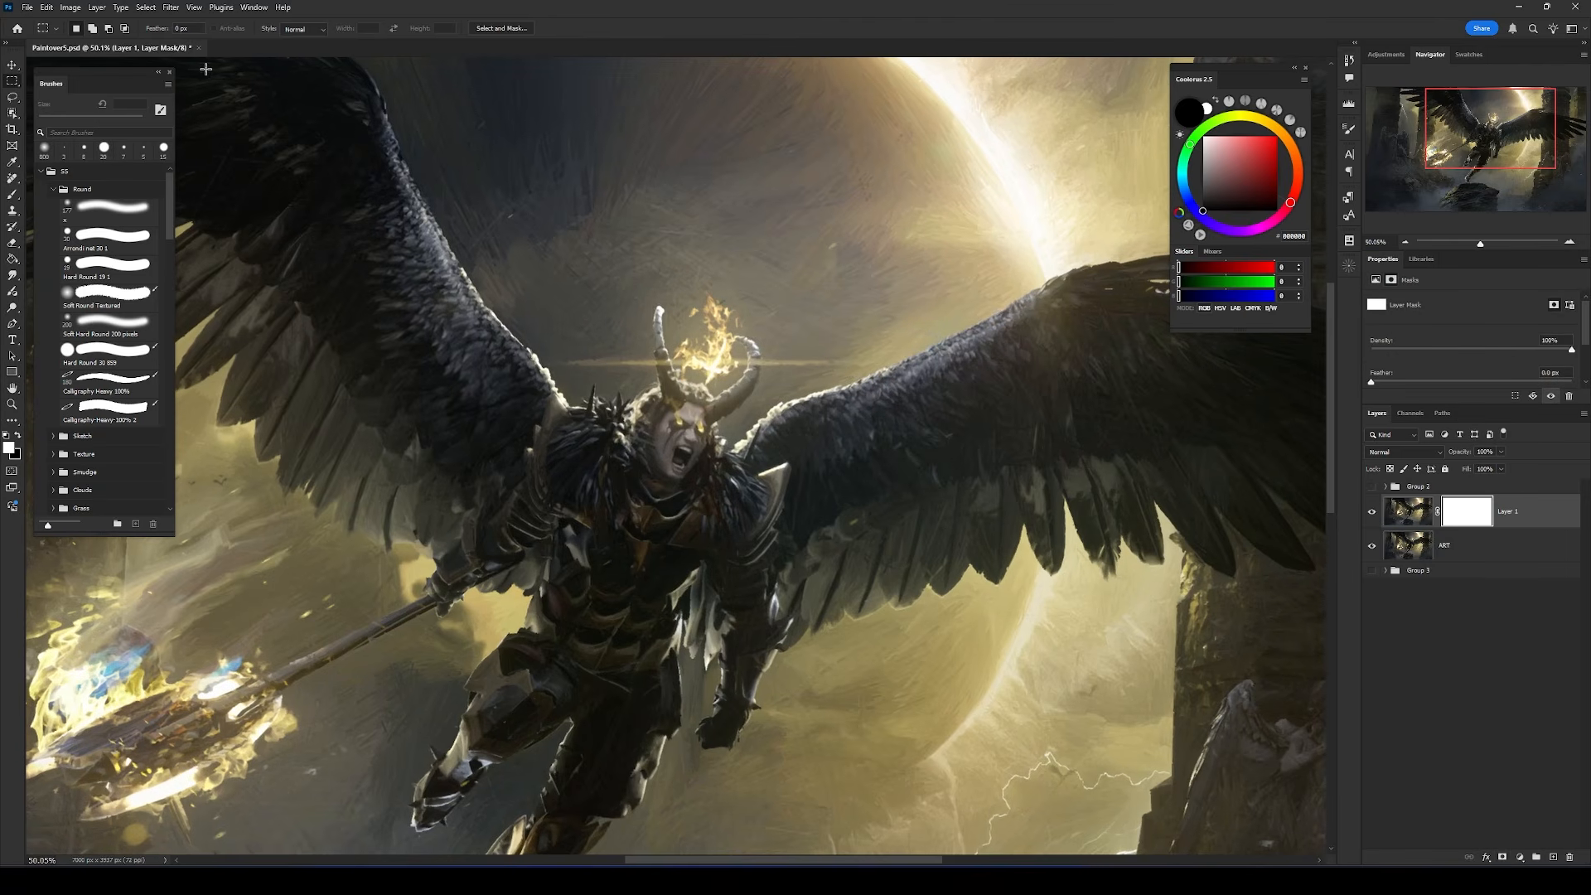
pyautogui.click(169, 8)
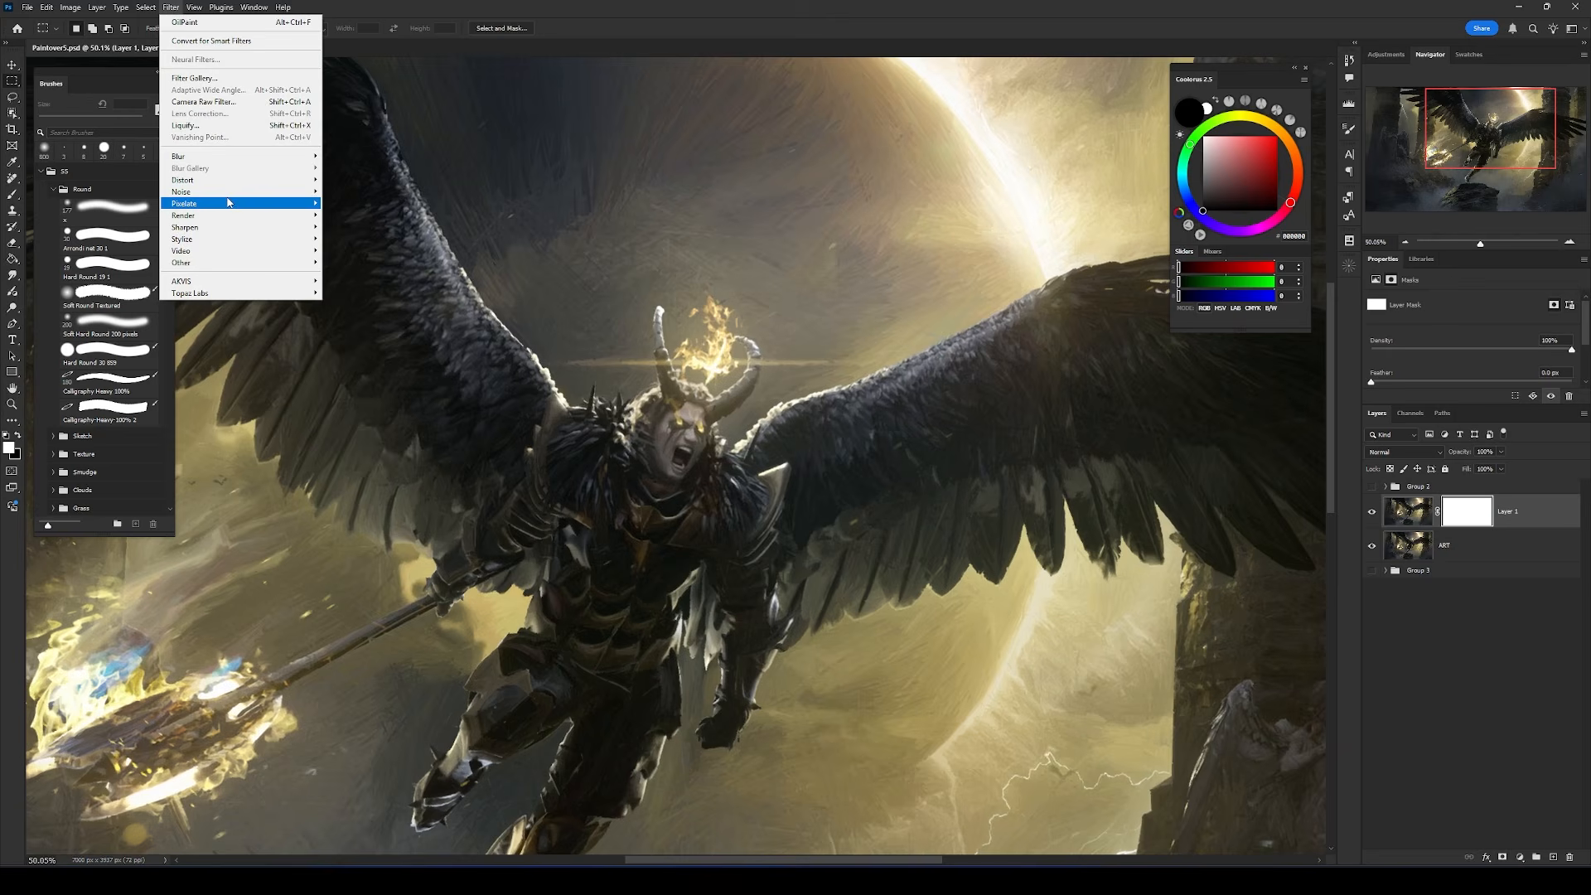
pyautogui.moveTo(199, 216)
pyautogui.click(361, 259)
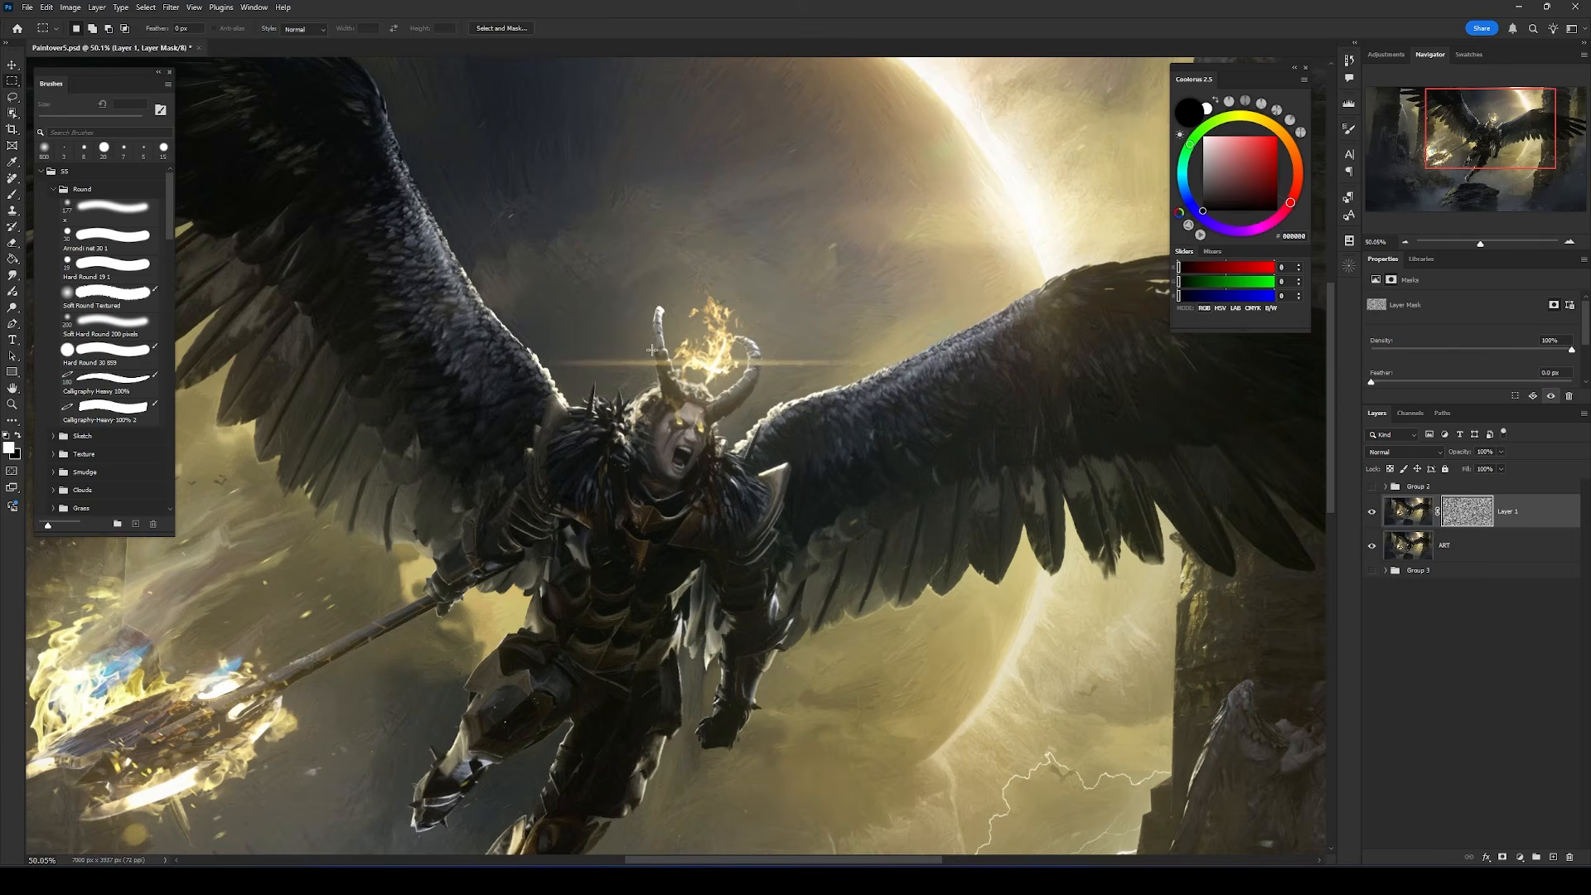
# Paint white on Layer 1's mask over the sky above the horned head, using a soft round brush reduced to 500 px.
pyautogui.moveTo(692, 359); pyautogui.dragTo(634, 365)
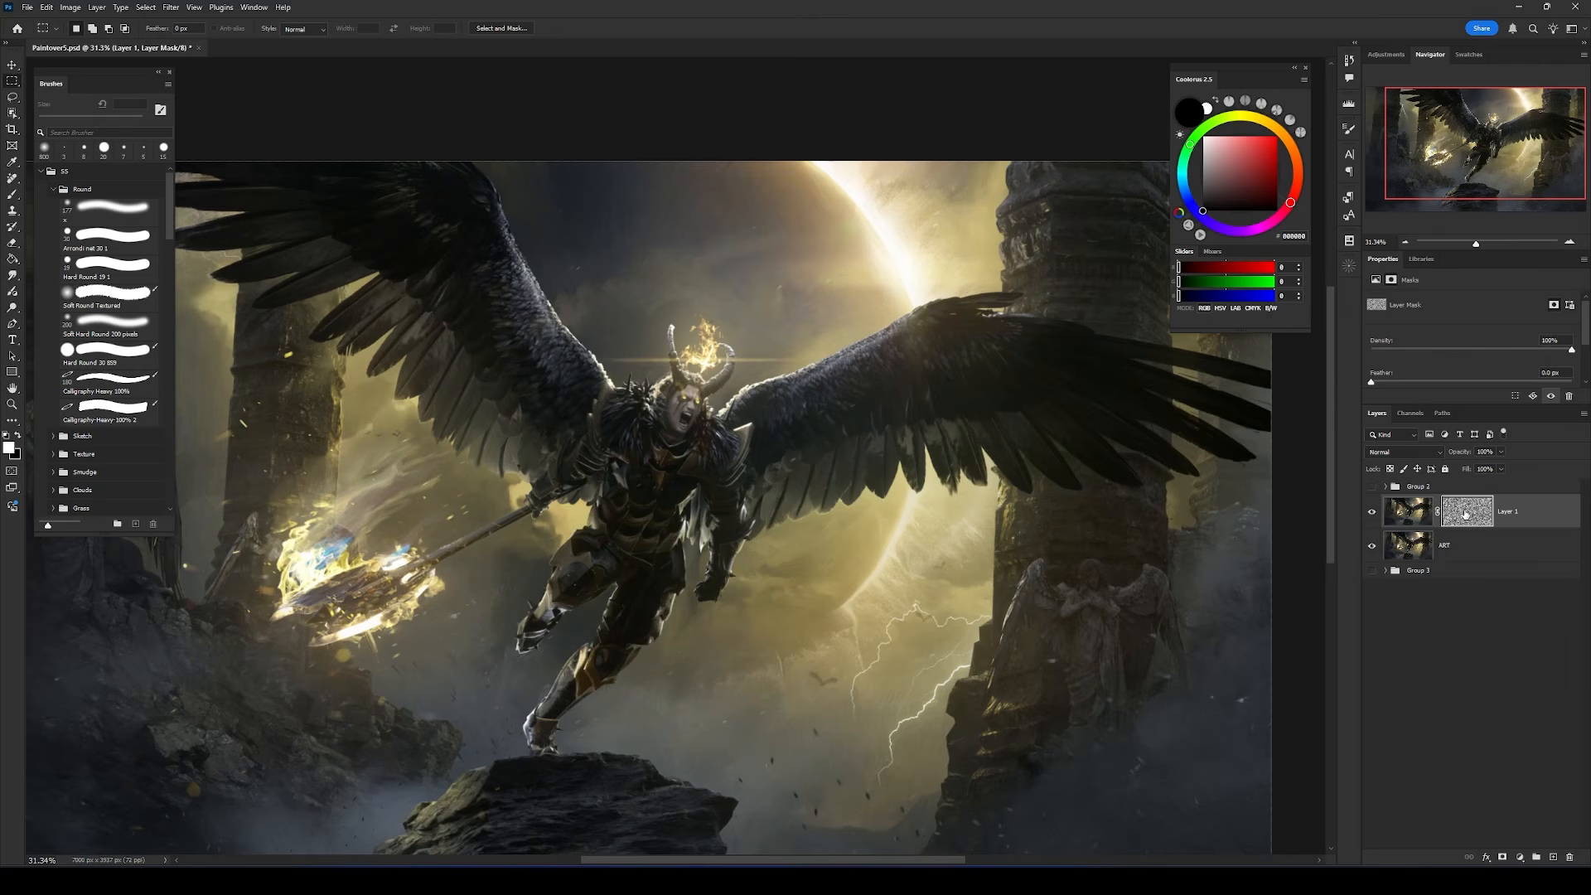
pyautogui.moveTo(734, 366); pyautogui.dragTo(873, 368)
pyautogui.moveTo(727, 307); pyautogui.dragTo(881, 475)
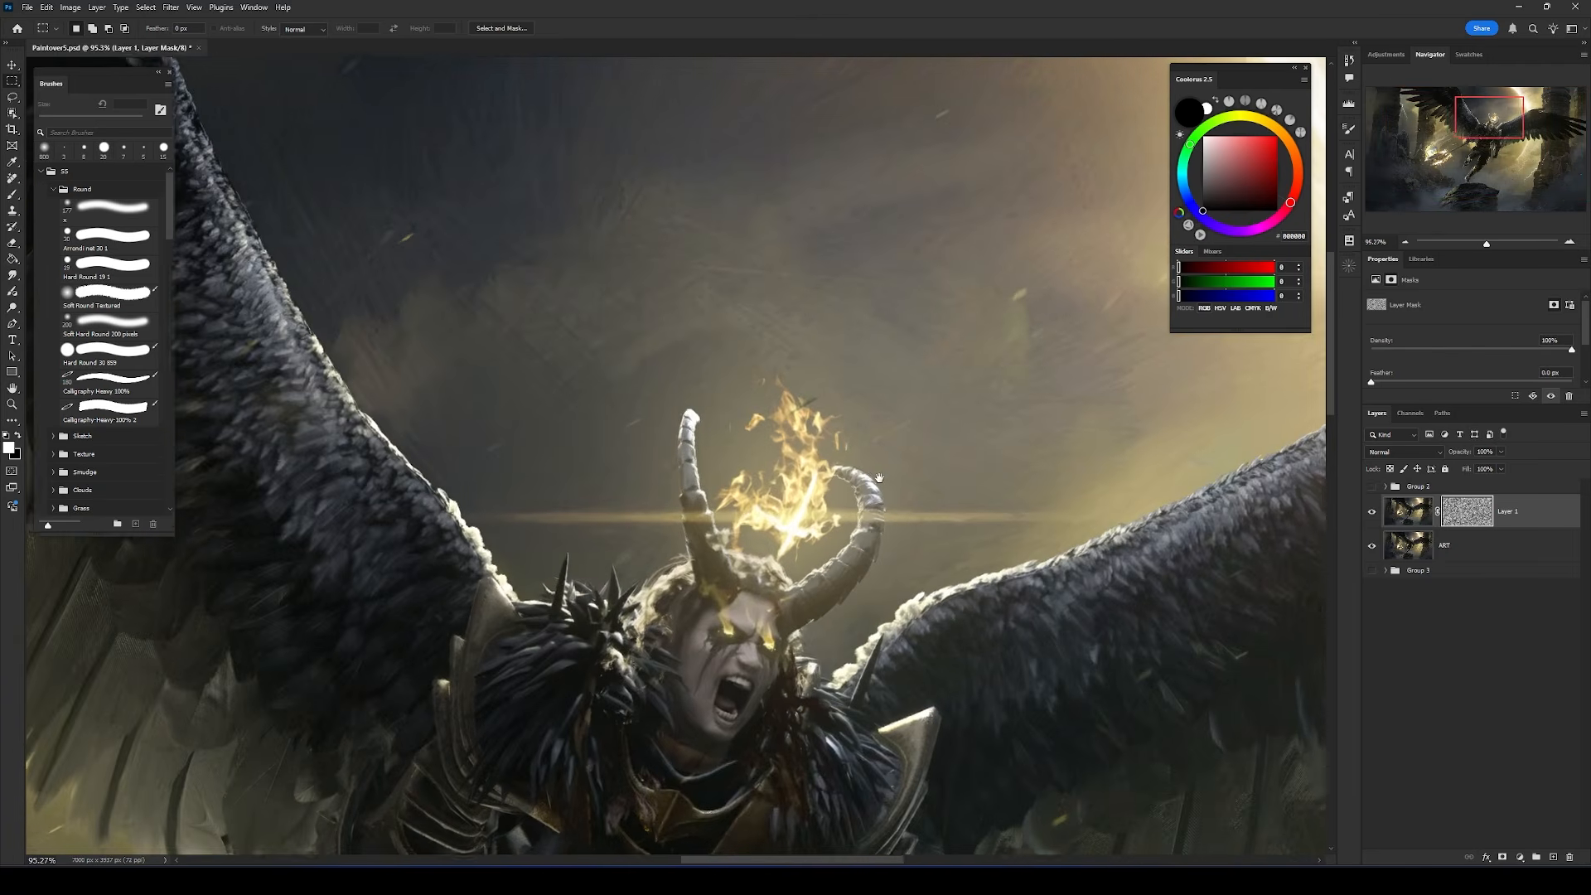
pyautogui.moveTo(649, 369)
pyautogui.mouseDown()
pyautogui.moveTo(489, 300)
pyautogui.moveTo(443, 248)
pyautogui.mouseUp()
pyautogui.press('b')
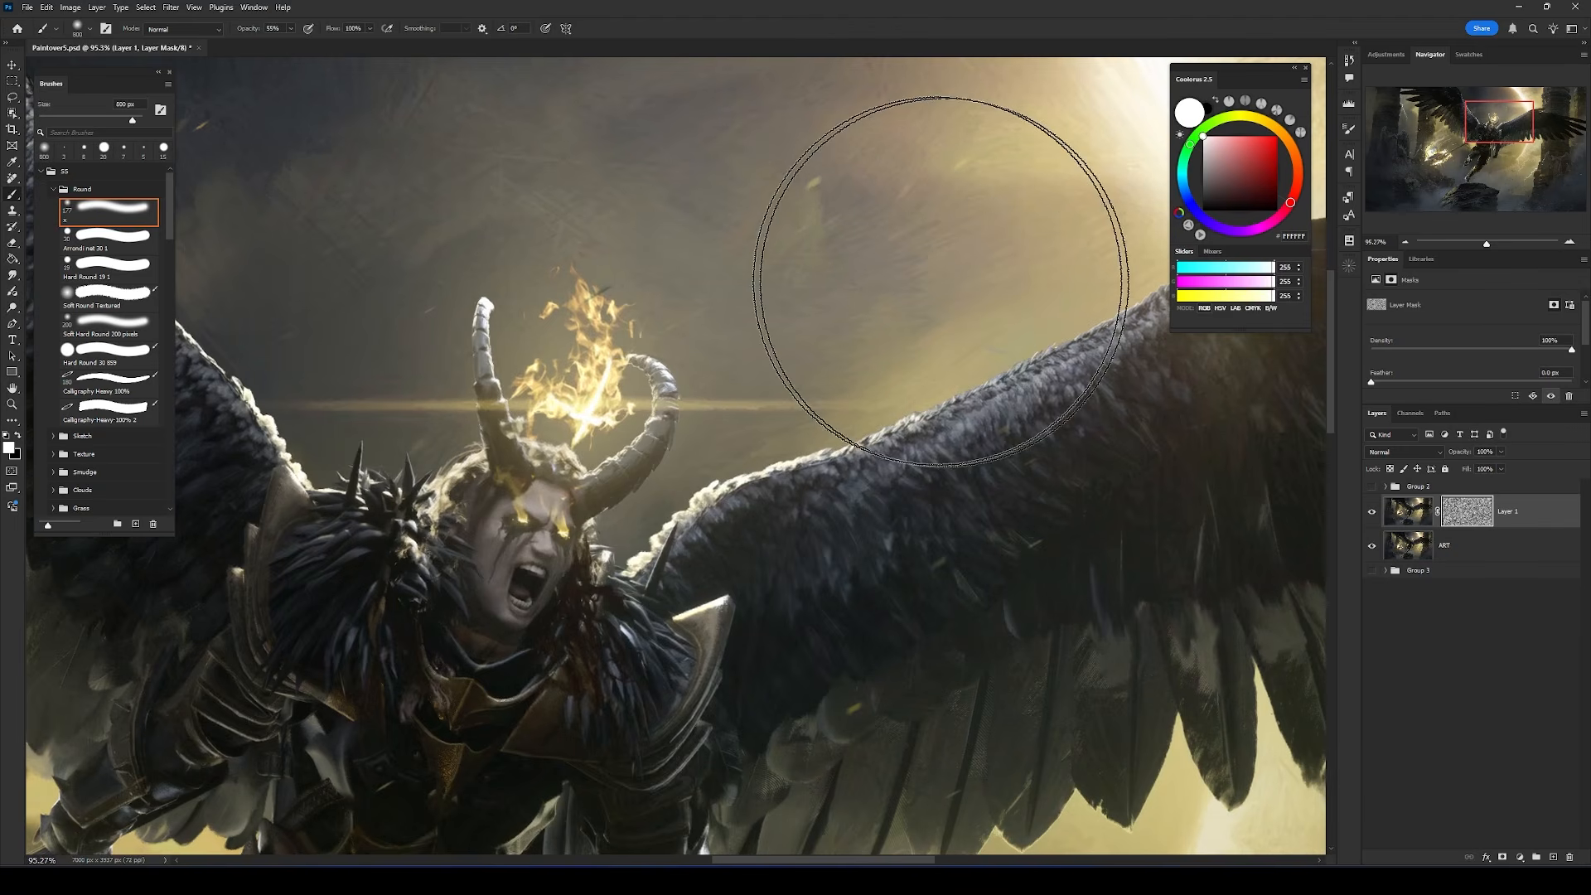
pyautogui.moveTo(952, 212); pyautogui.dragTo(989, 280)
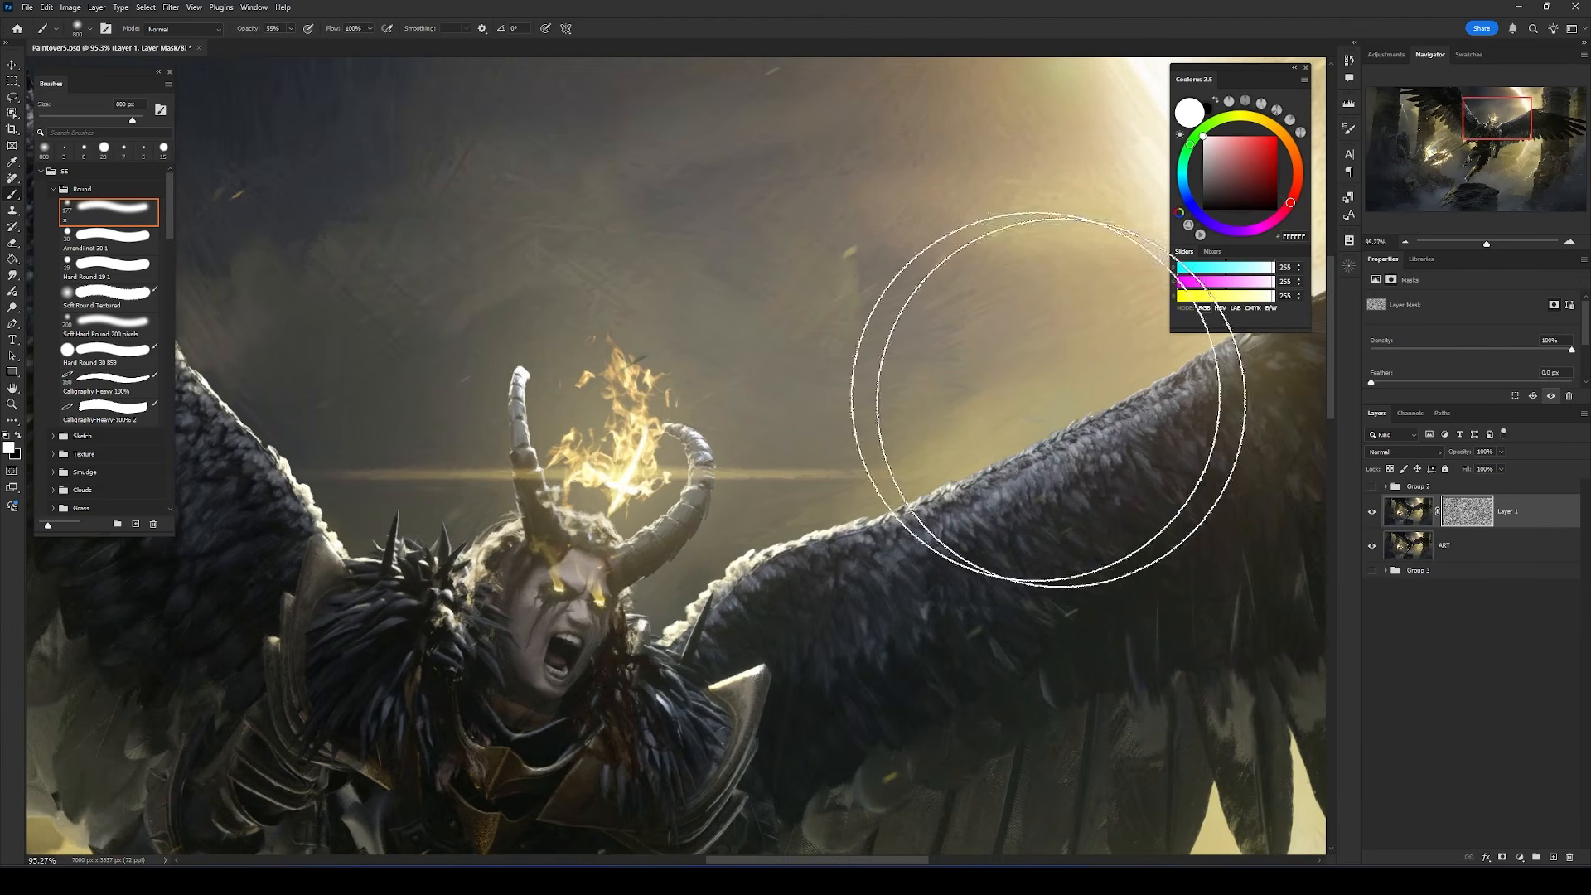
pyautogui.press('[')
pyautogui.press('[')
pyautogui.press('[')
pyautogui.moveTo(928, 335); pyautogui.dragTo(700, 213)
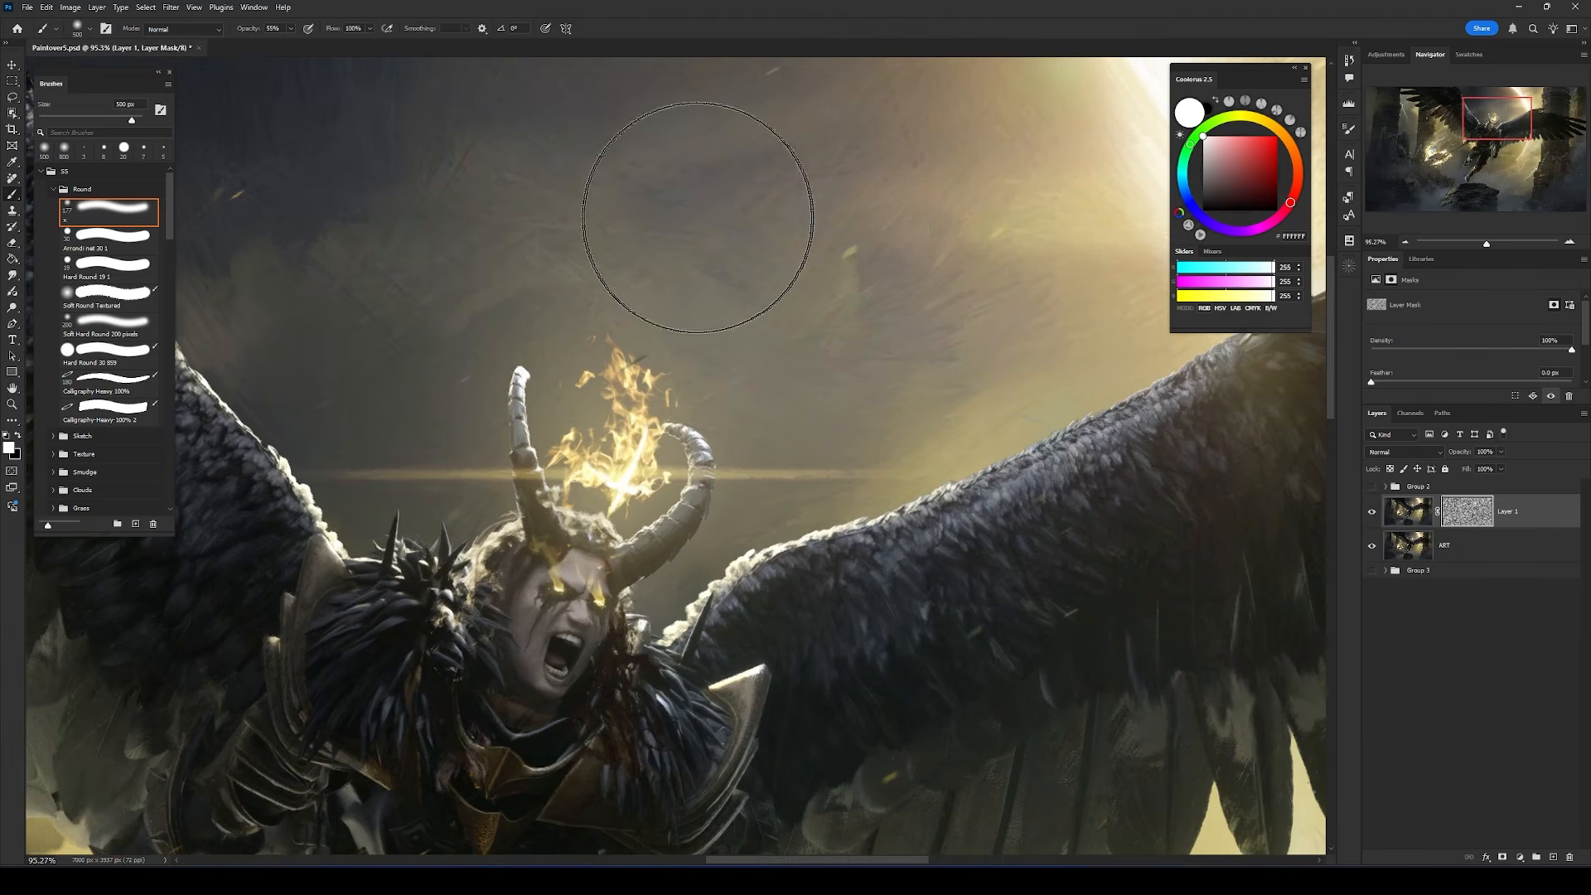
# Brush more white into Layer 1's mask along the wing on the axe side and around the figure's horns.
pyautogui.moveTo(423, 217); pyautogui.dragTo(795, 394)
pyautogui.moveTo(599, 550); pyautogui.dragTo(598, 480)
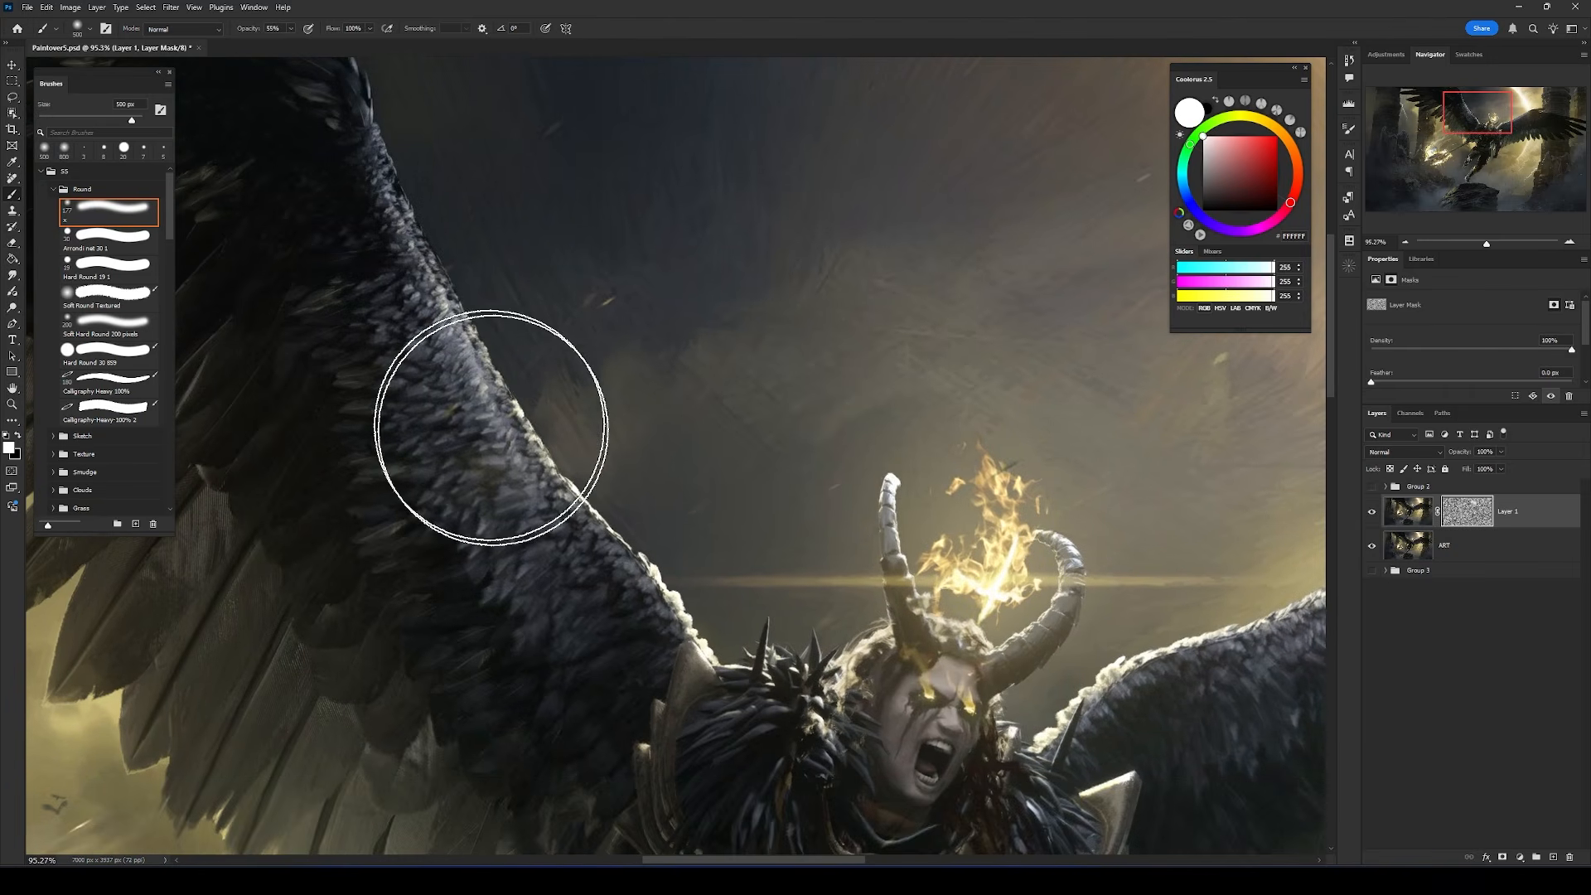
pyautogui.moveTo(491, 427)
pyautogui.mouseDown()
pyautogui.moveTo(541, 527)
pyautogui.moveTo(478, 301)
pyautogui.mouseUp()
pyautogui.moveTo(993, 422); pyautogui.dragTo(647, 569)
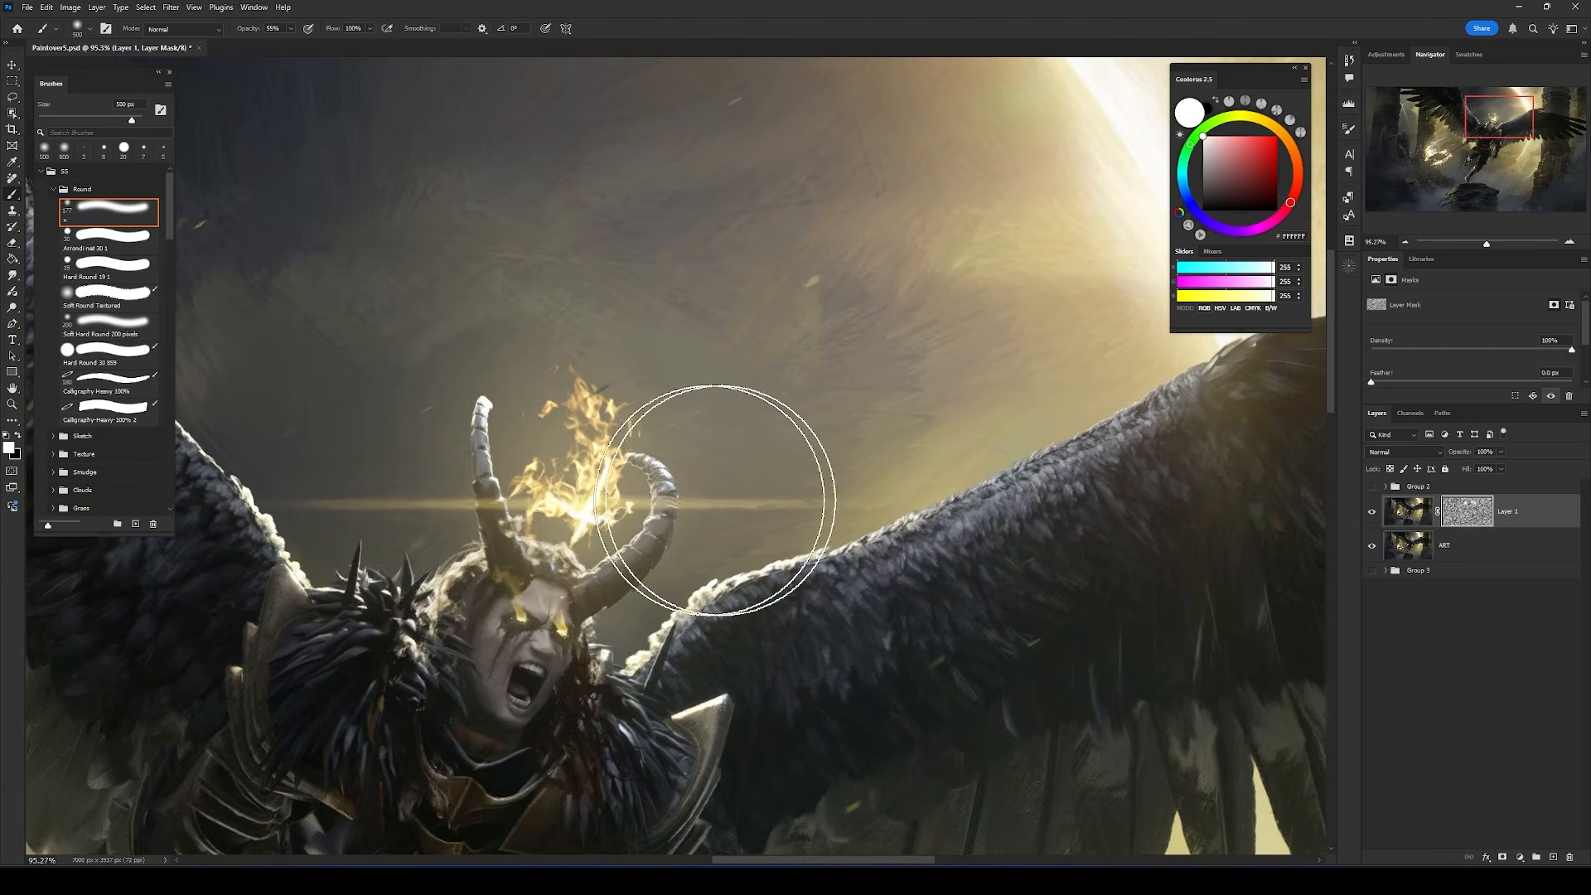
pyautogui.moveTo(1034, 489); pyautogui.dragTo(752, 454)
pyautogui.moveTo(688, 540); pyautogui.dragTo(811, 454)
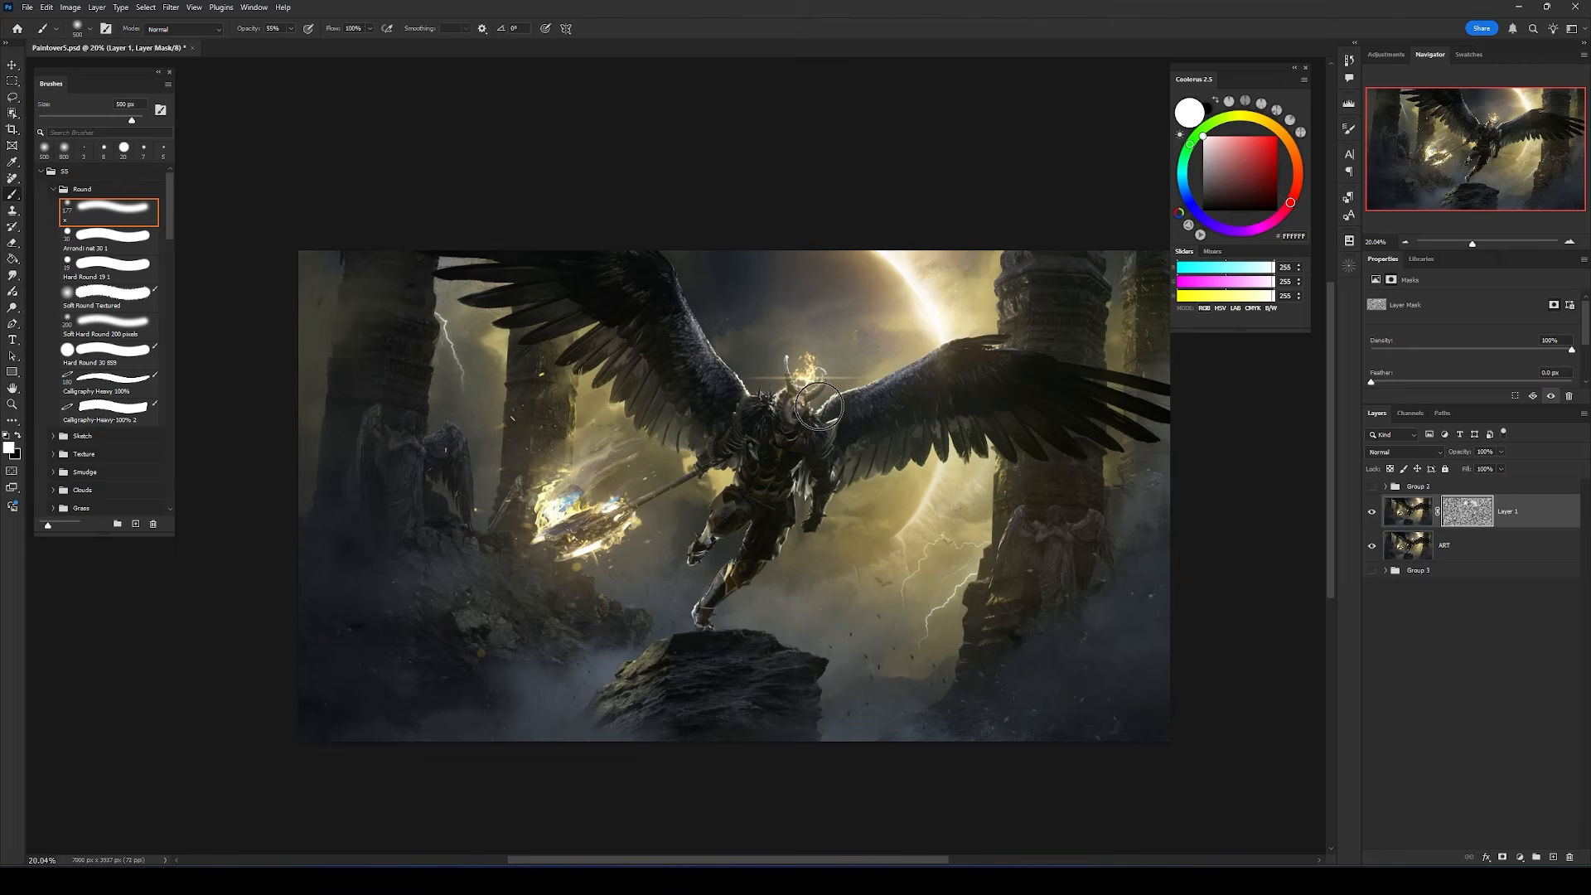
pyautogui.moveTo(769, 553); pyautogui.dragTo(927, 463)
pyautogui.scroll(-7, 677, 513)
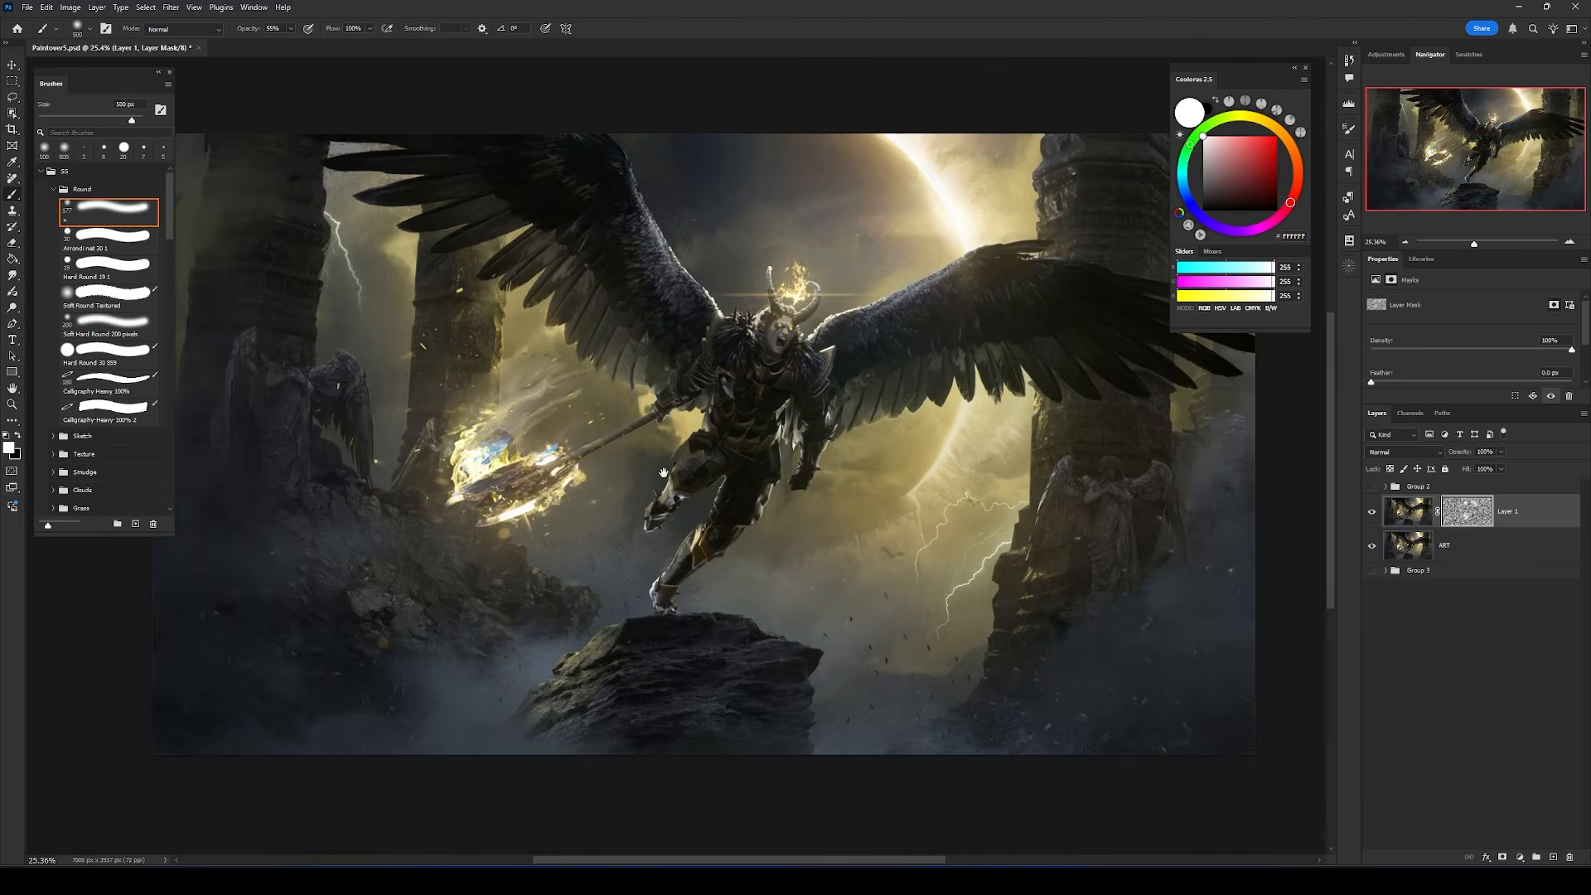
pyautogui.scroll(1, 674, 456)
# Duplicate Layer 1 with its mask together with the ART layer.
pyautogui.click(1499, 558)
pyautogui.keyDown('ctrl'); pyautogui.click(1524, 492); pyautogui.keyUp('ctrl')
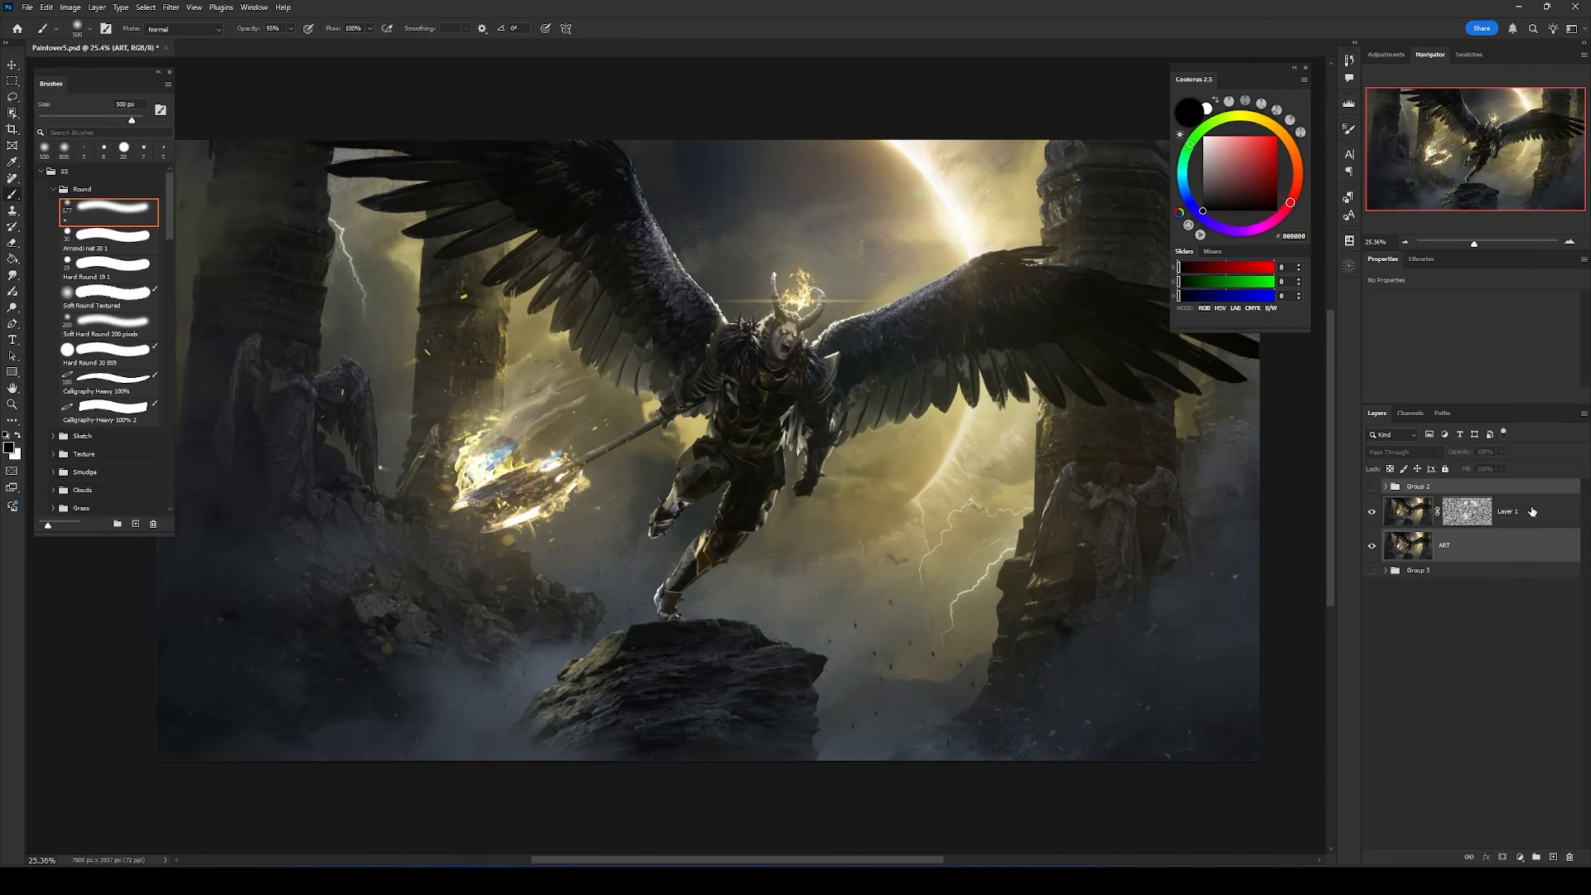
pyautogui.click(1529, 514)
pyautogui.keyDown('ctrl'); pyautogui.click(1517, 551); pyautogui.keyUp('ctrl')
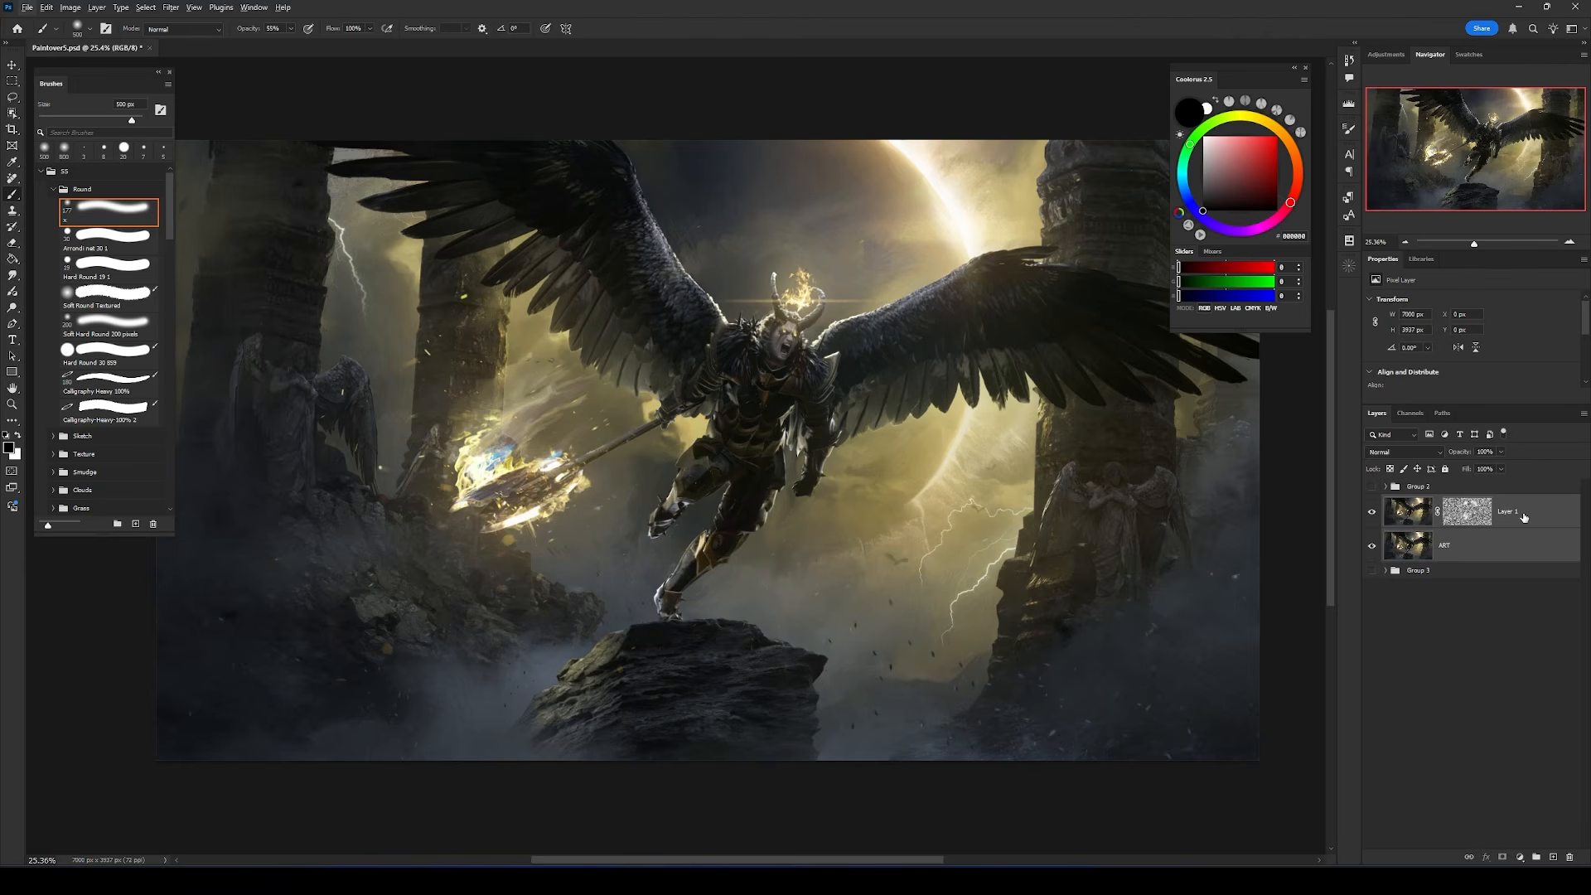
pyautogui.hotkey('ctrl', 'j')
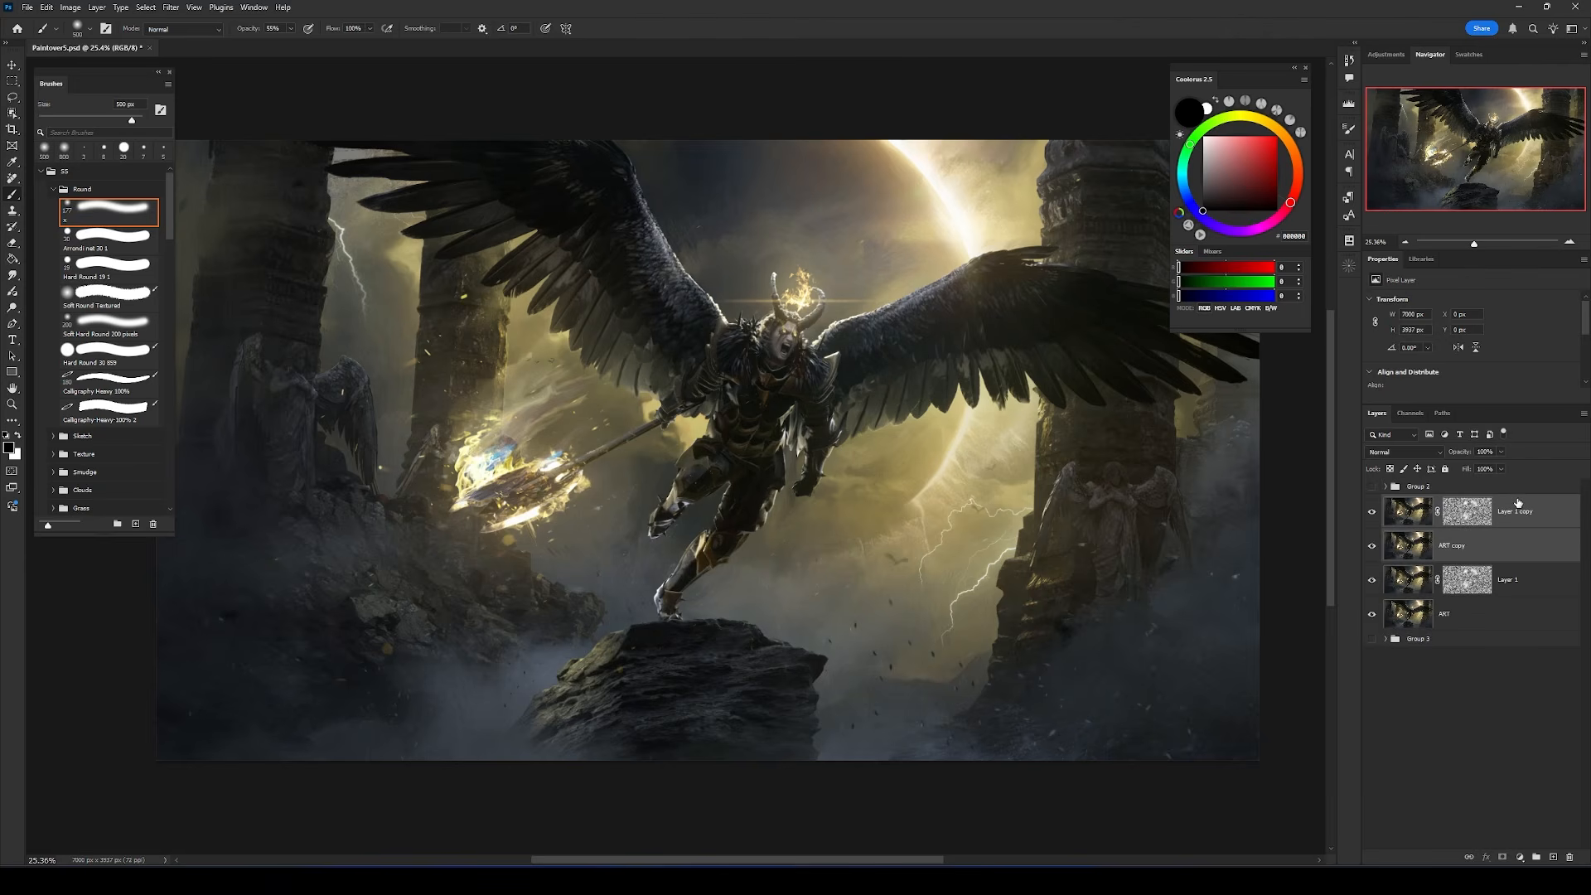
# Merge the duplicated layers into one and apply the Artistic Dry Brush filter with brush size 0, brush detail 10 and texture 3.
pyautogui.hotkey('ctrl', 'e')
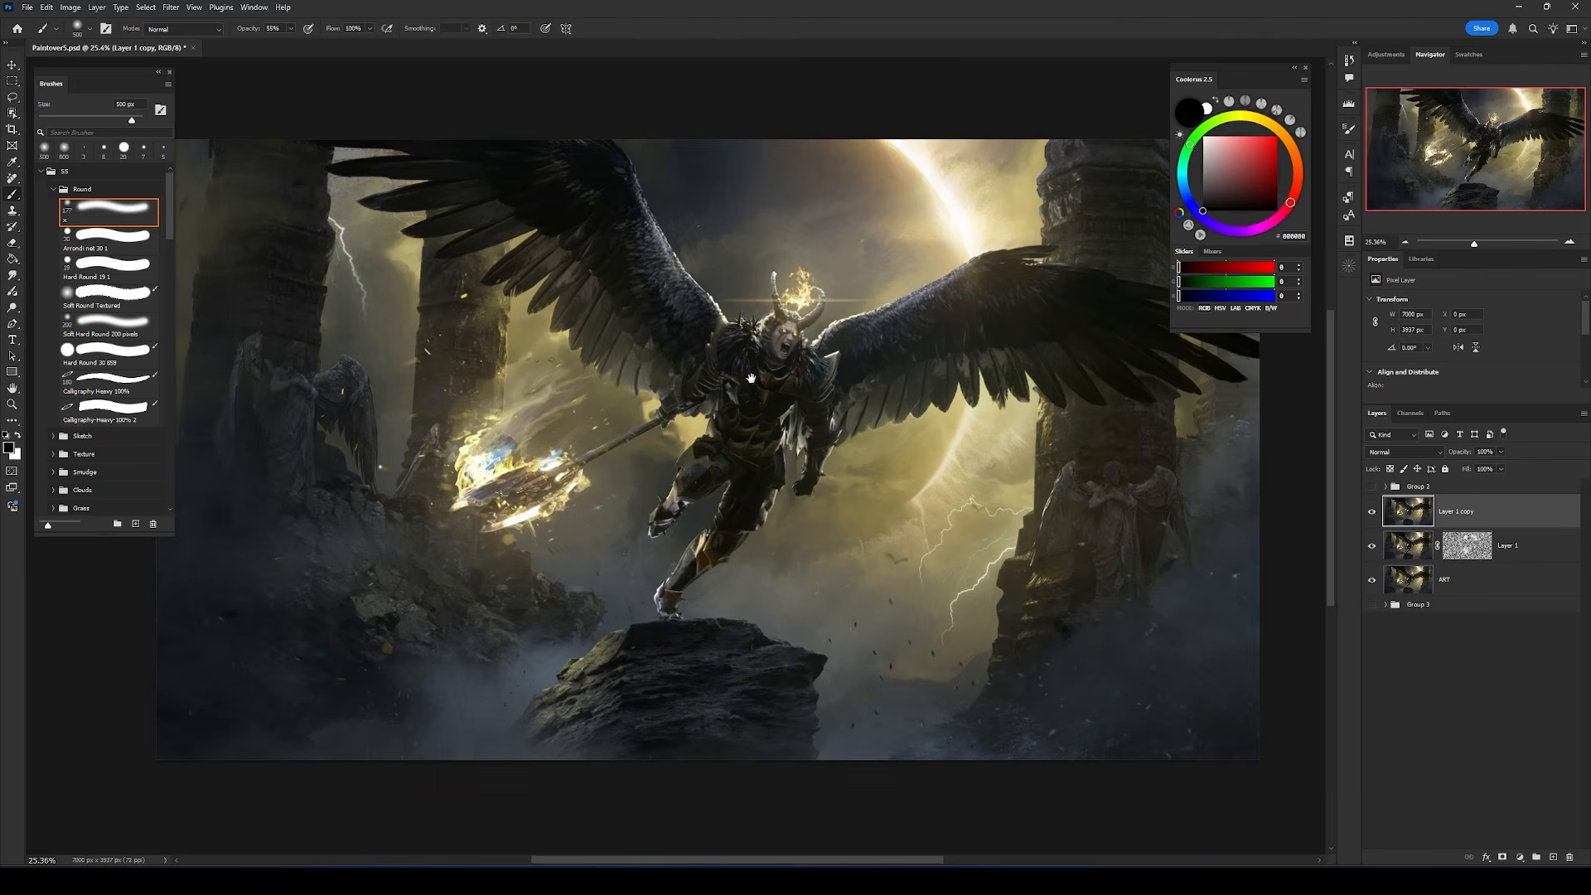
pyautogui.click(5, 83)
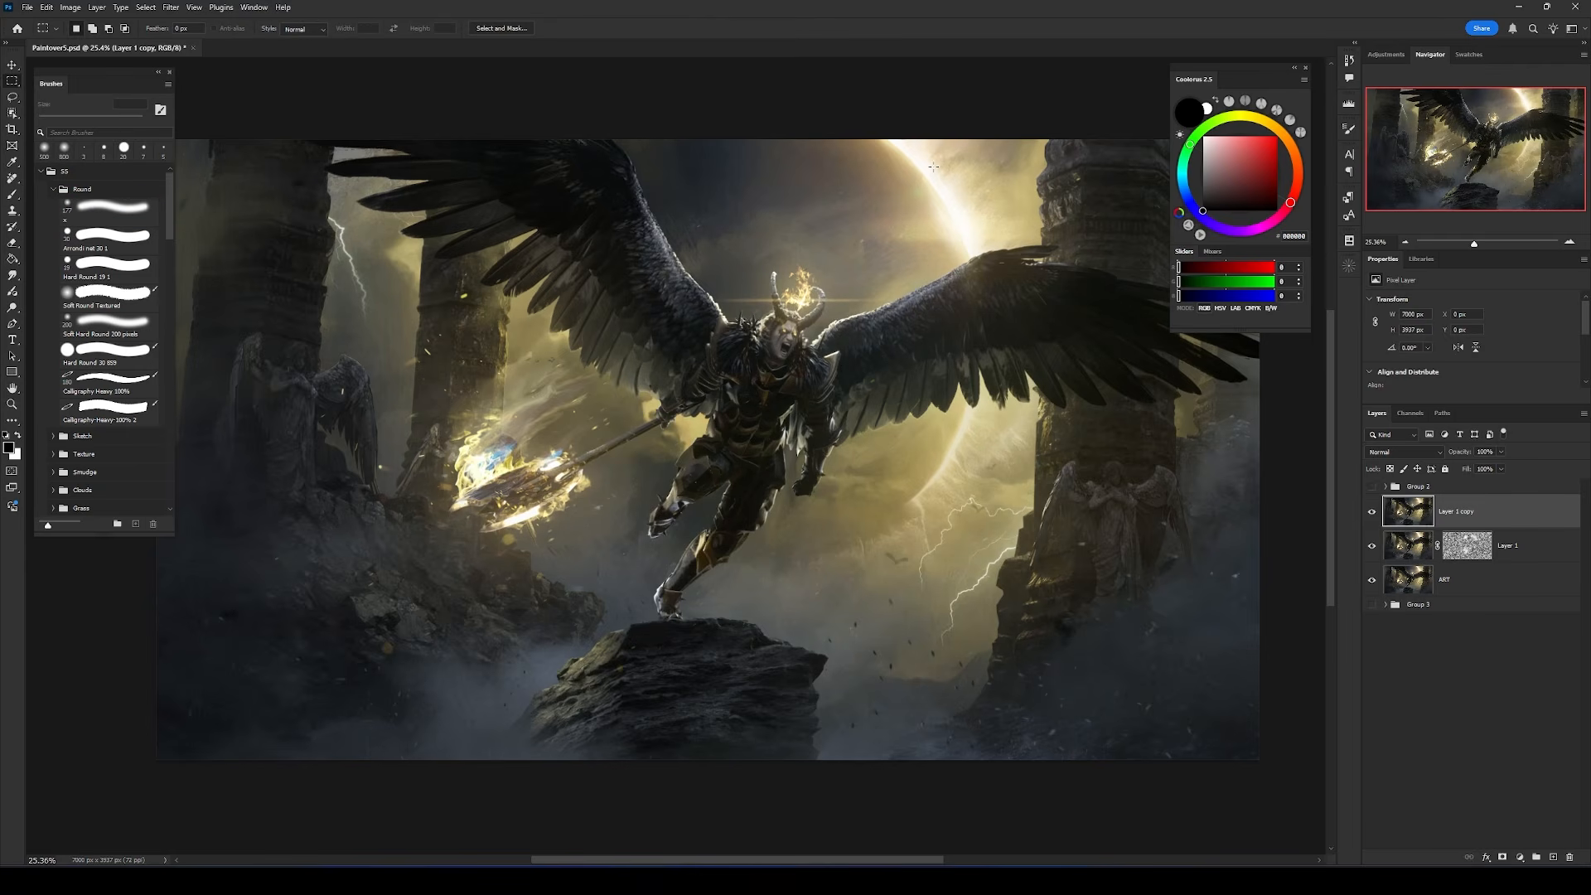
pyautogui.moveTo(1074, 90); pyautogui.dragTo(597, 100)
pyautogui.click(171, 8)
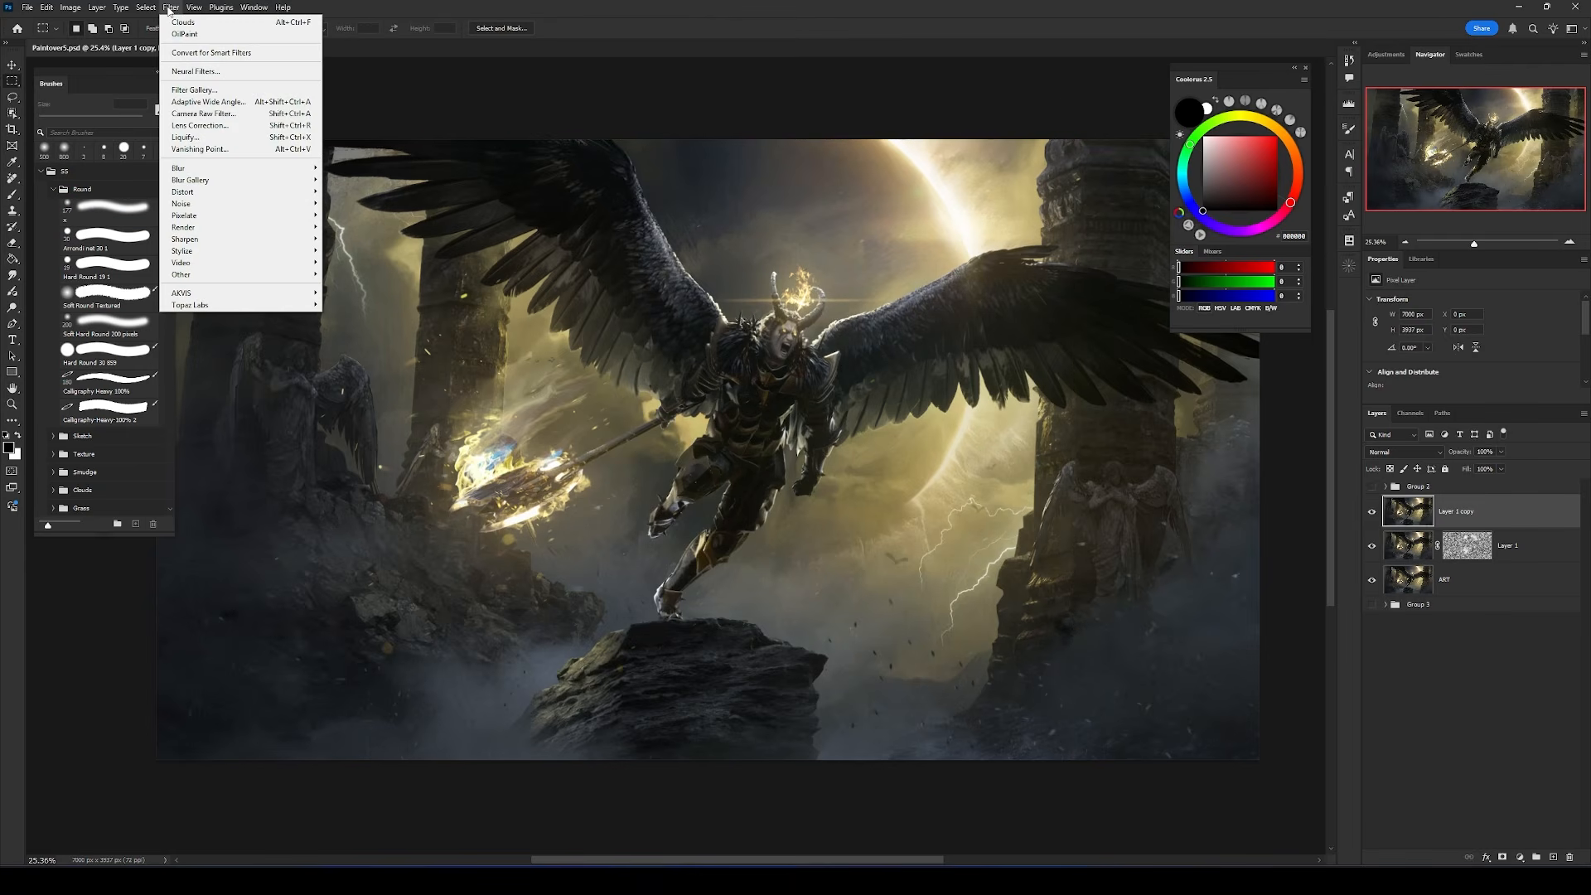
pyautogui.click(196, 93)
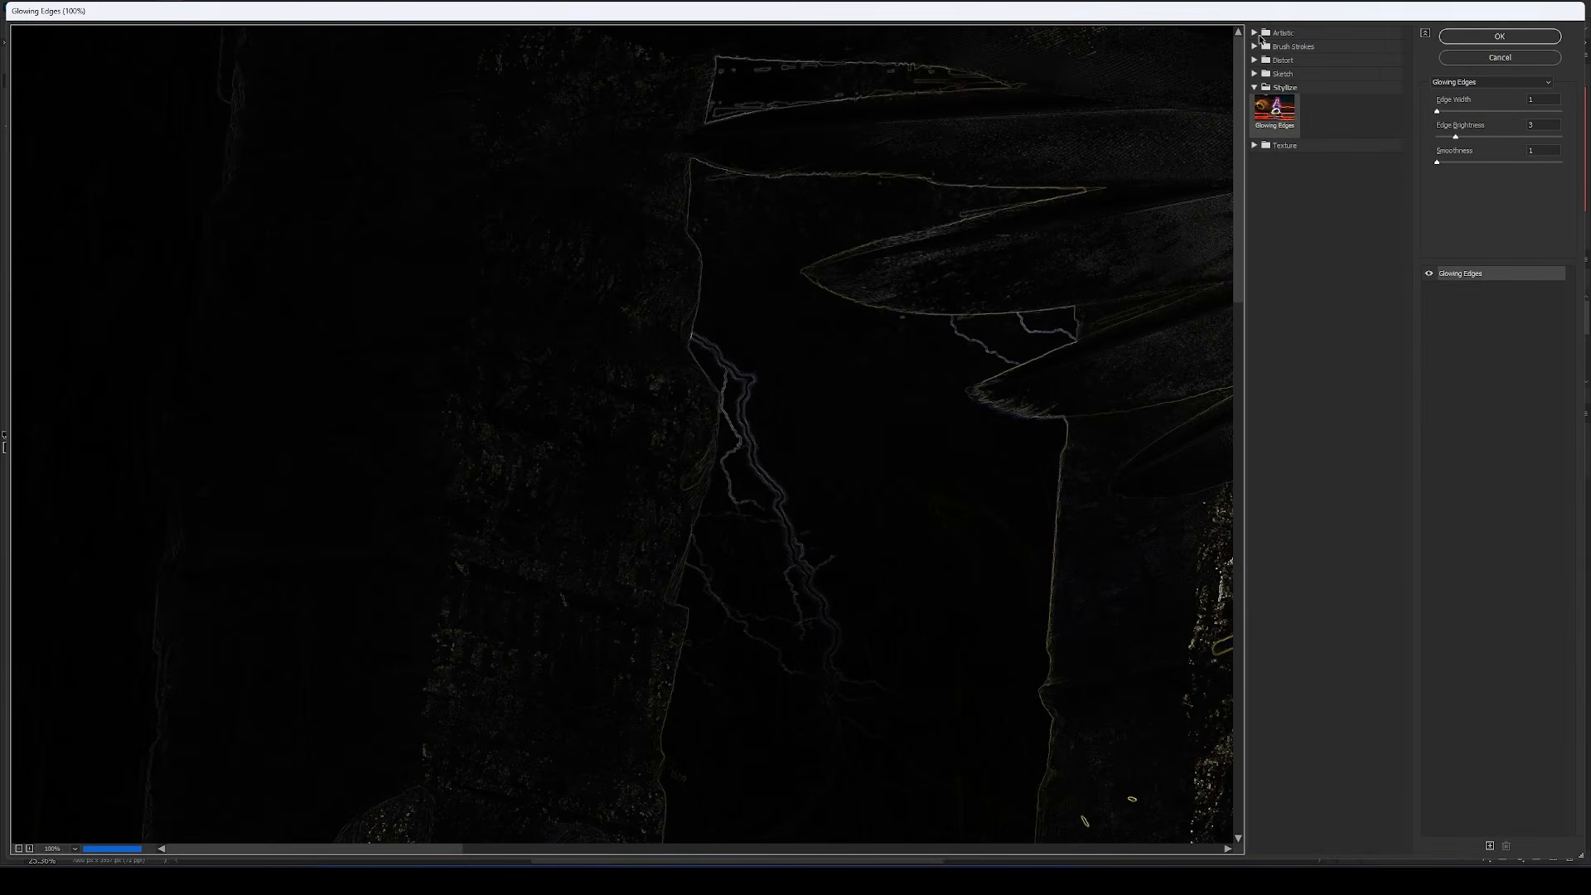
pyautogui.click(1260, 37)
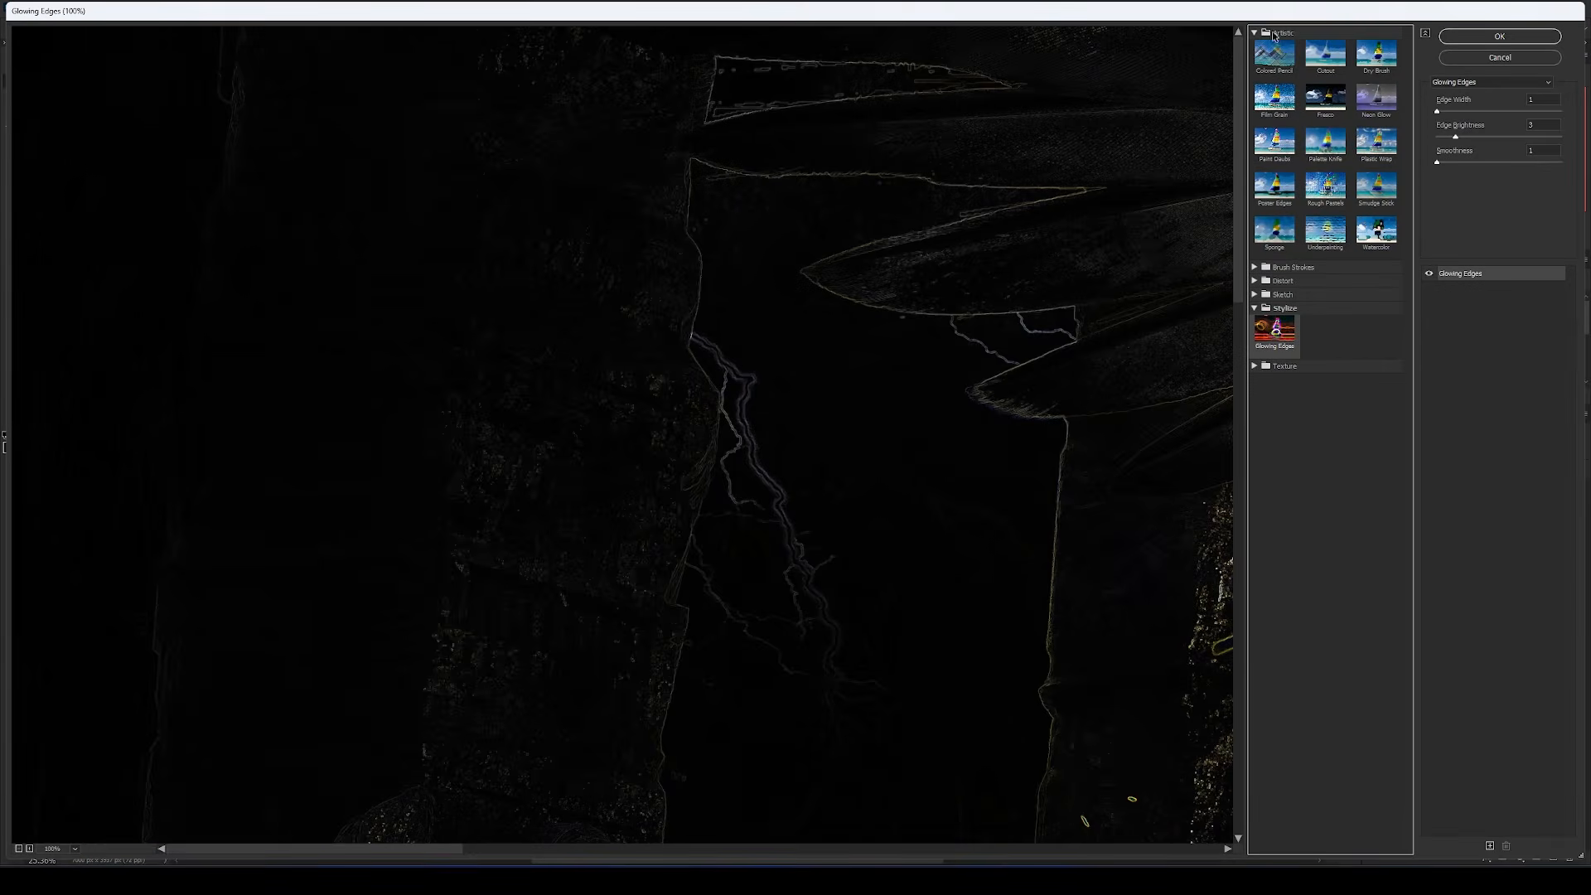
pyautogui.click(1276, 35)
pyautogui.click(1284, 34)
pyautogui.click(1378, 56)
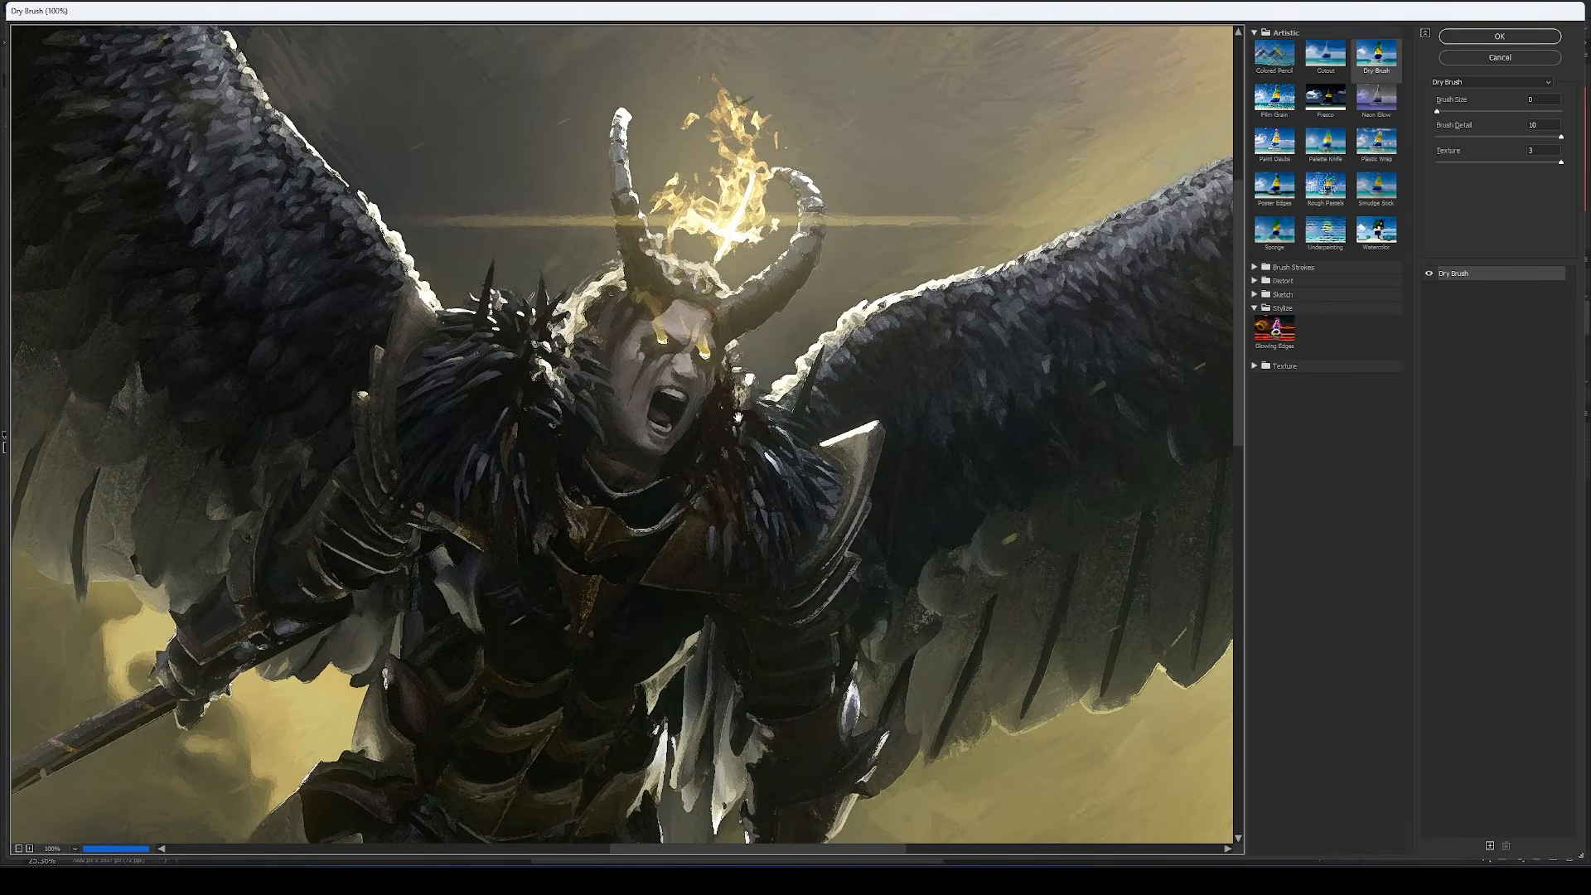
pyautogui.moveTo(875, 300); pyautogui.dragTo(866, 329)
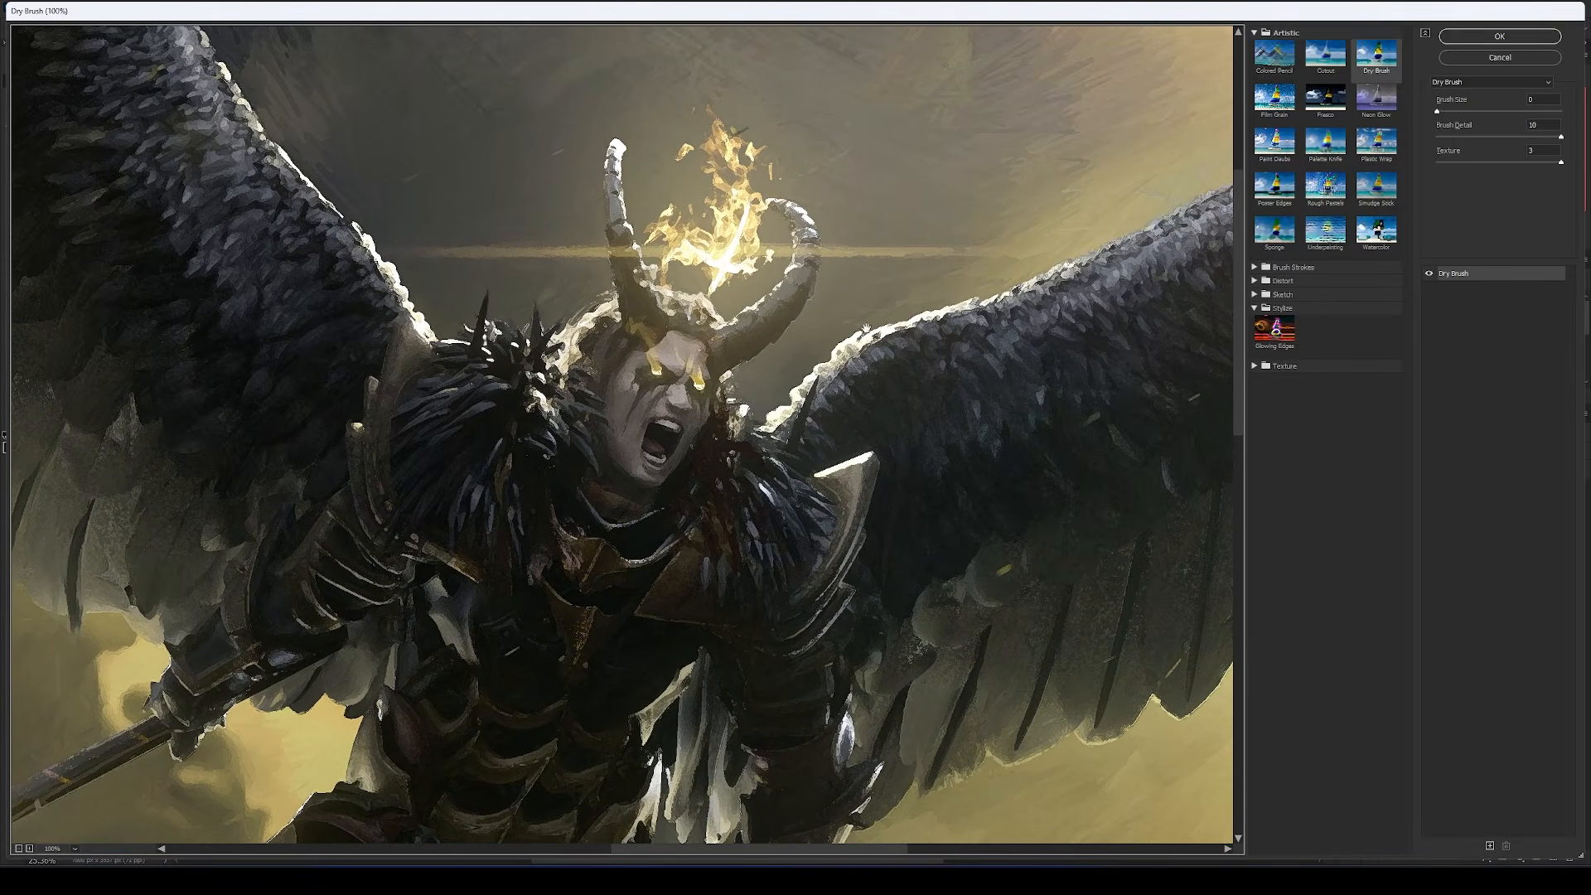
pyautogui.click(1499, 37)
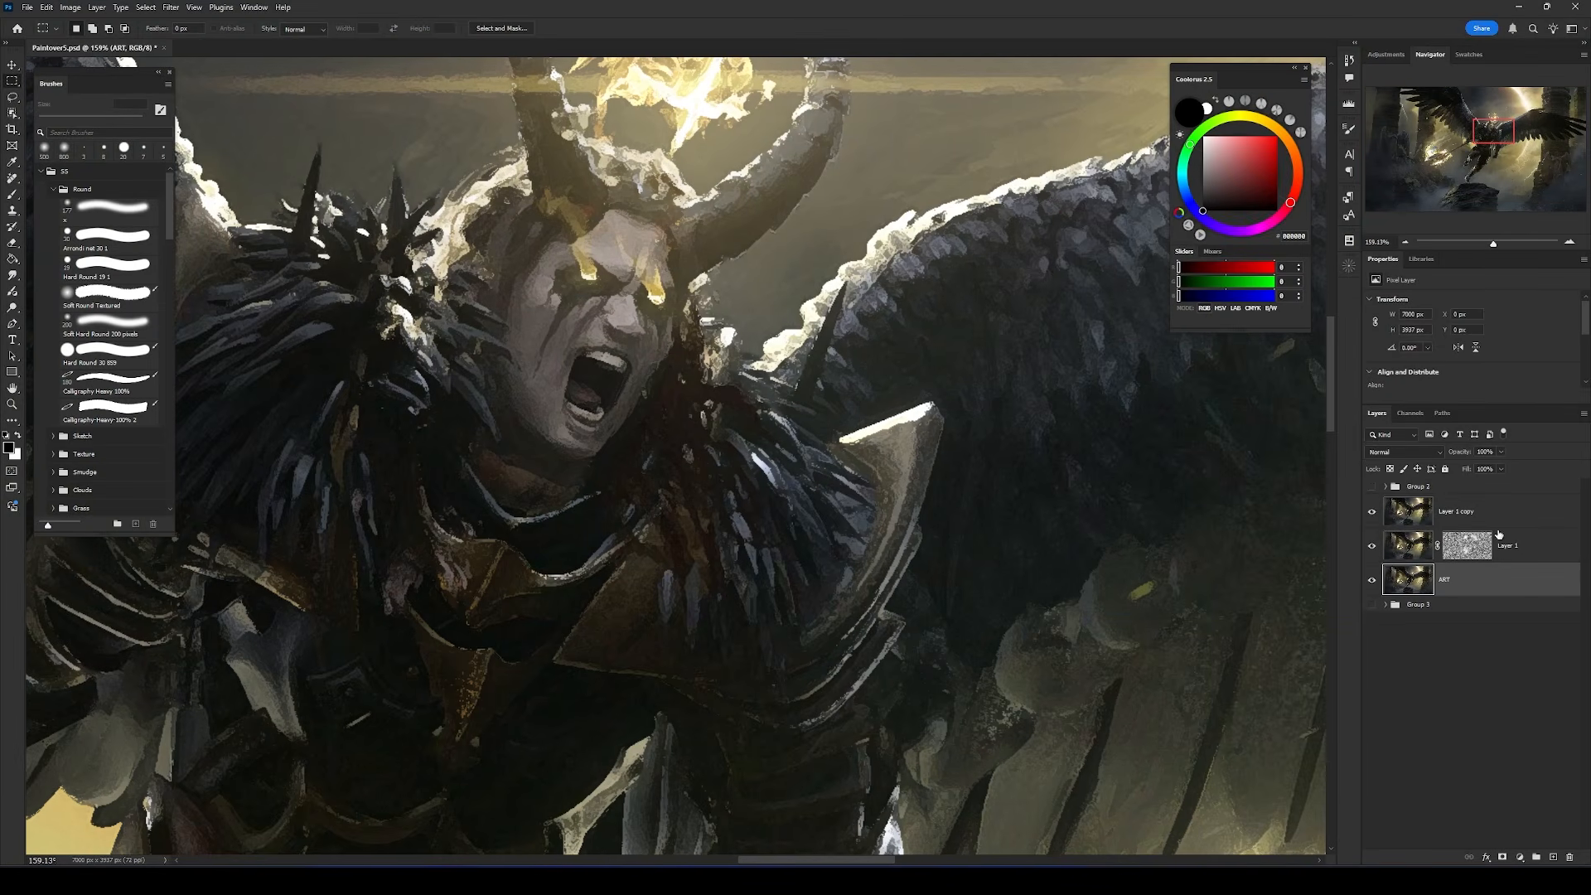
# Duplicate Layer 1 with its mask together with ART, and merge the two duplicates into one layer beneath Layer 1 copy.
pyautogui.keyDown('shift'); pyautogui.click(1517, 548); pyautogui.keyUp('shift')
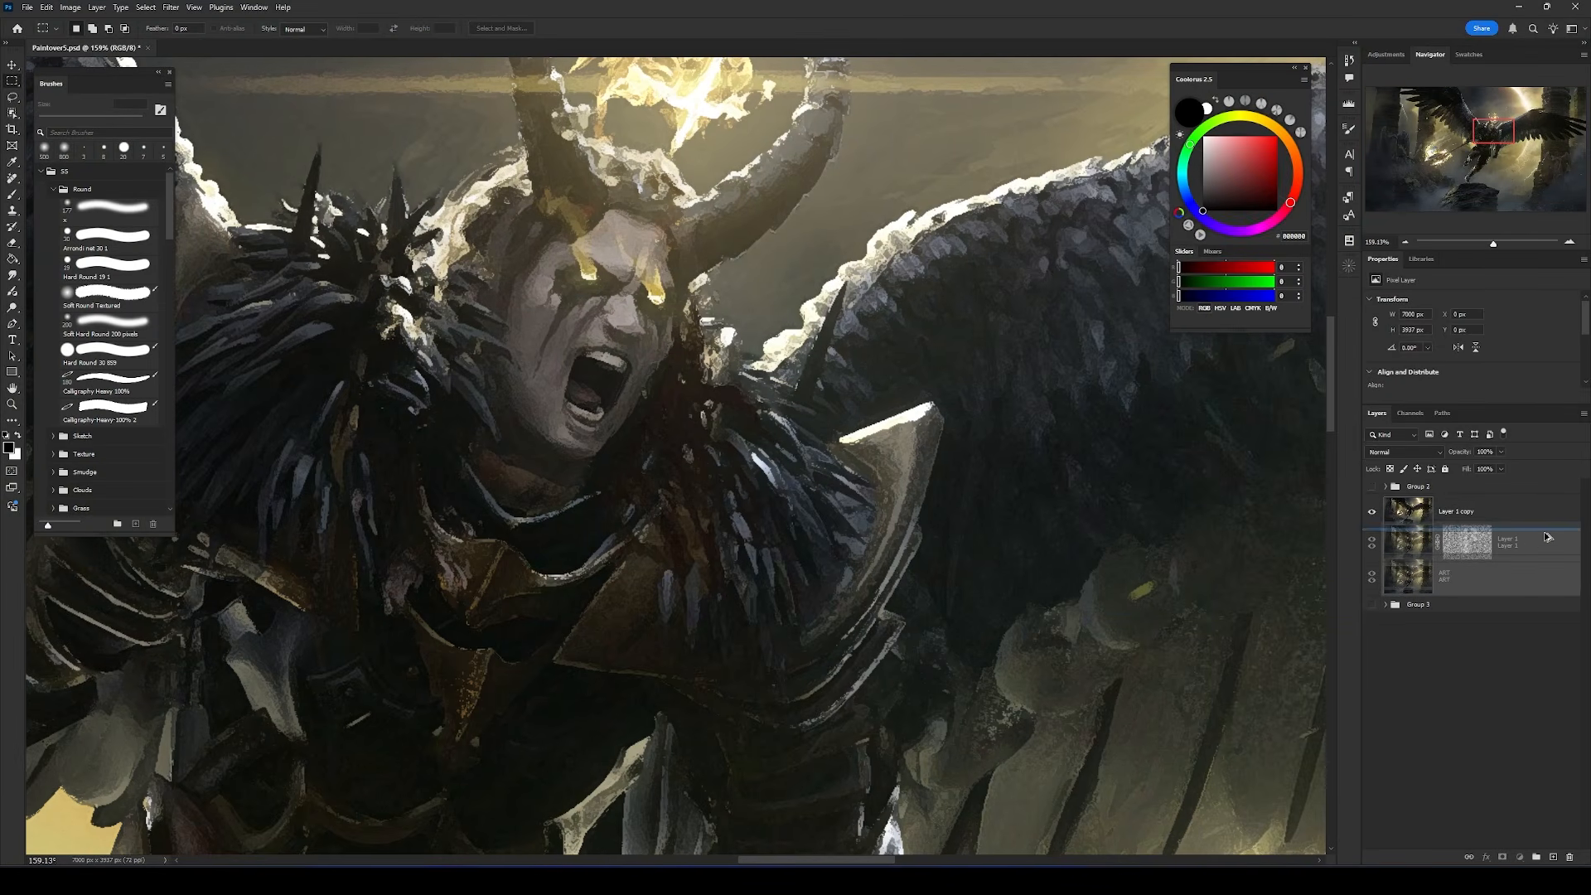
pyautogui.hotkey('ctrl', 'j')
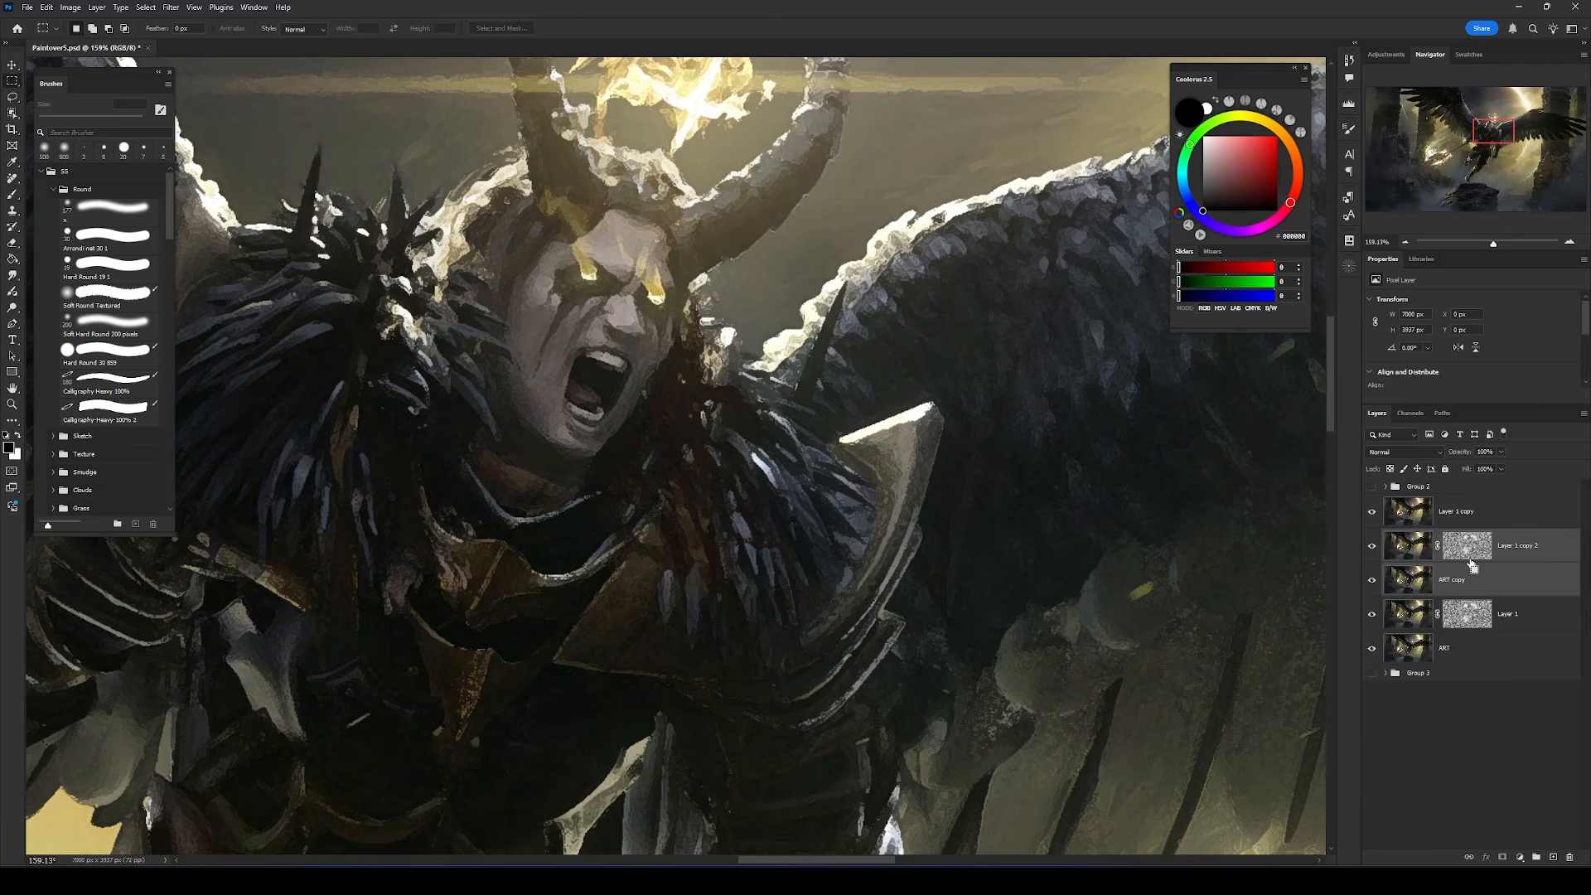
pyautogui.hotkey('ctrl', 'e')
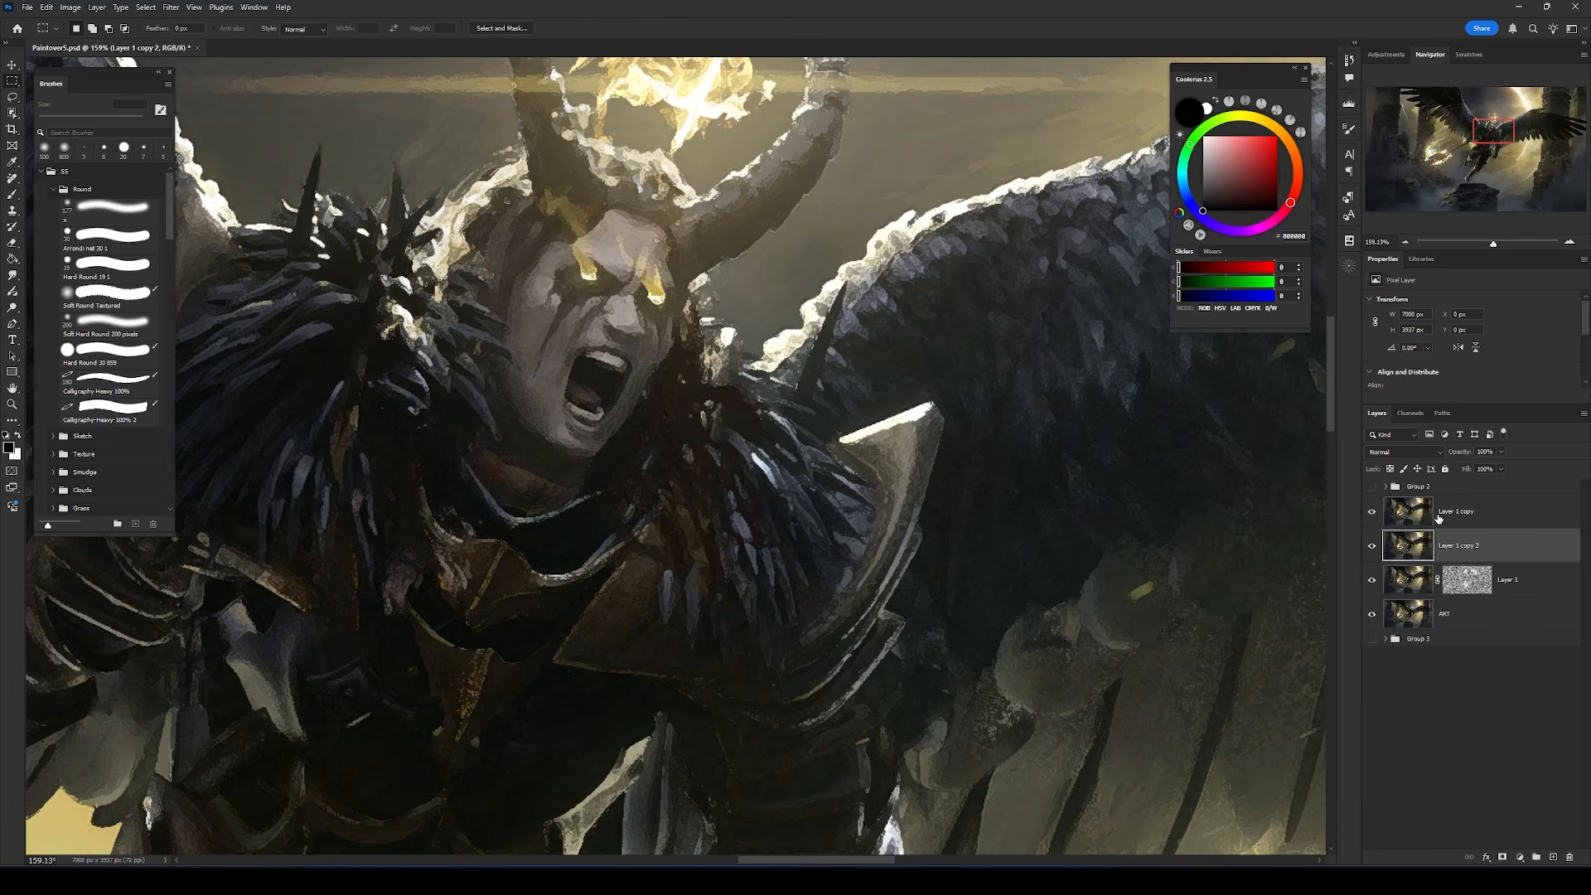
# Add a layer mask to Layer 1 copy and fill it with a rendered cloud texture.
pyautogui.click(1438, 515)
pyautogui.click(1503, 857)
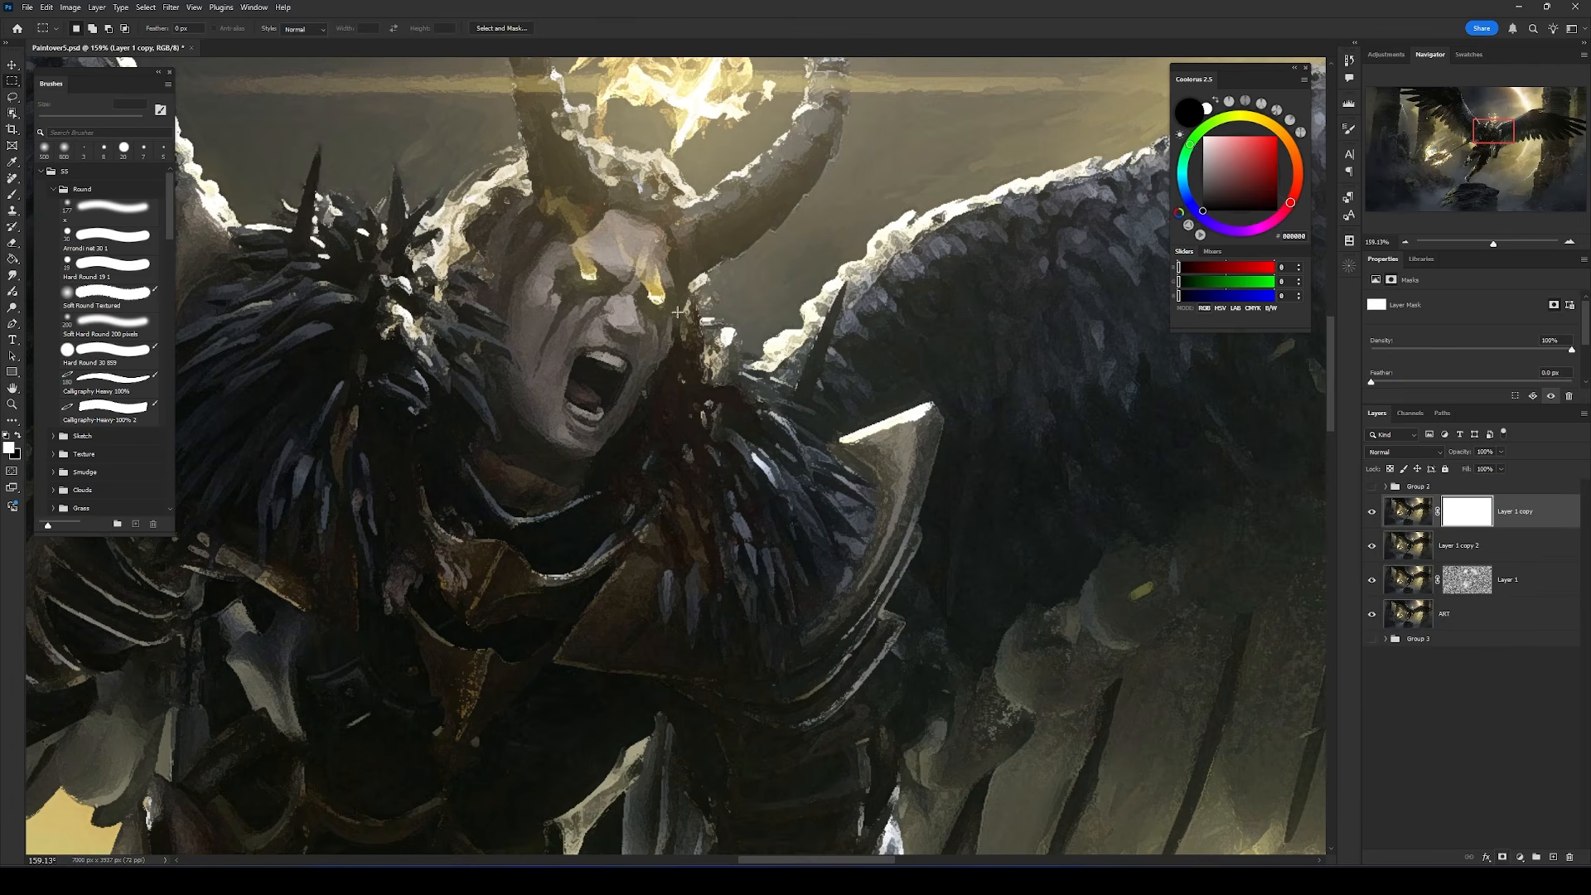
pyautogui.press('b')
pyautogui.press('x')
pyautogui.hotkey('ctrl', '0')
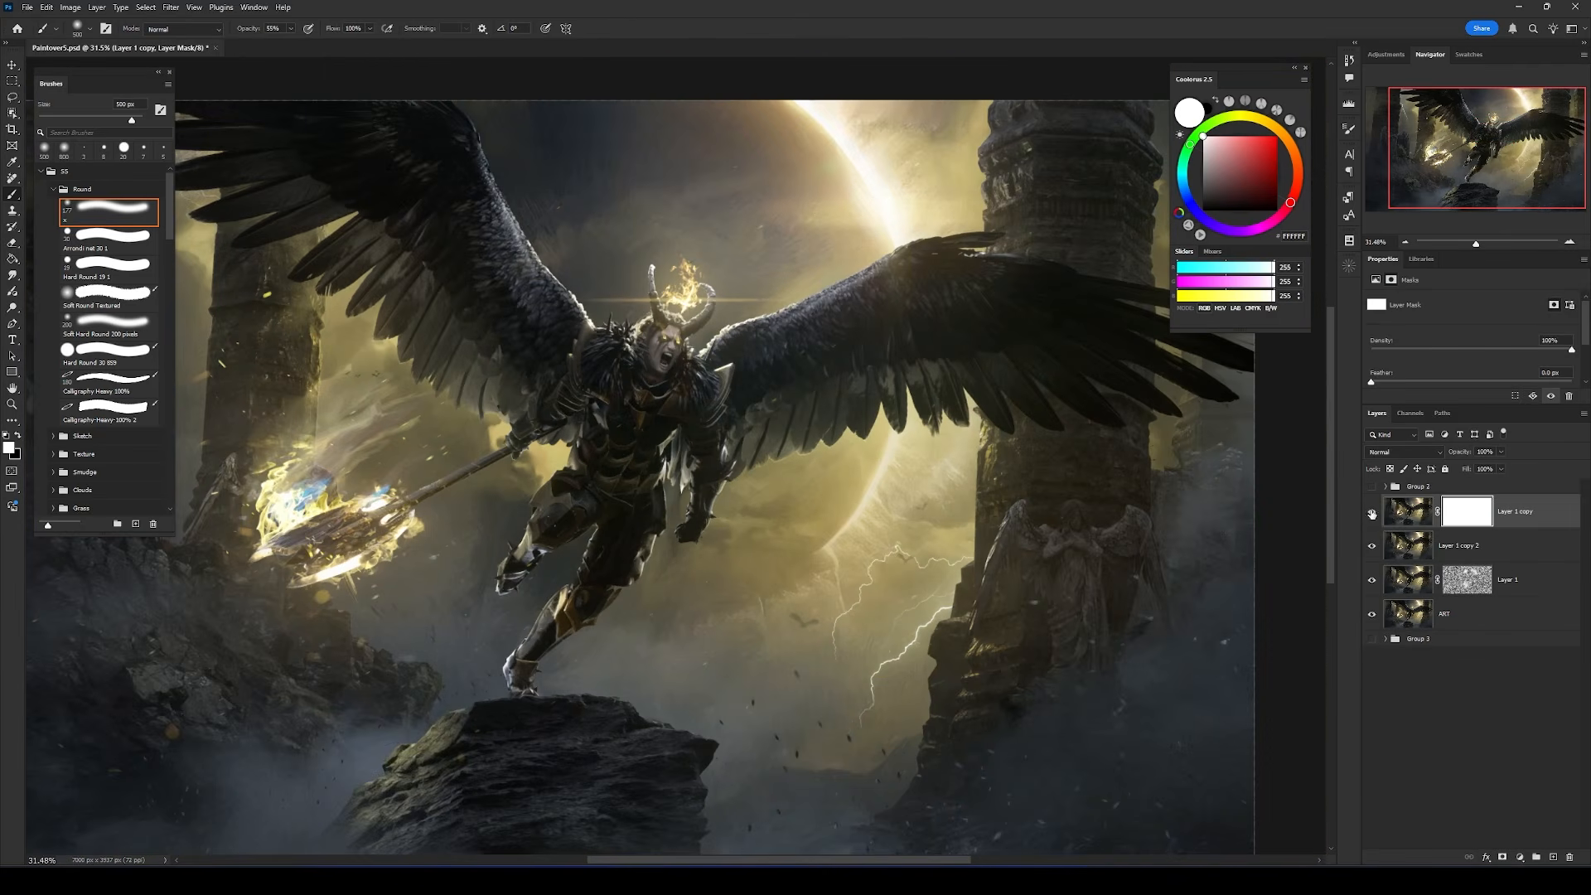
pyautogui.click(171, 6)
pyautogui.moveTo(219, 246)
pyautogui.click(352, 280)
# Set the opacity of the Dry Brush layer, Layer 1 copy, to 50%.
pyautogui.scroll(5, 663, 354)
pyautogui.scroll(5, 662, 355)
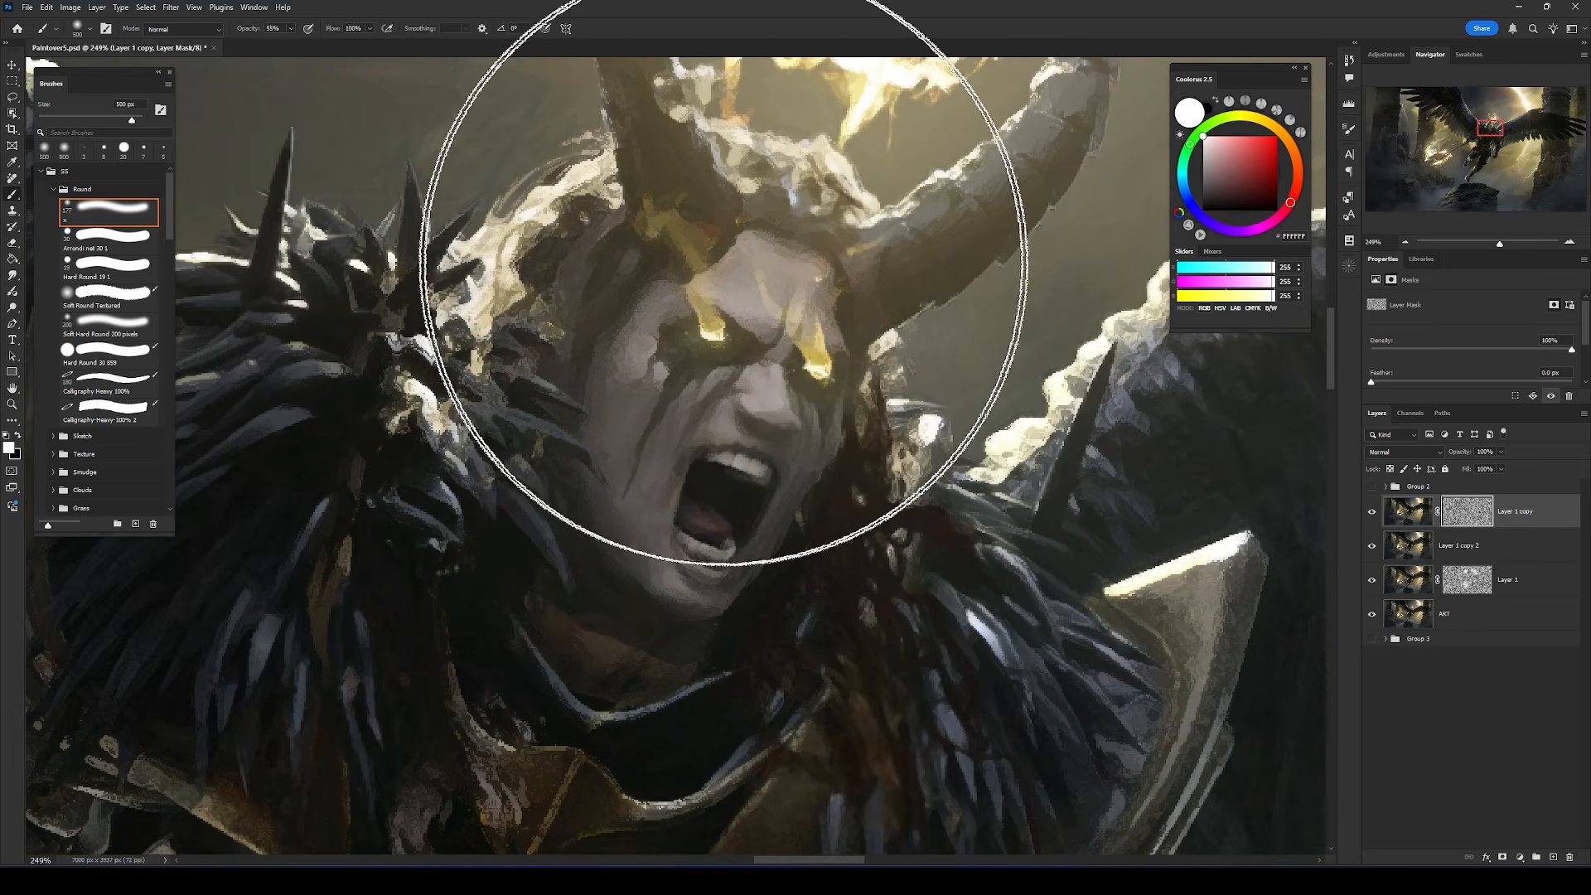
pyautogui.scroll(-5, 791, 360)
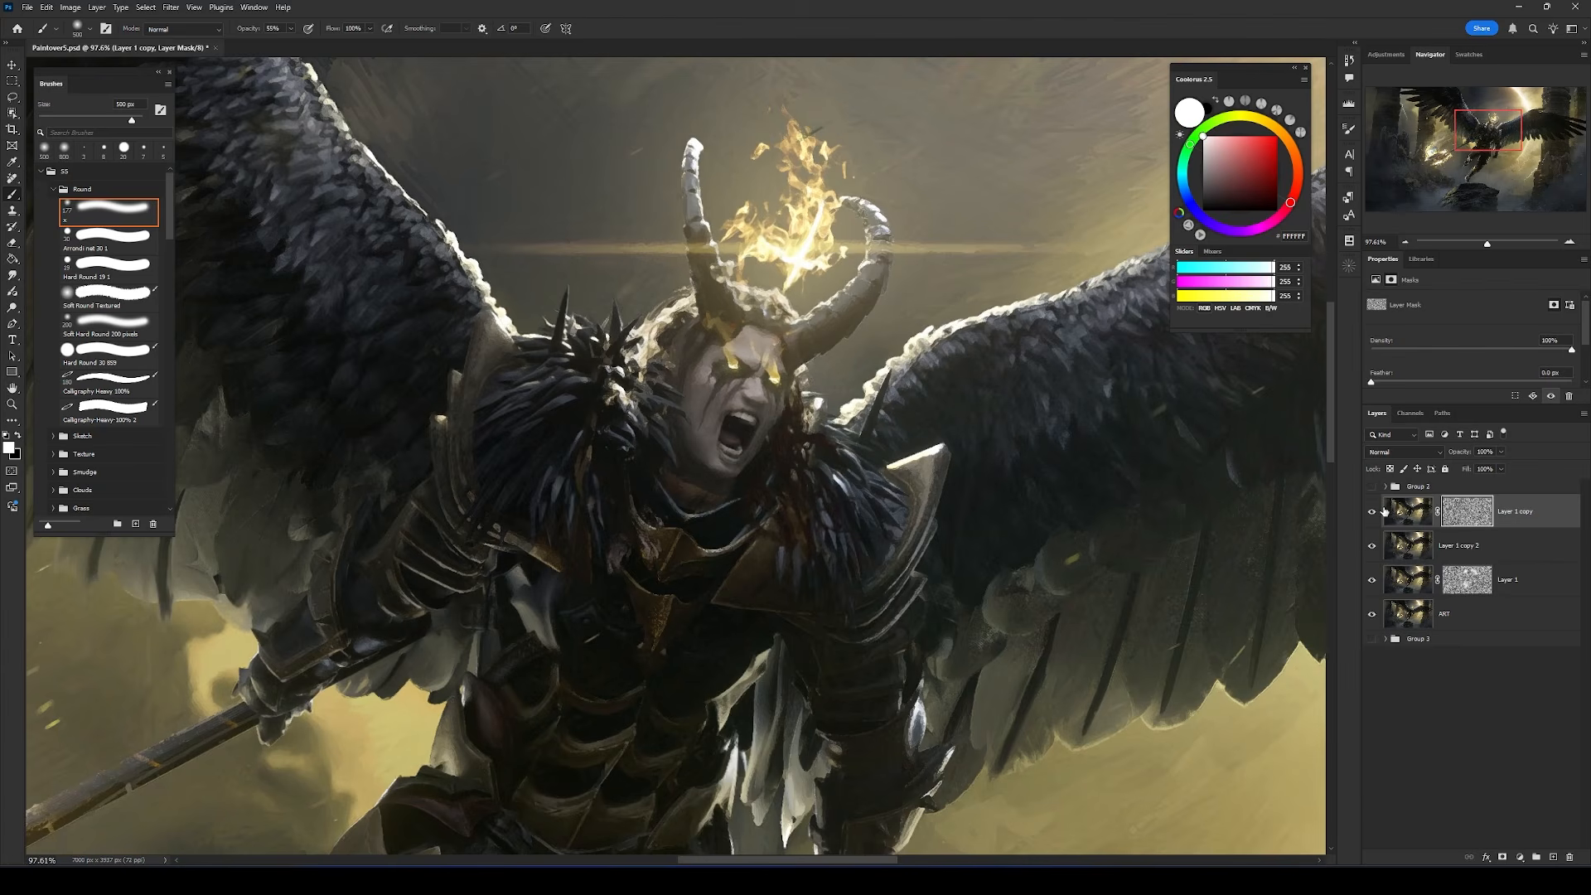
pyautogui.scroll(-2, 754, 315)
pyautogui.press('m')
pyautogui.moveTo(714, 272); pyautogui.dragTo(687, 327)
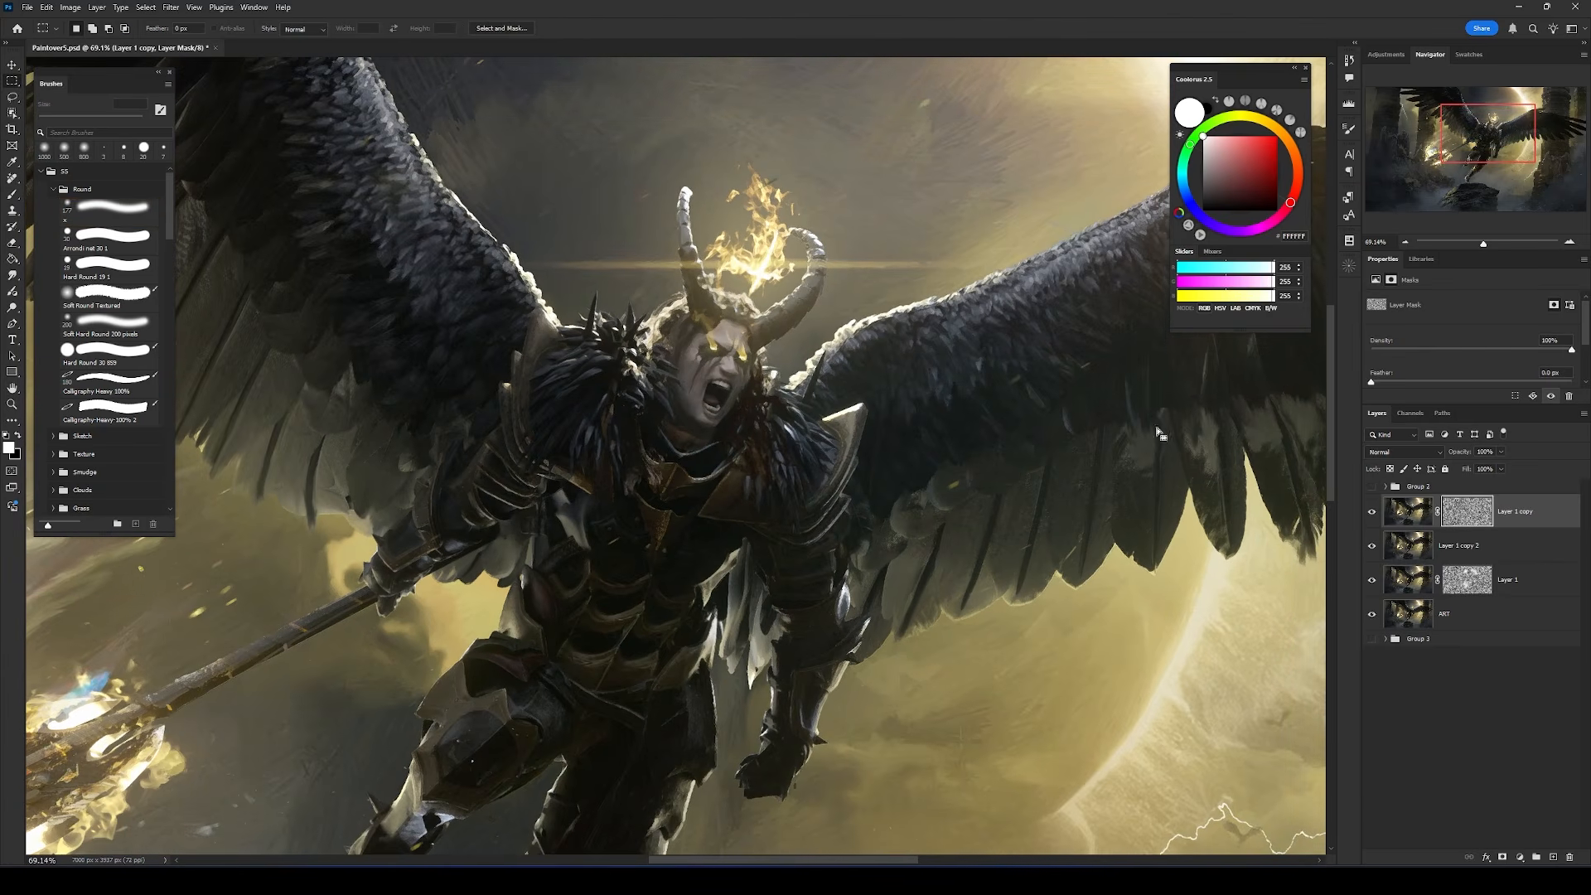
pyautogui.write('5')
pyautogui.scroll(4, 698, 366)
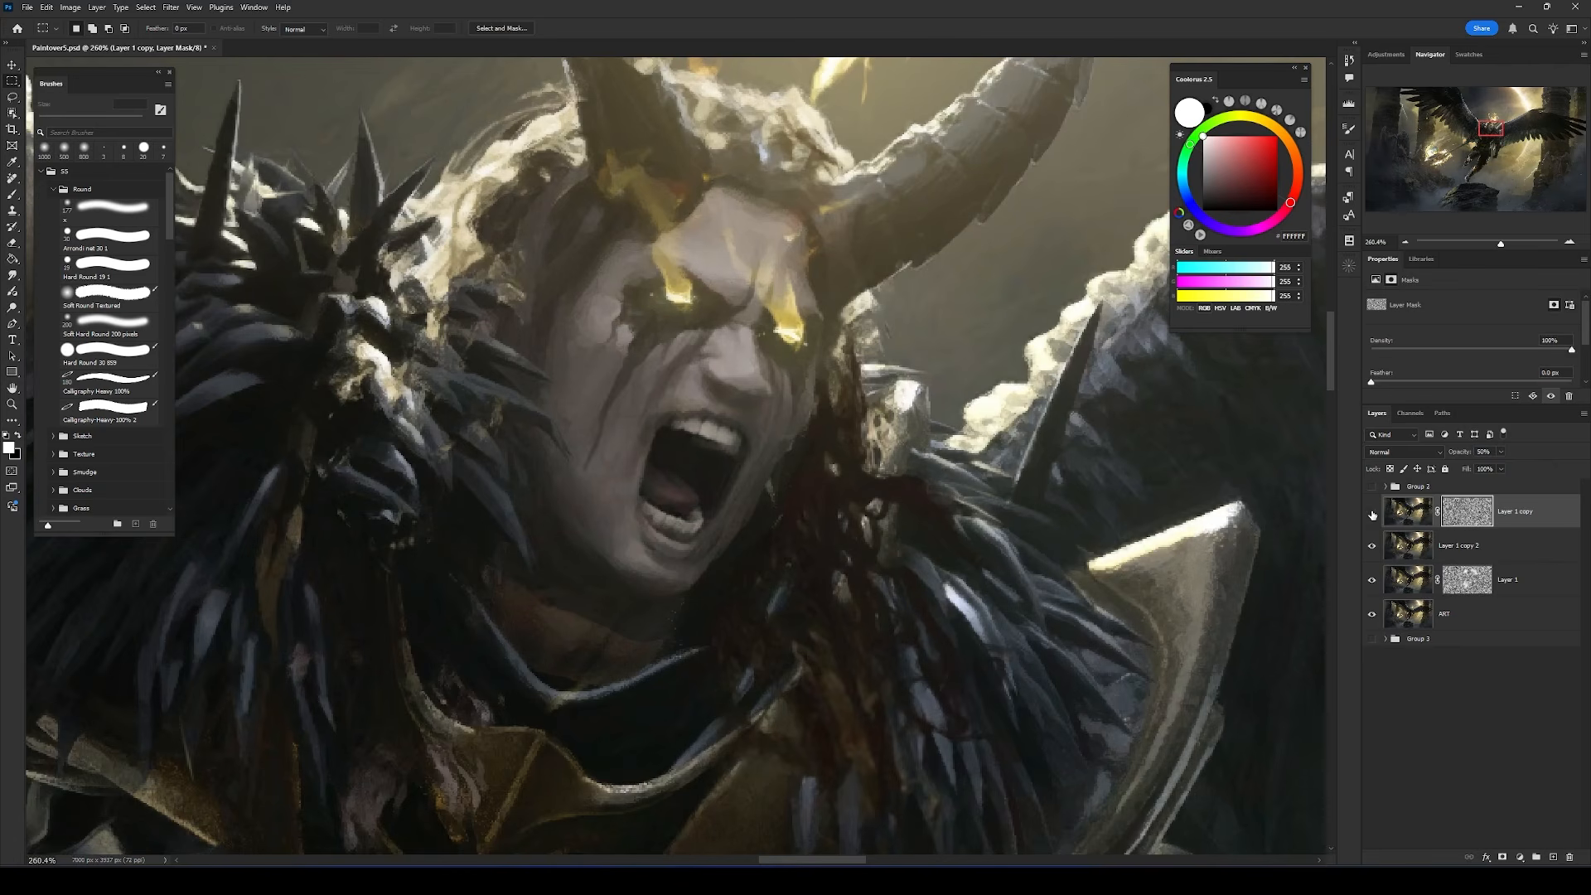
pyautogui.scroll(-8, 721, 398)
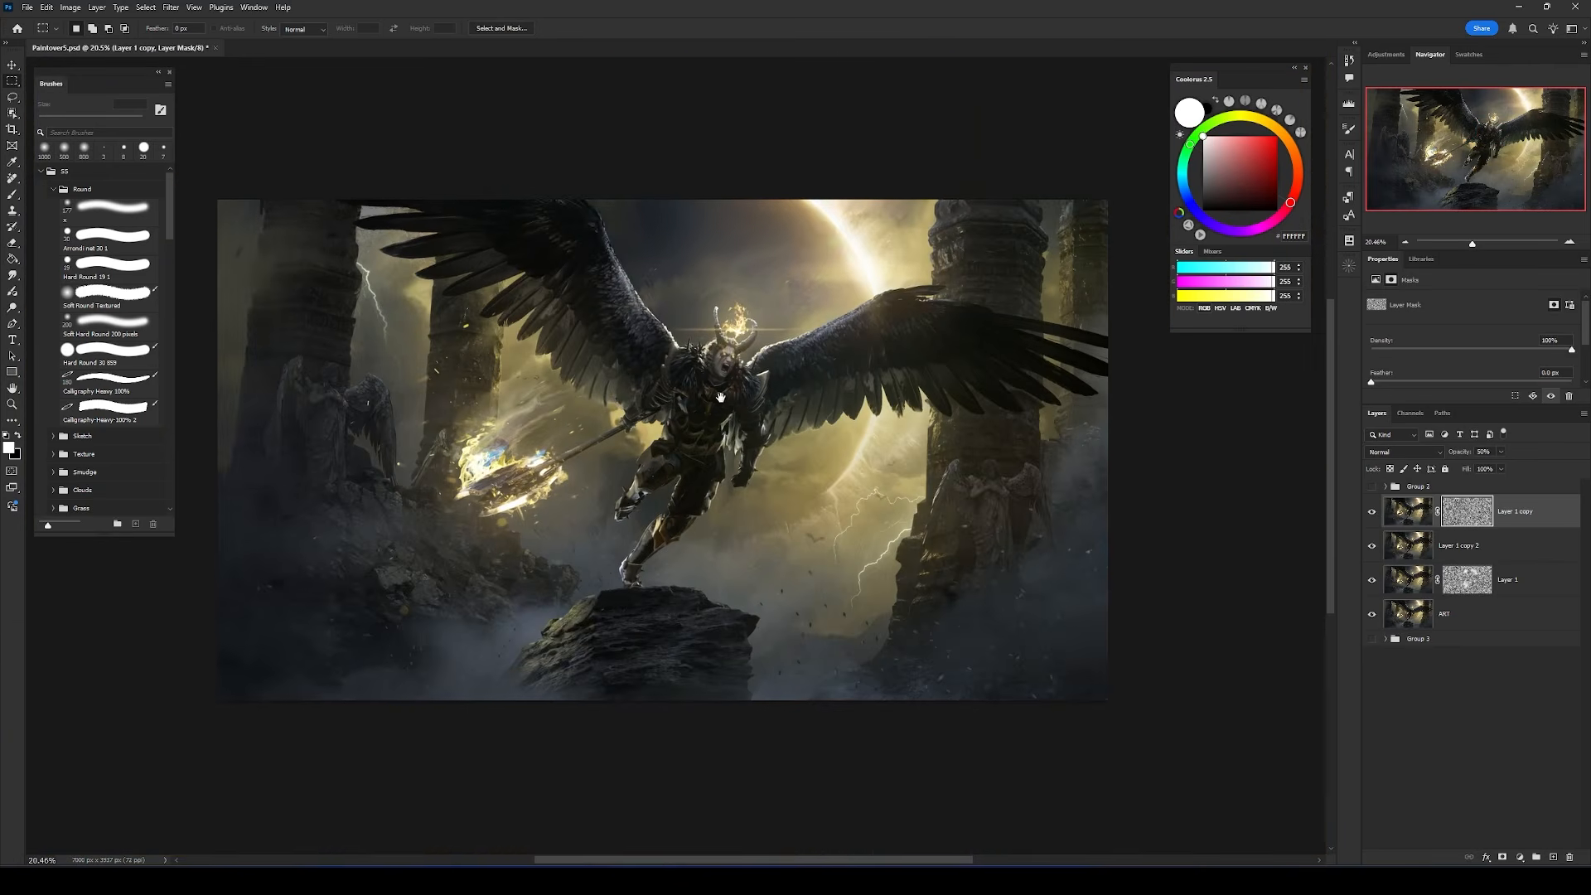
pyautogui.moveTo(721, 397); pyautogui.dragTo(725, 384)
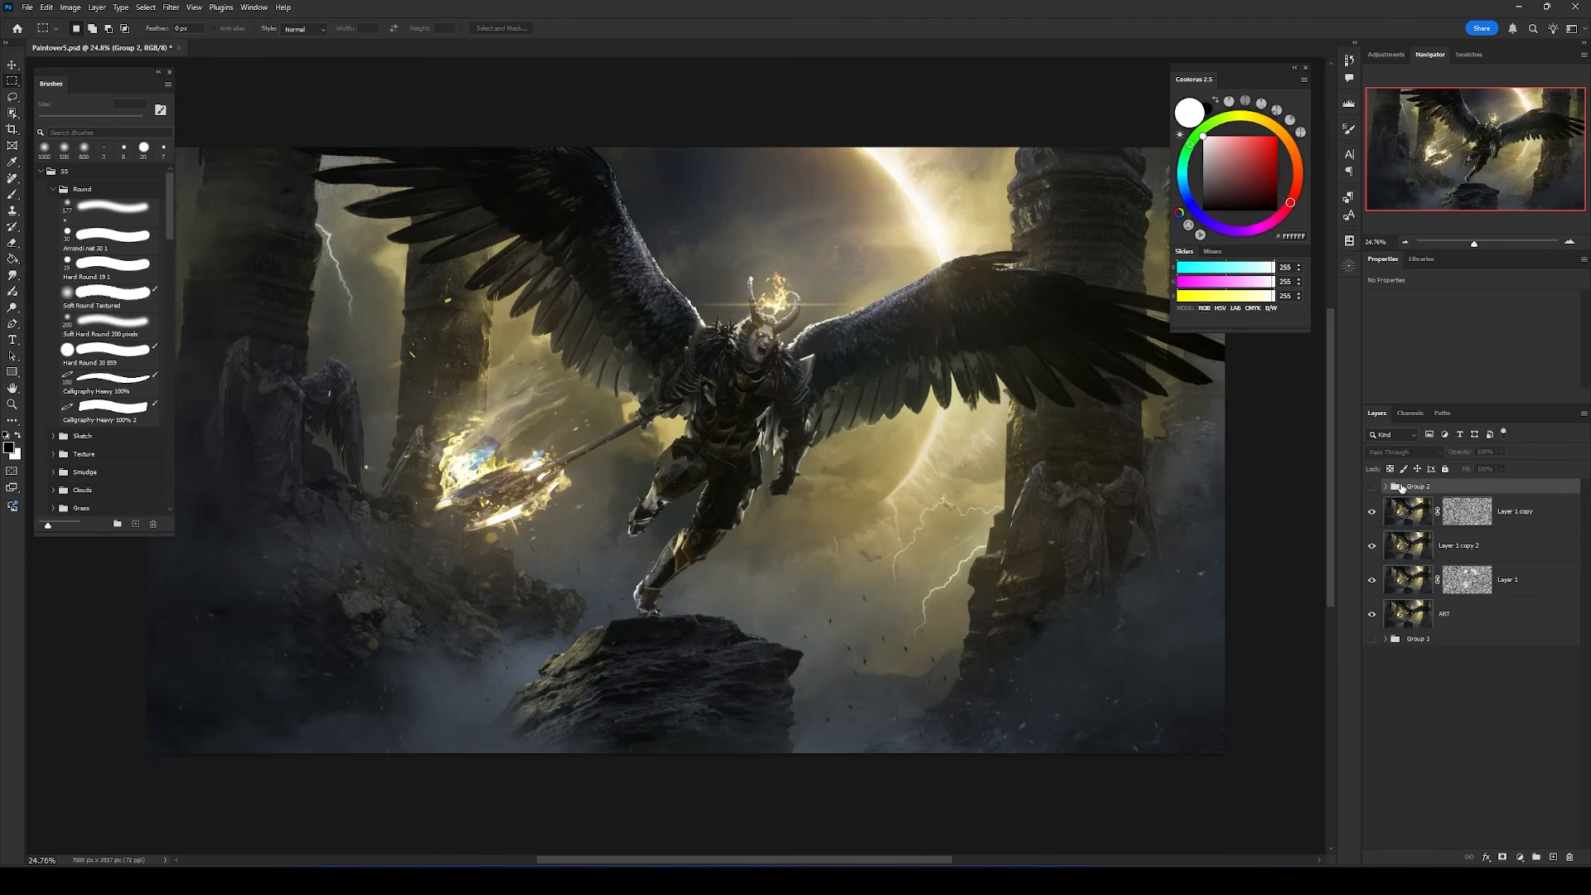
# Duplicate all layers from Layer 1 copy down to ART and merge the duplicates into a single layer on top.
pyautogui.click(1523, 513)
pyautogui.keyDown('shift'); pyautogui.click(1515, 613); pyautogui.keyUp('shift')
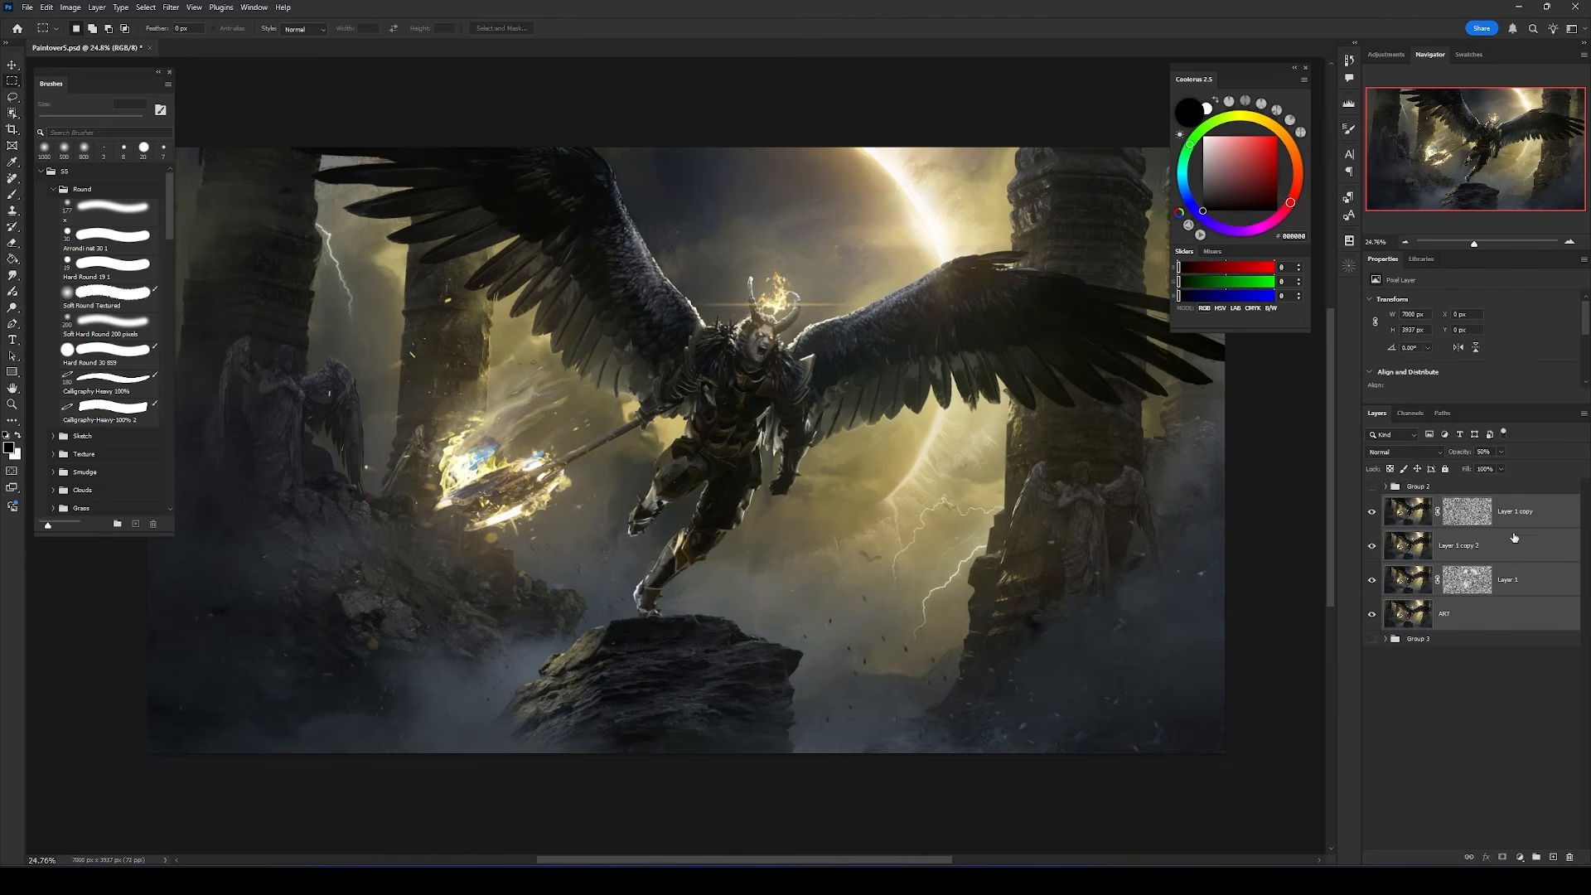
pyautogui.hotkey('ctrl', 'j')
pyautogui.hotkey('ctrl', 'e')
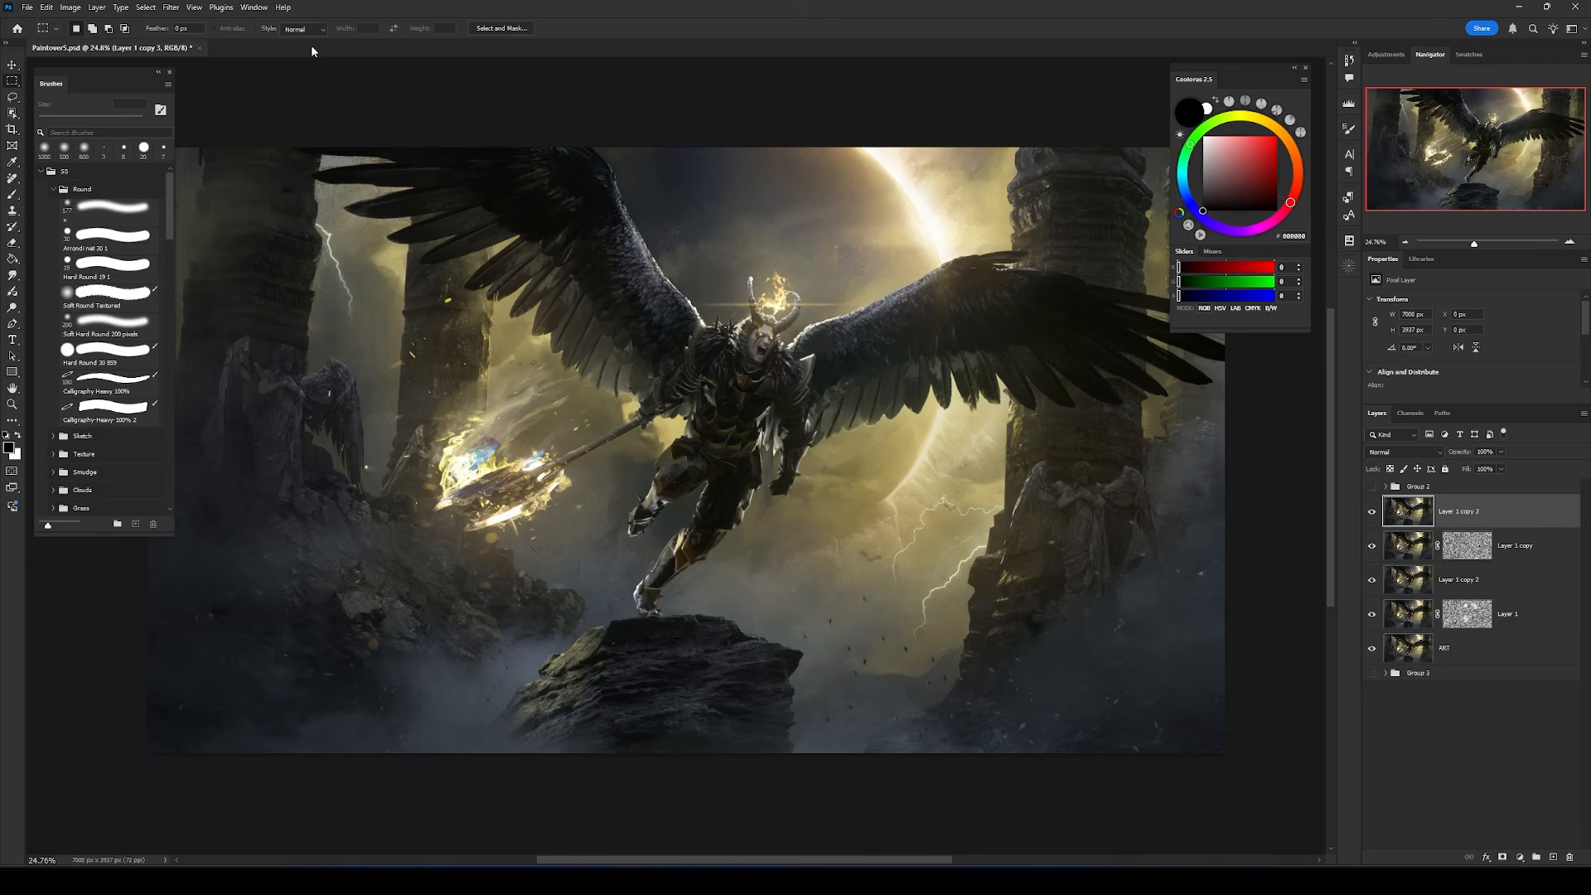
# Apply the Stylize Glowing Edges filter to the merged layer with edge width 1, edge brightness 3 and smoothness 1.
pyautogui.click(171, 6)
pyautogui.click(240, 103)
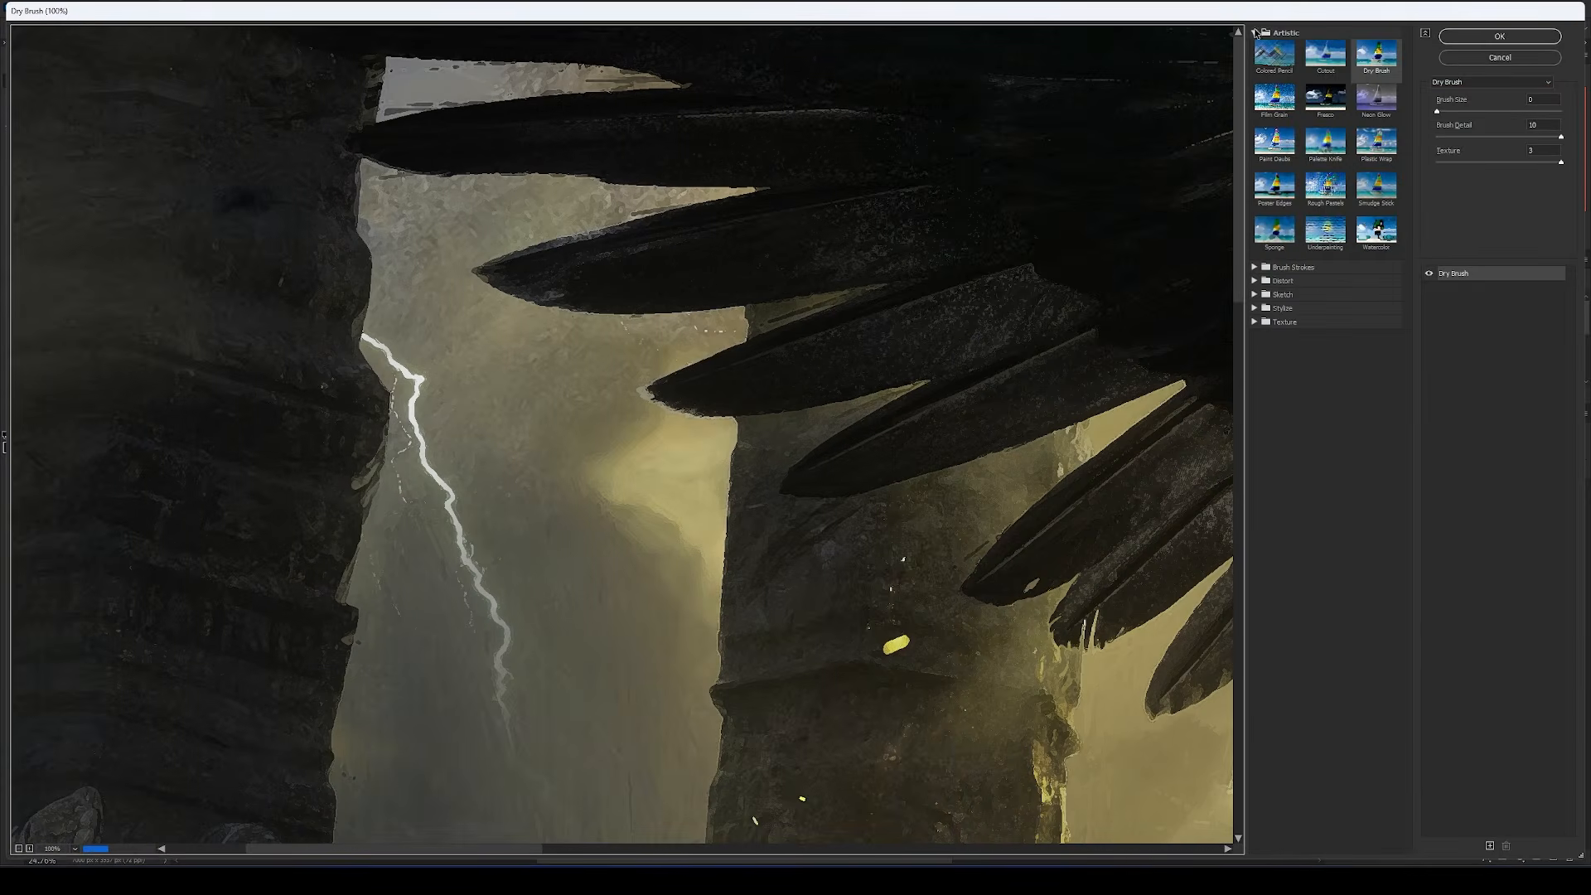
pyautogui.click(1254, 87)
pyautogui.click(1274, 110)
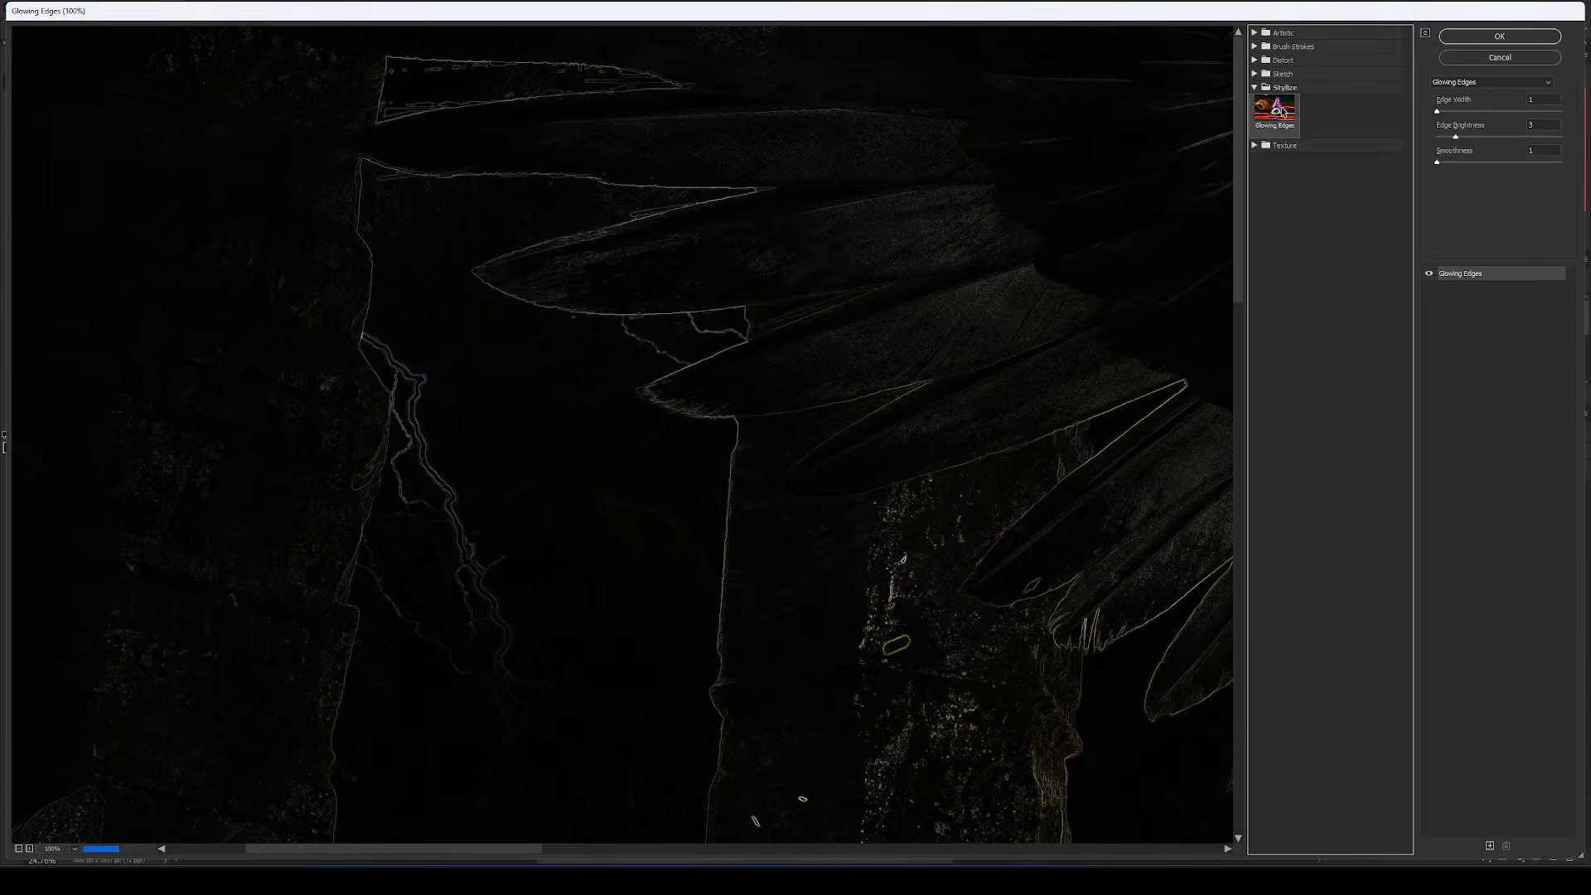
pyautogui.moveTo(934, 355); pyautogui.dragTo(868, 325)
pyautogui.press('alt')
pyautogui.scroll(-3, 868, 325)
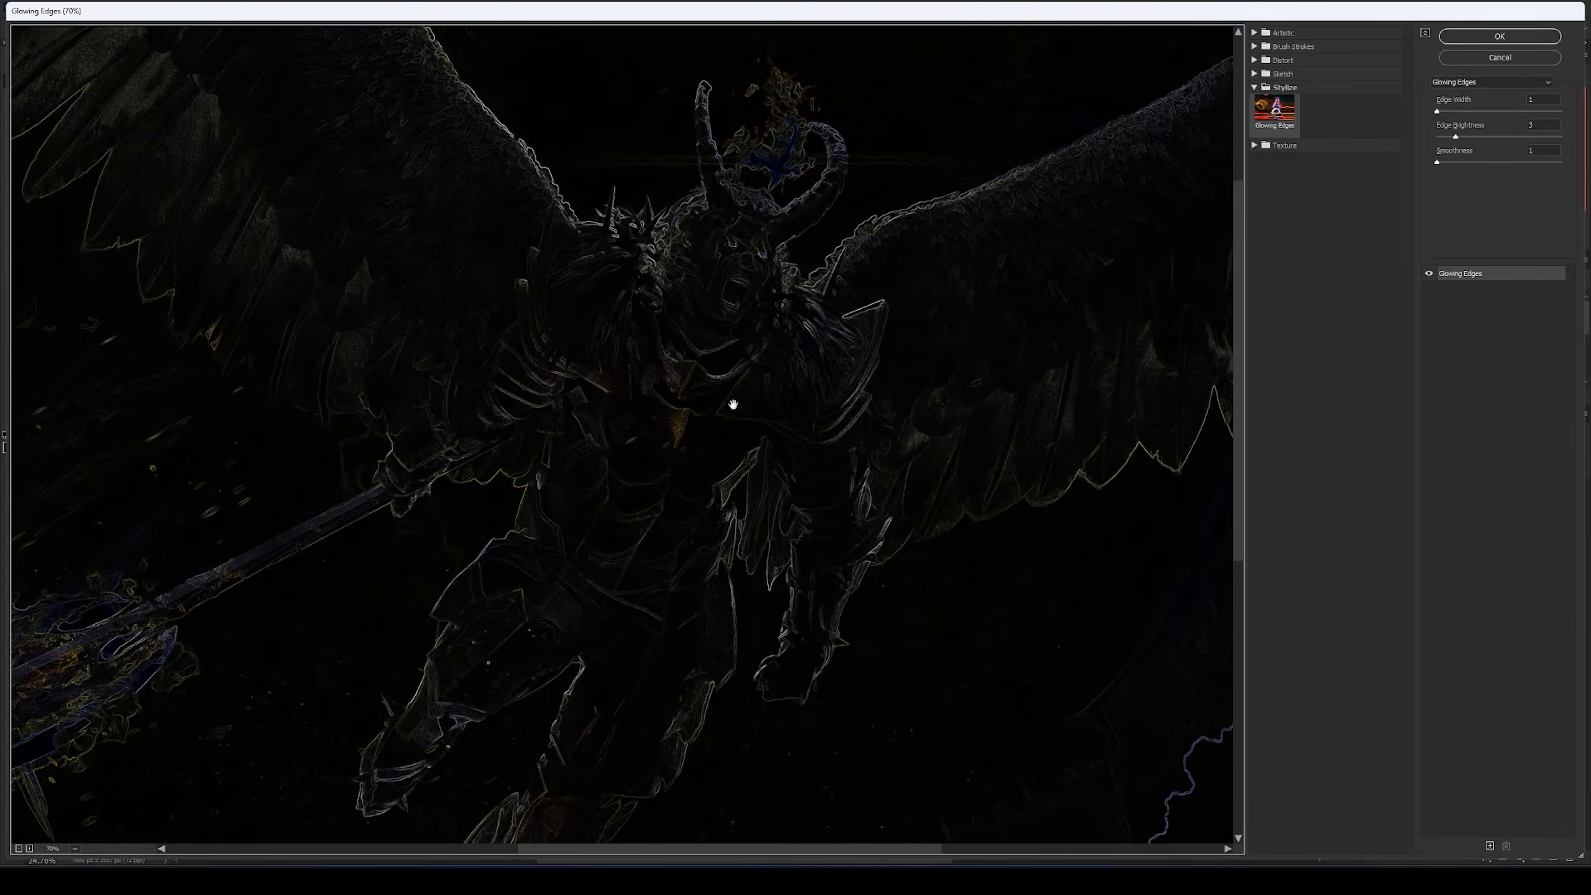
pyautogui.moveTo(706, 618); pyautogui.dragTo(783, 512)
pyautogui.moveTo(597, 622); pyautogui.dragTo(721, 463)
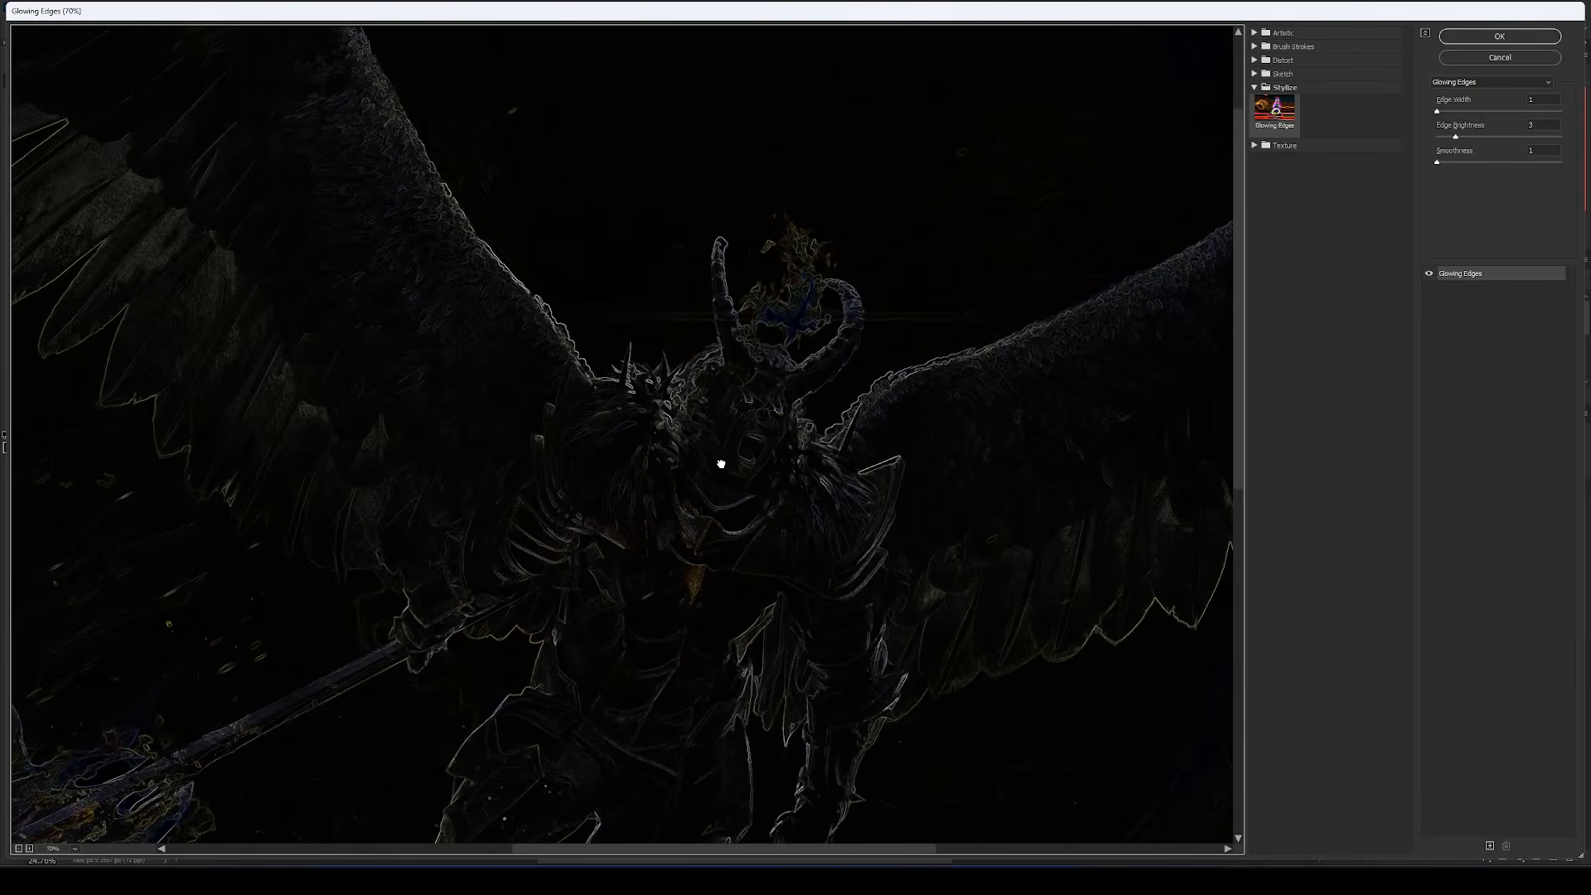
pyautogui.press('Return')
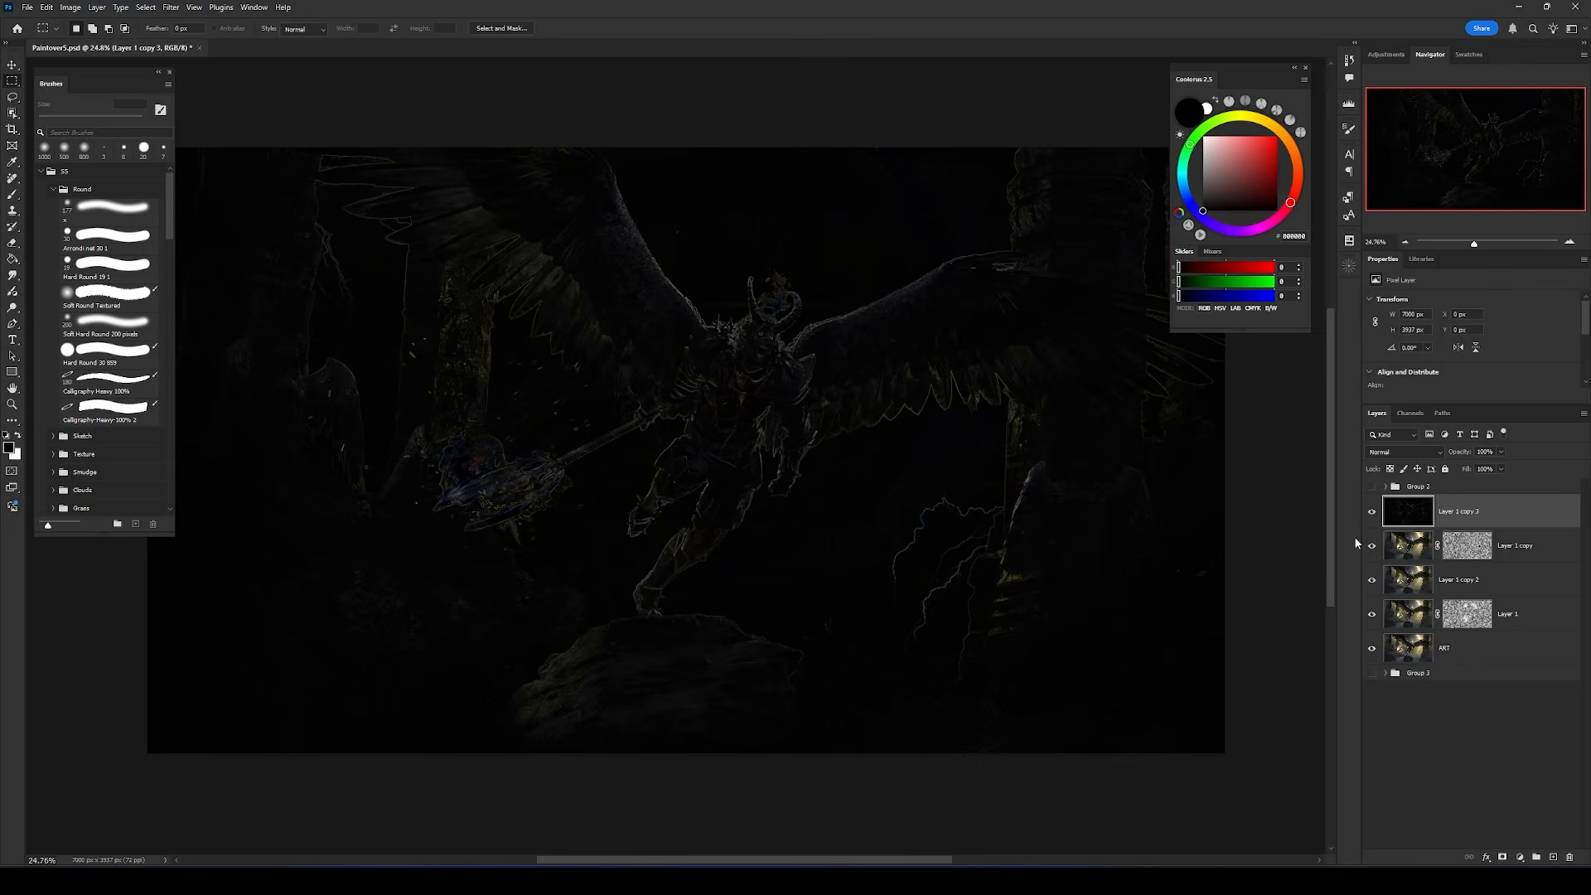
# Load the composite RGB channel of the glowing-edges image as a selection and examine the selected edges around the head and wings.
pyautogui.click(1409, 412)
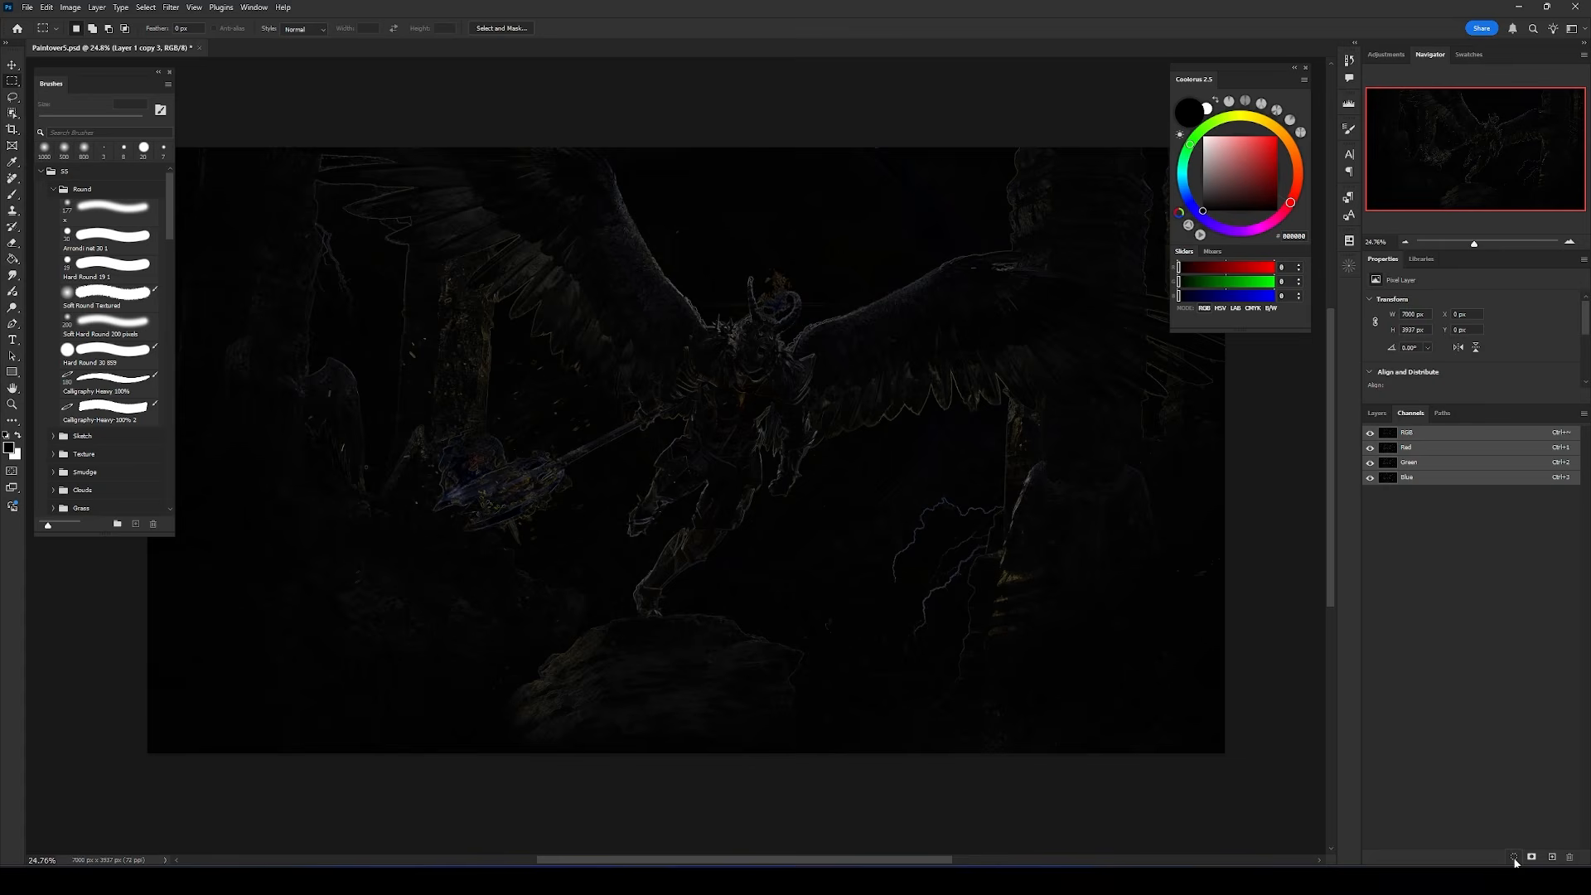
pyautogui.scroll(12, 711, 383)
pyautogui.moveTo(750, 331); pyautogui.dragTo(696, 583)
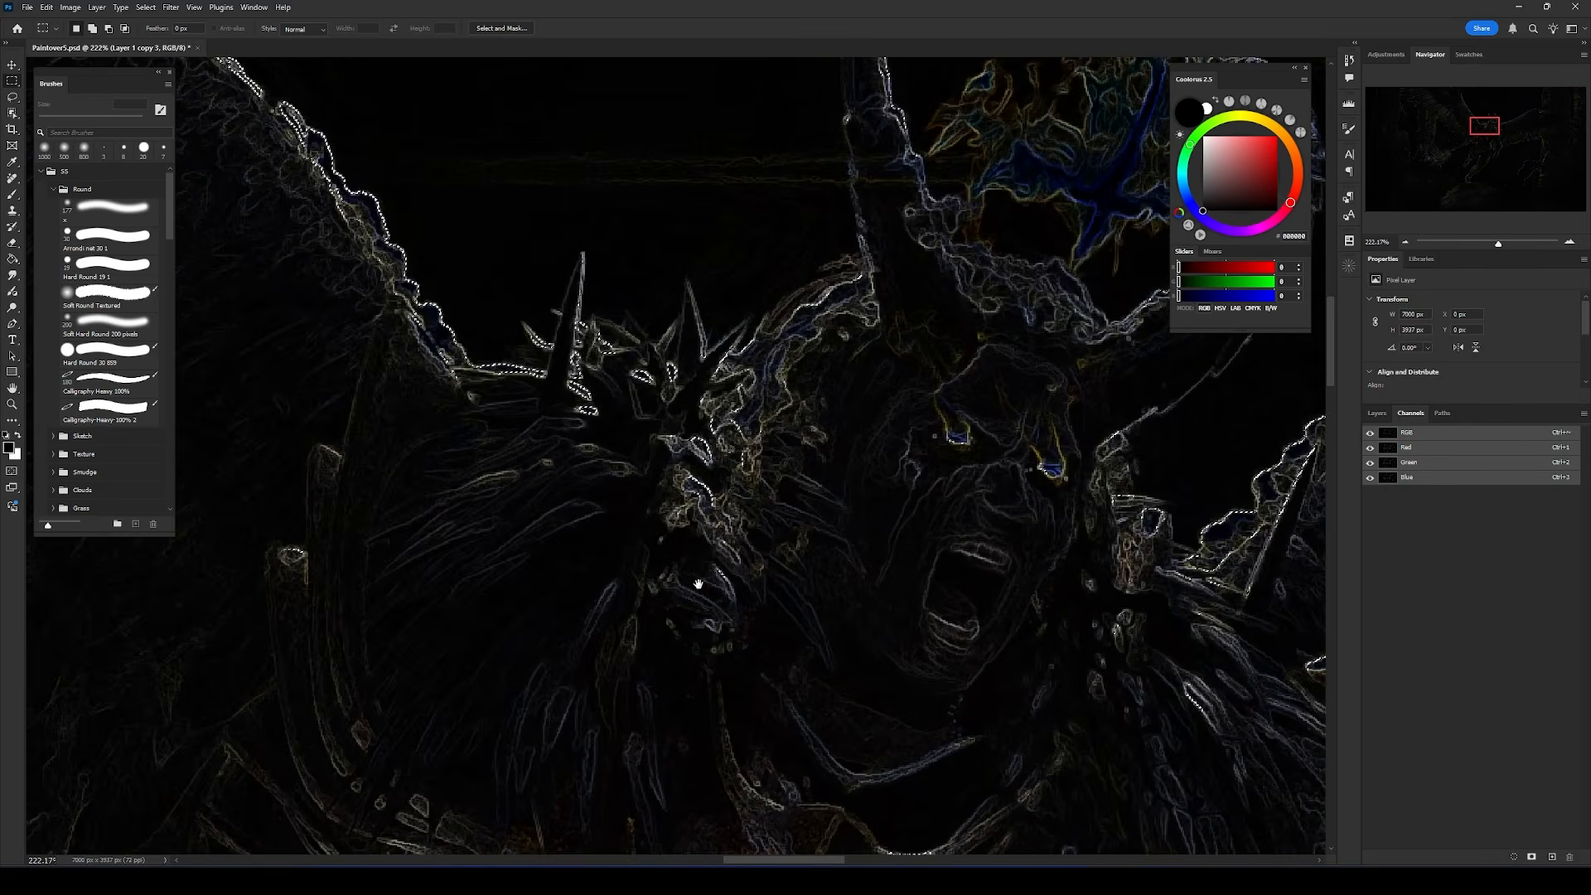
pyautogui.moveTo(543, 218); pyautogui.dragTo(585, 342)
pyautogui.scroll(5, 950, 421)
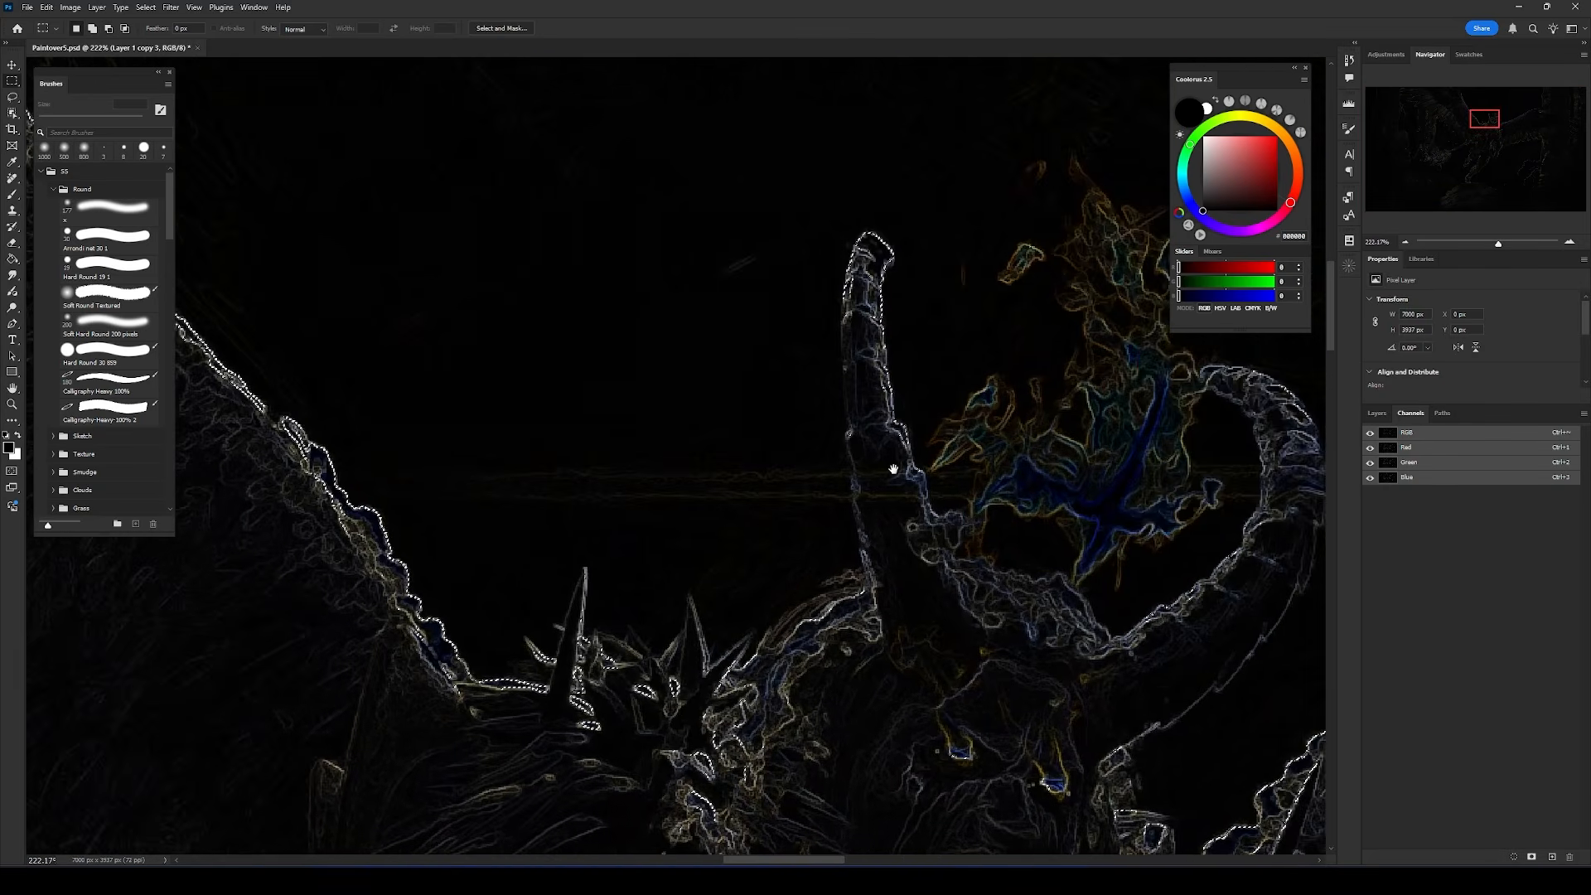
pyautogui.moveTo(1062, 536); pyautogui.dragTo(937, 390)
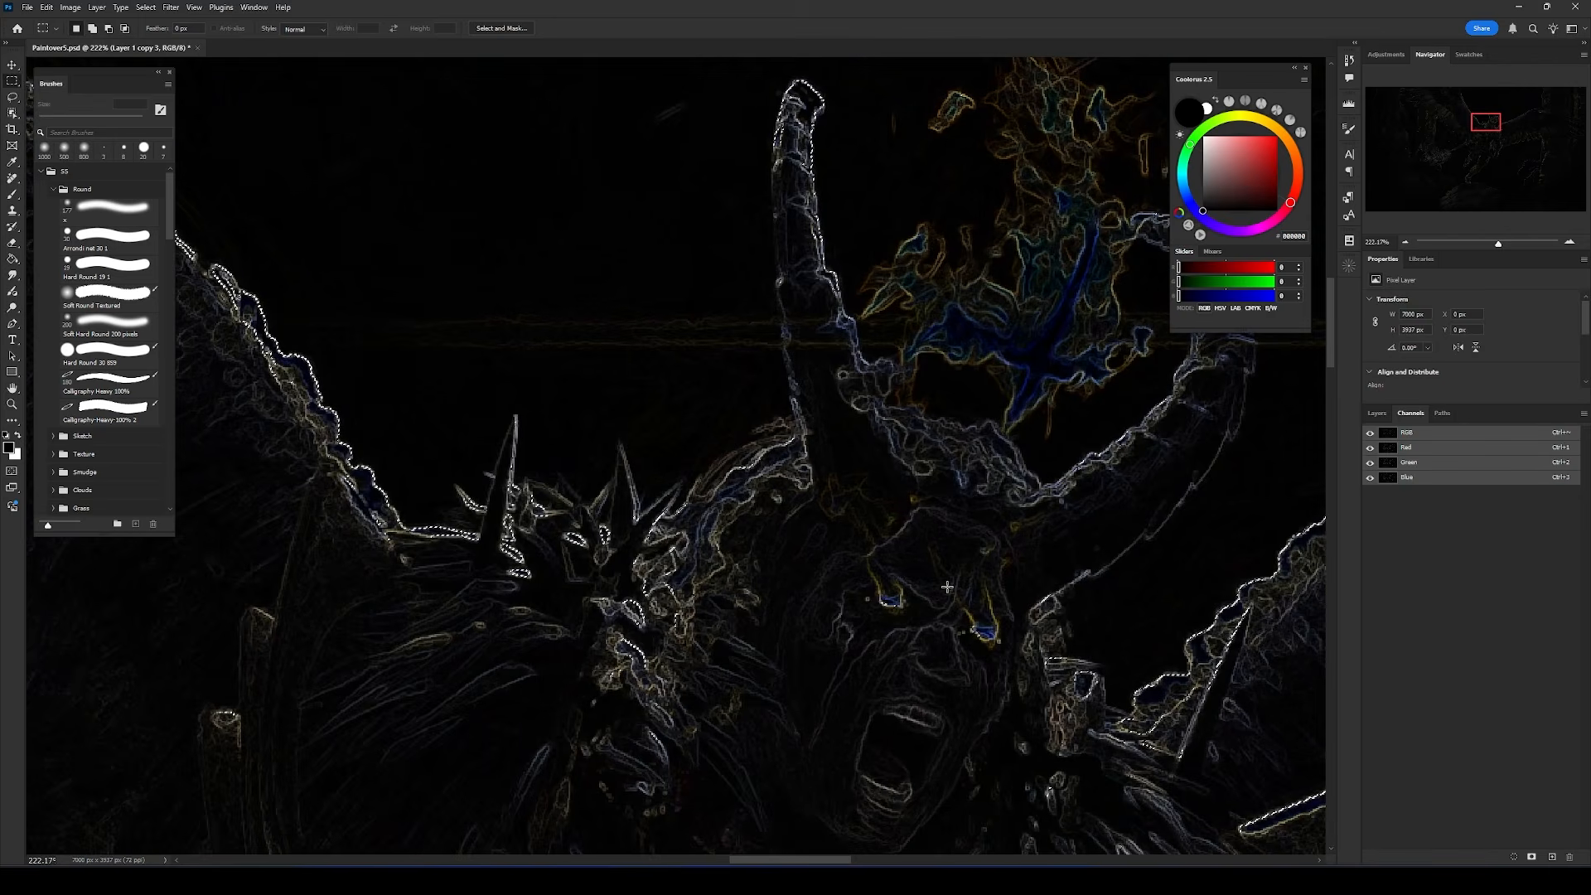
pyautogui.click(1377, 413)
# Hide the glowing-edges layer and create a group above it with a layer mask made from the edge selection.
pyautogui.scroll(-7, 806, 512)
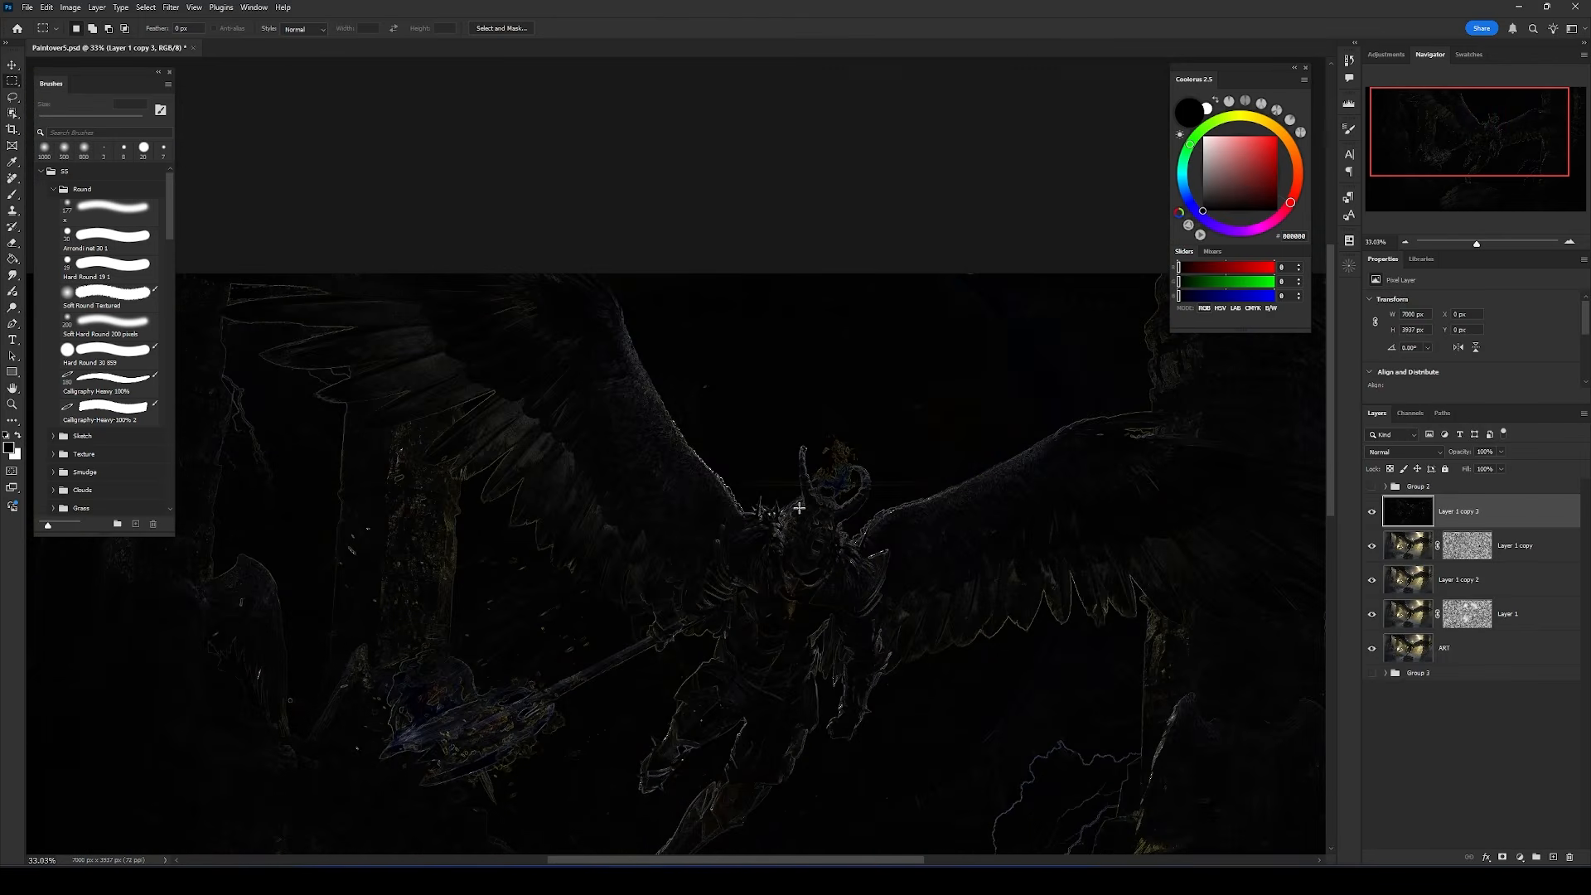
pyautogui.moveTo(814, 559); pyautogui.dragTo(817, 379)
pyautogui.click(1372, 512)
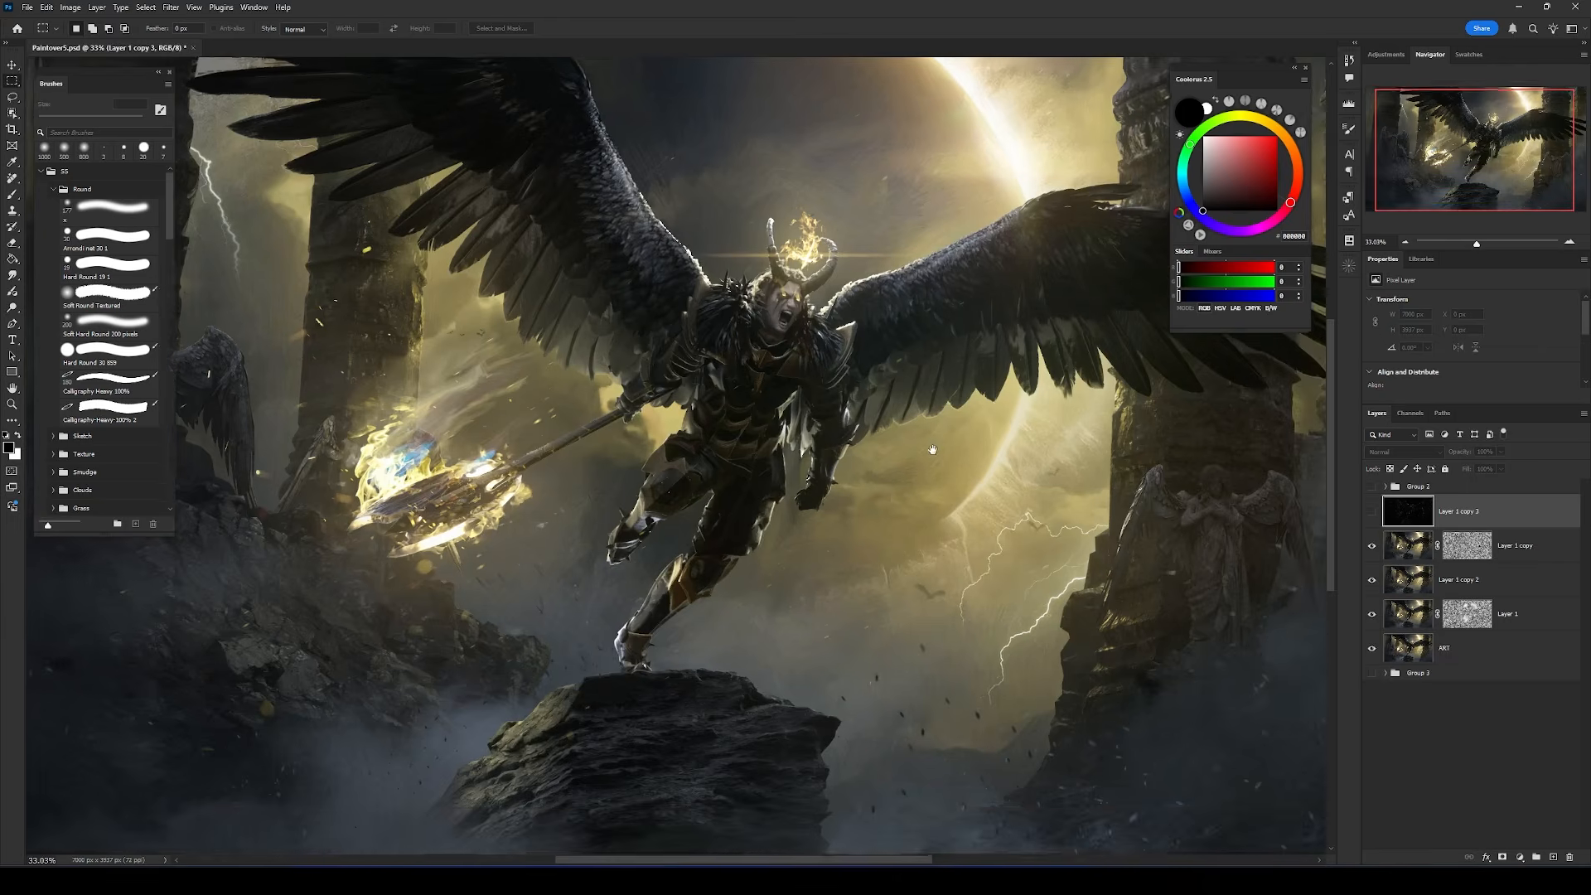
pyautogui.click(1536, 856)
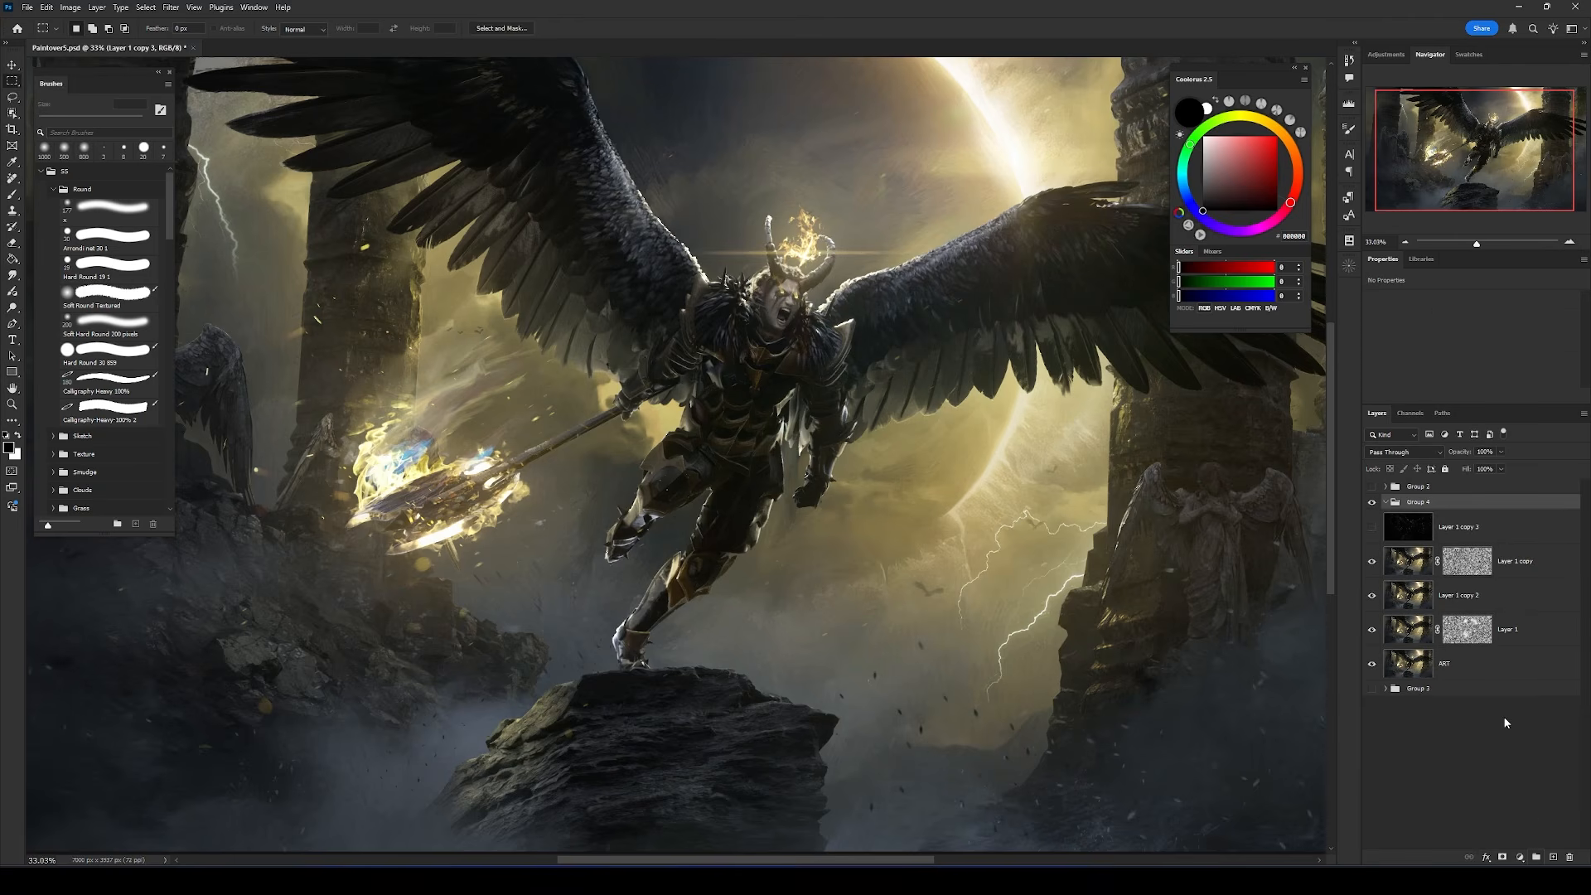
pyautogui.click(1502, 858)
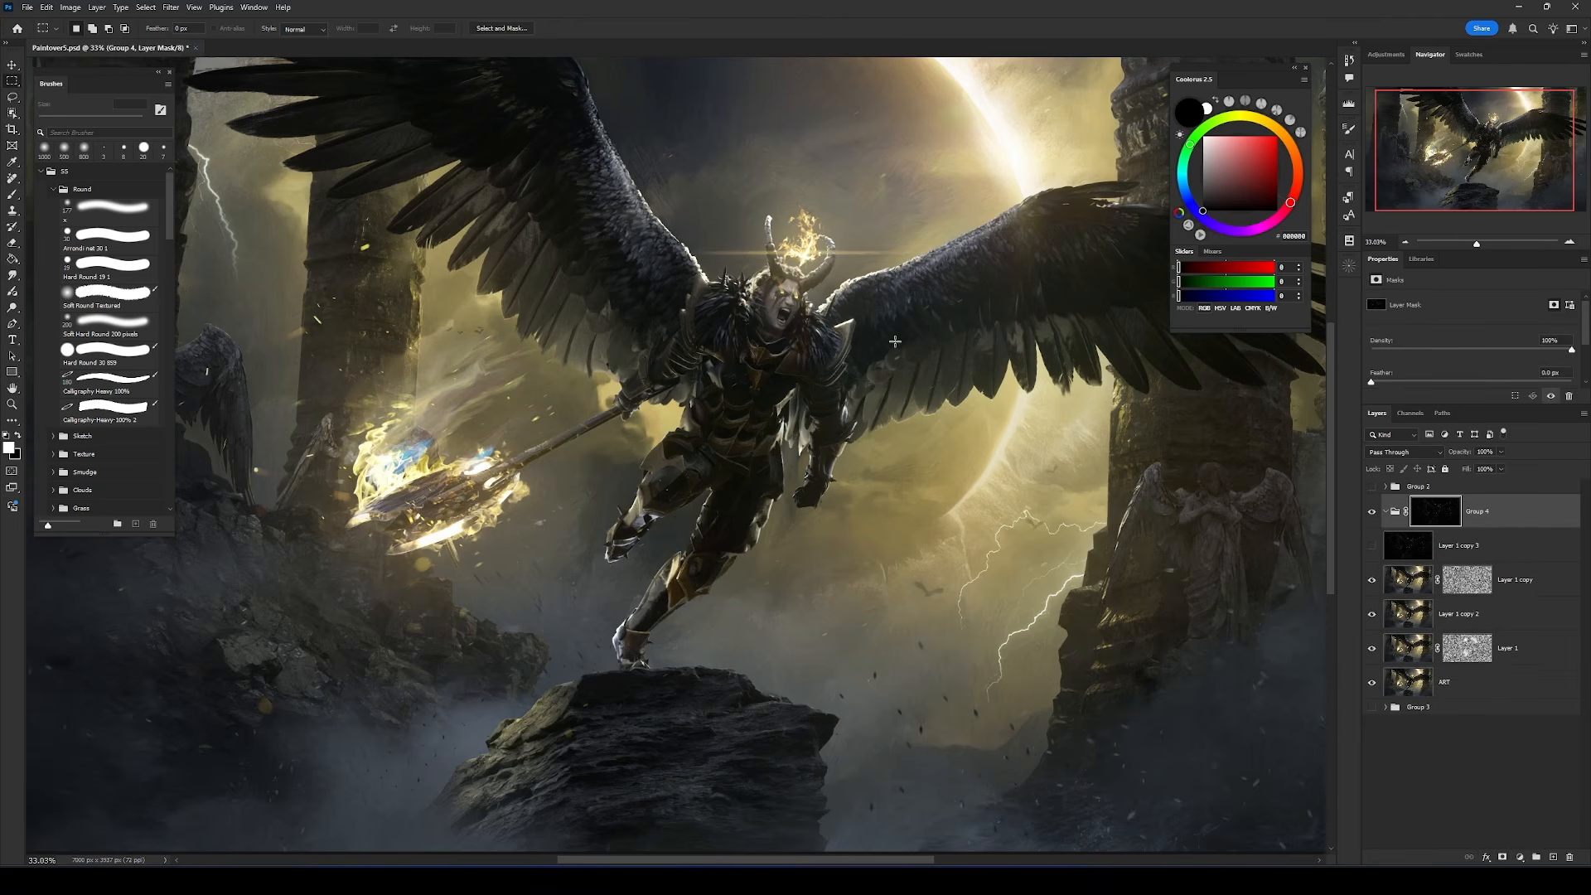
pyautogui.moveTo(996, 380); pyautogui.dragTo(936, 420)
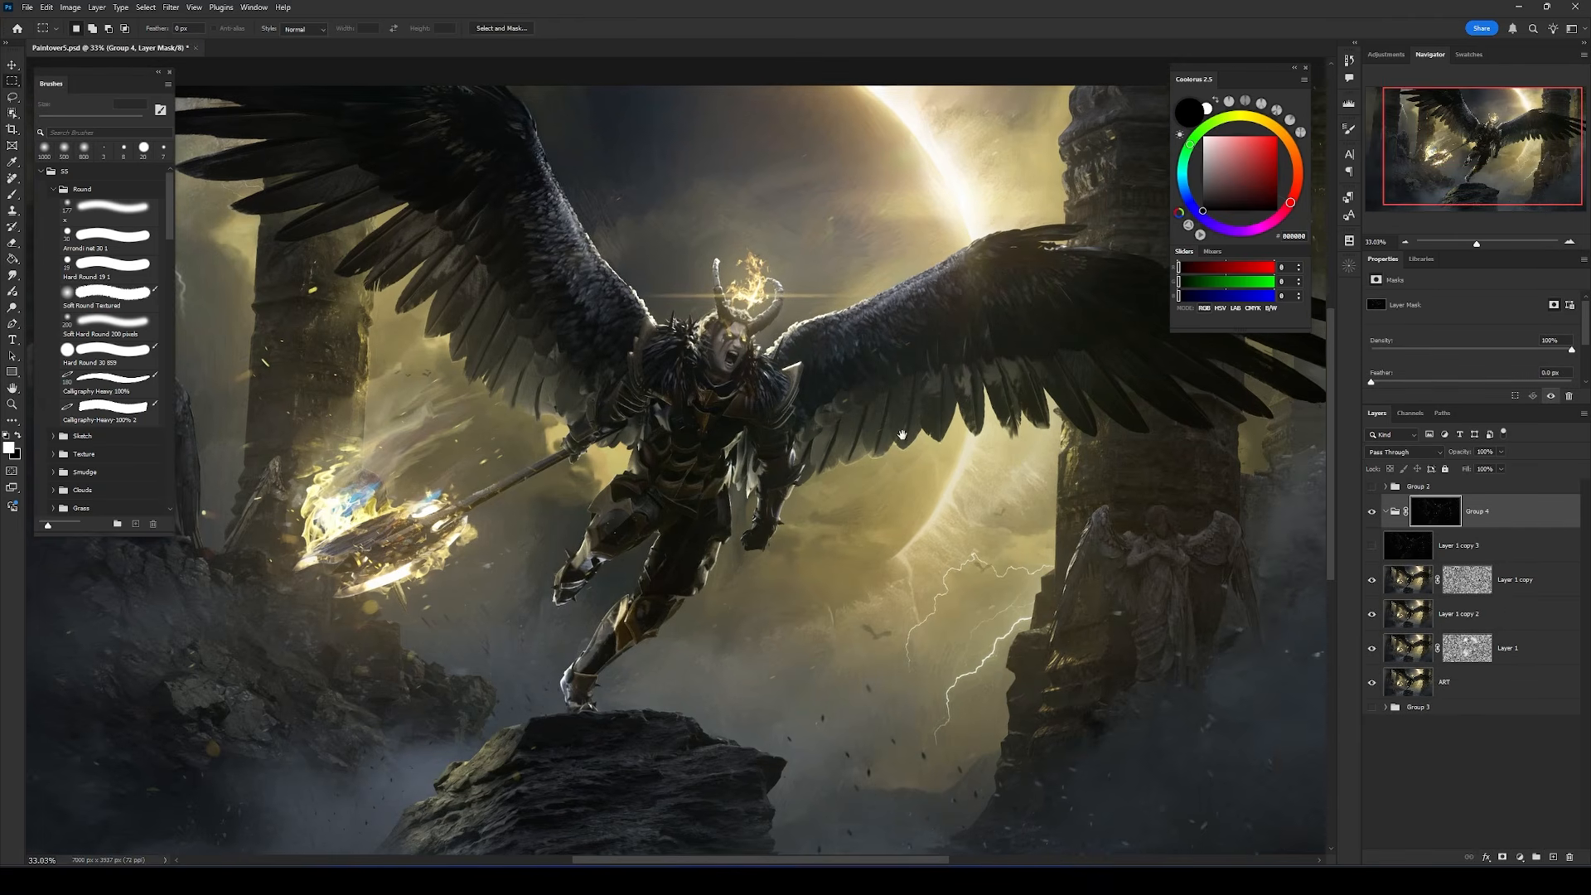
# Brighten the Group 4 layer mask with a Levels adjustment by lowering the white input level so the edges stand out strongly.
pyautogui.click(70, 7)
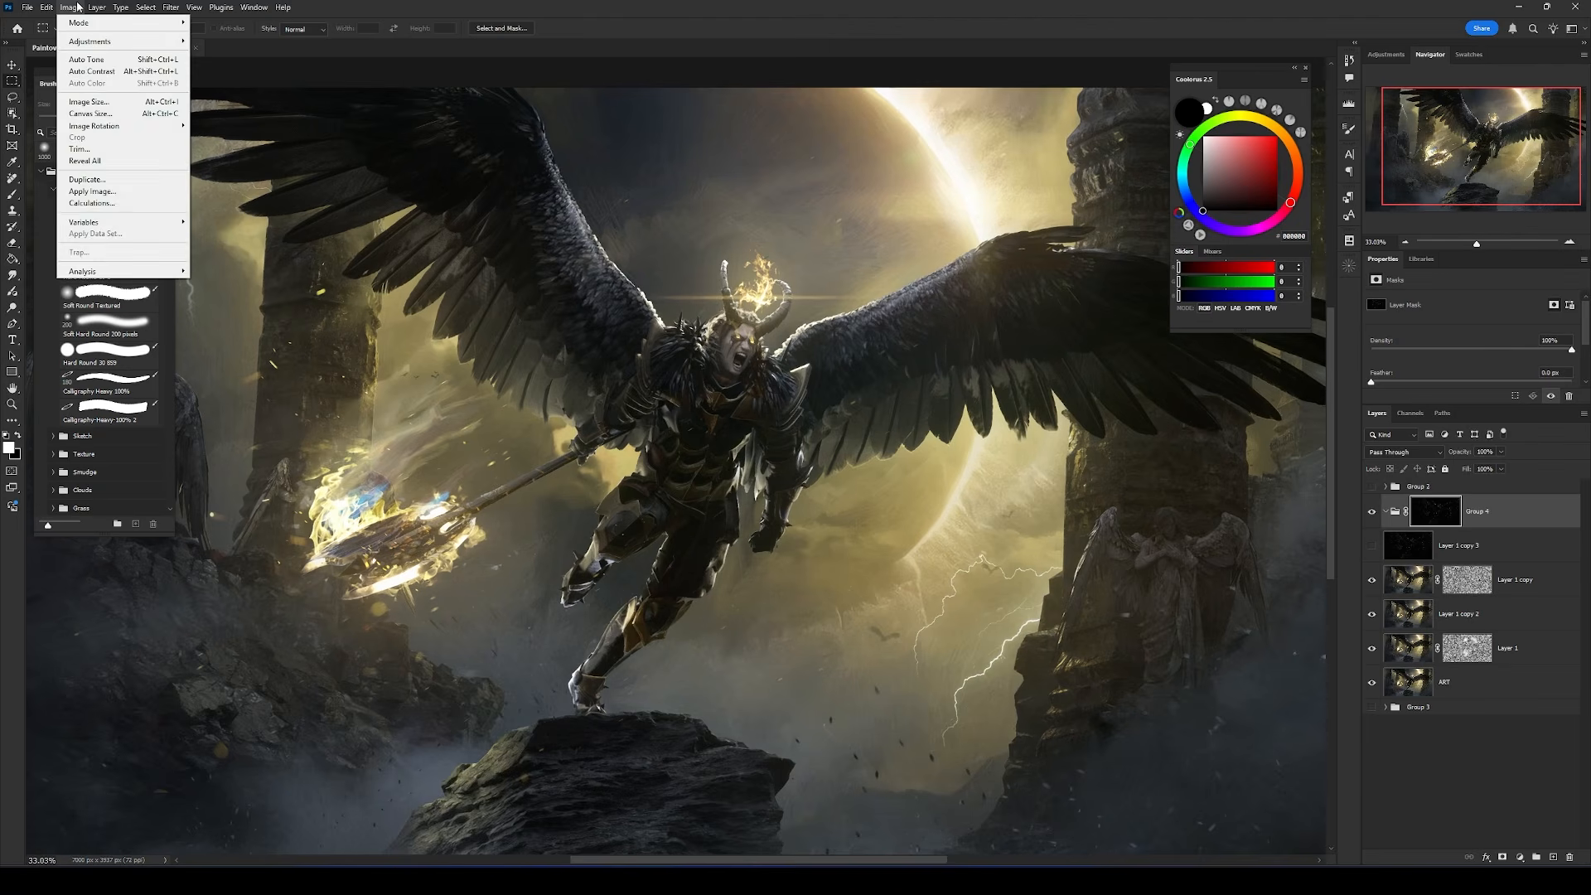
pyautogui.moveTo(124, 41)
pyautogui.click(212, 55)
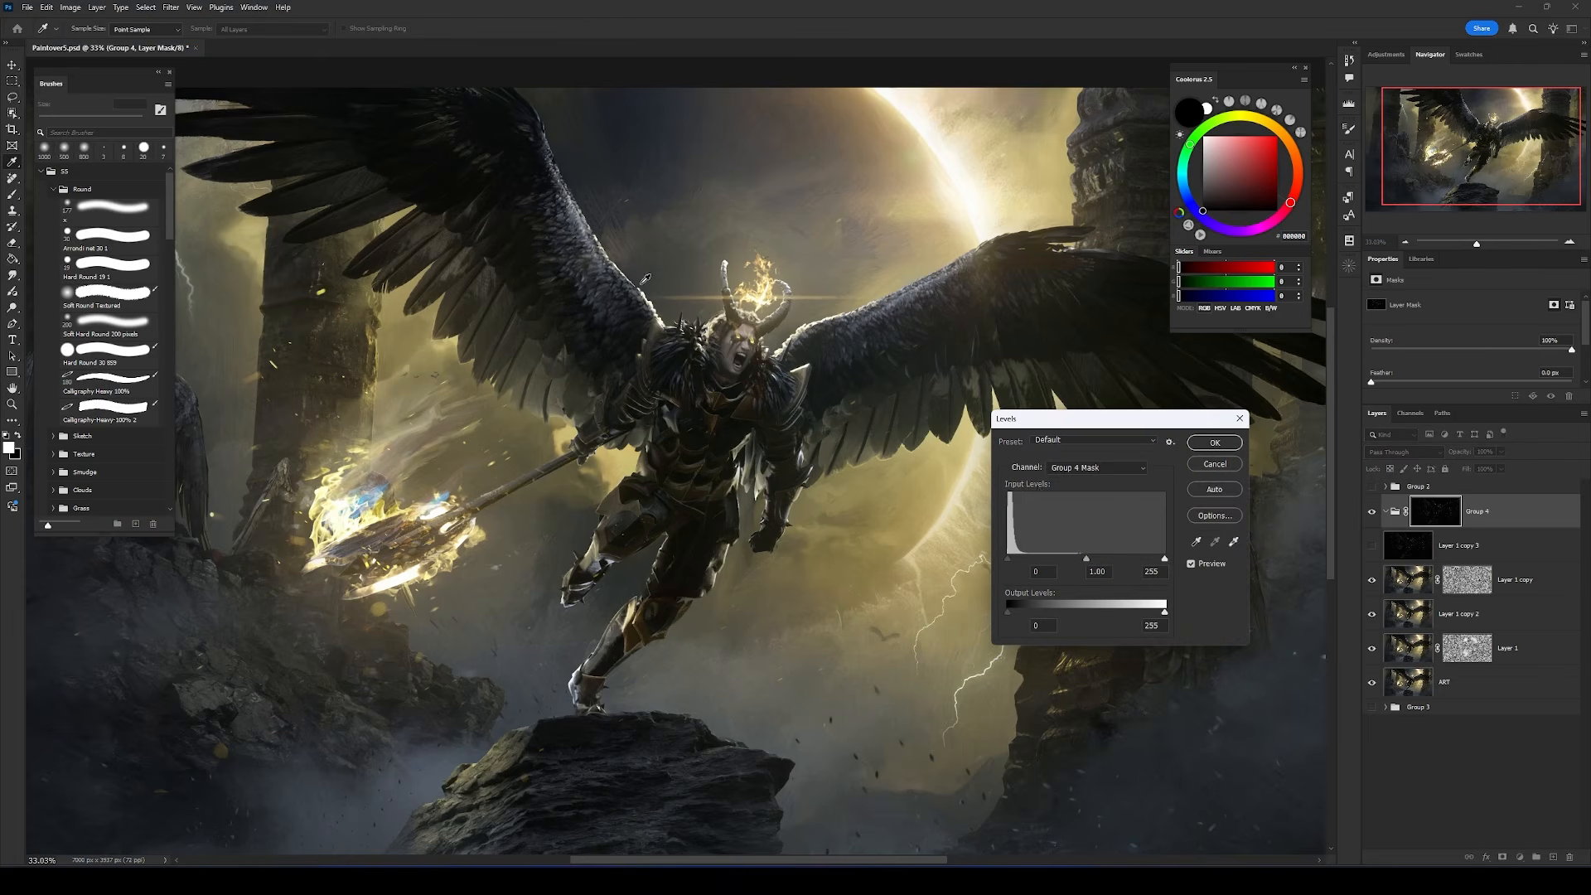
pyautogui.moveTo(1110, 421); pyautogui.dragTo(1057, 361)
pyautogui.moveTo(1112, 499); pyautogui.dragTo(979, 509)
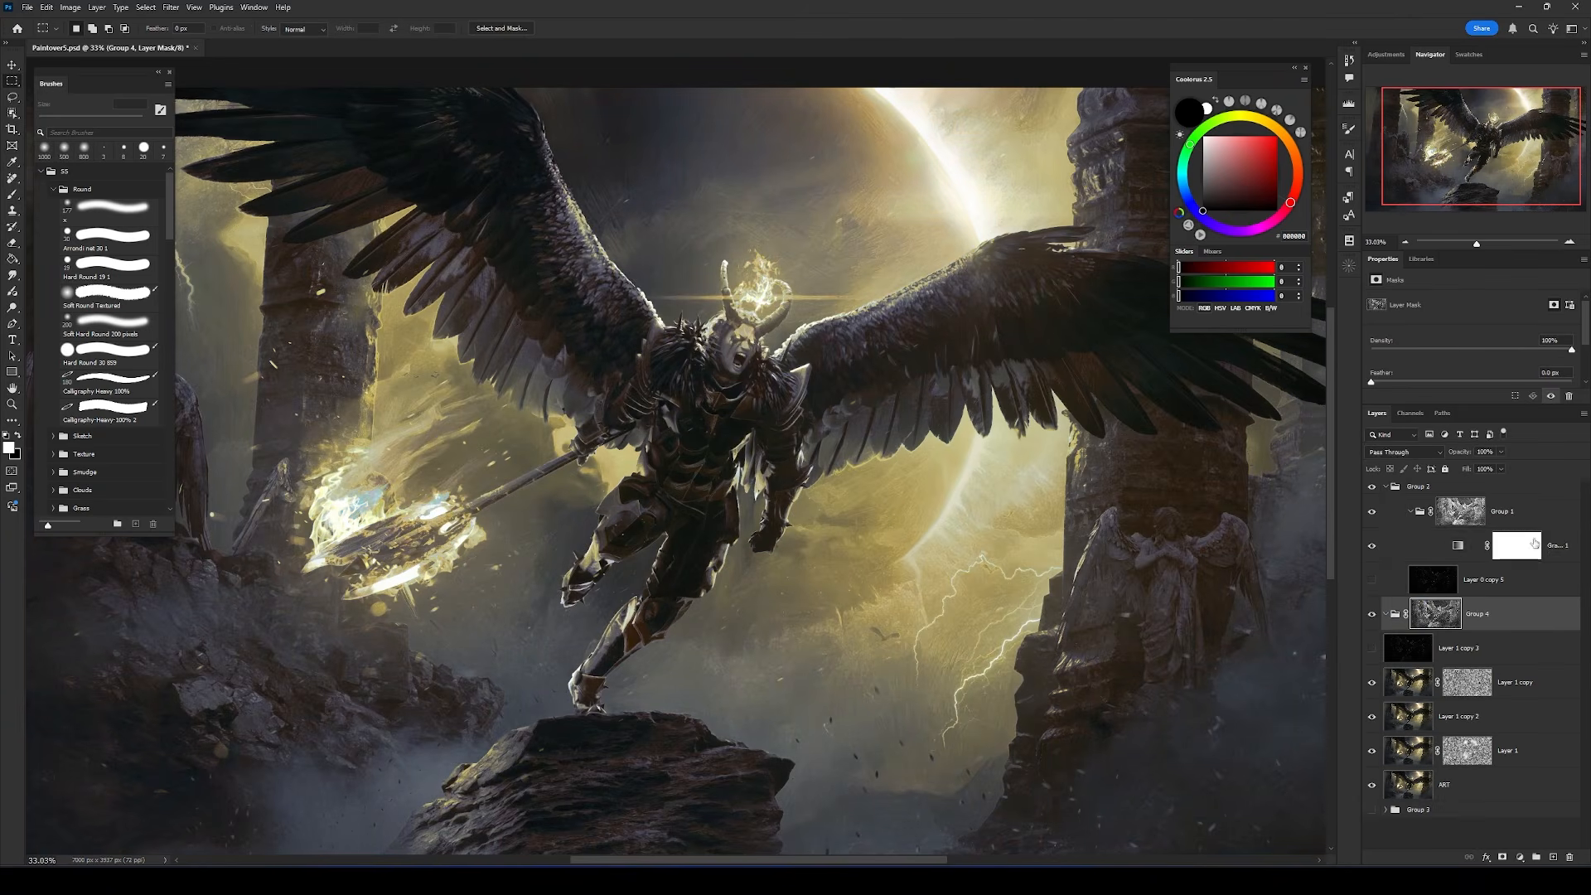
# Copy the Gradient Map 1 adjustment layer from Group 2 into Group 4, and collapse and hide Group 2.
pyautogui.click(1558, 547)
pyautogui.moveTo(1558, 547); pyautogui.dragTo(1537, 609)
pyautogui.click(1386, 487)
pyautogui.click(1371, 488)
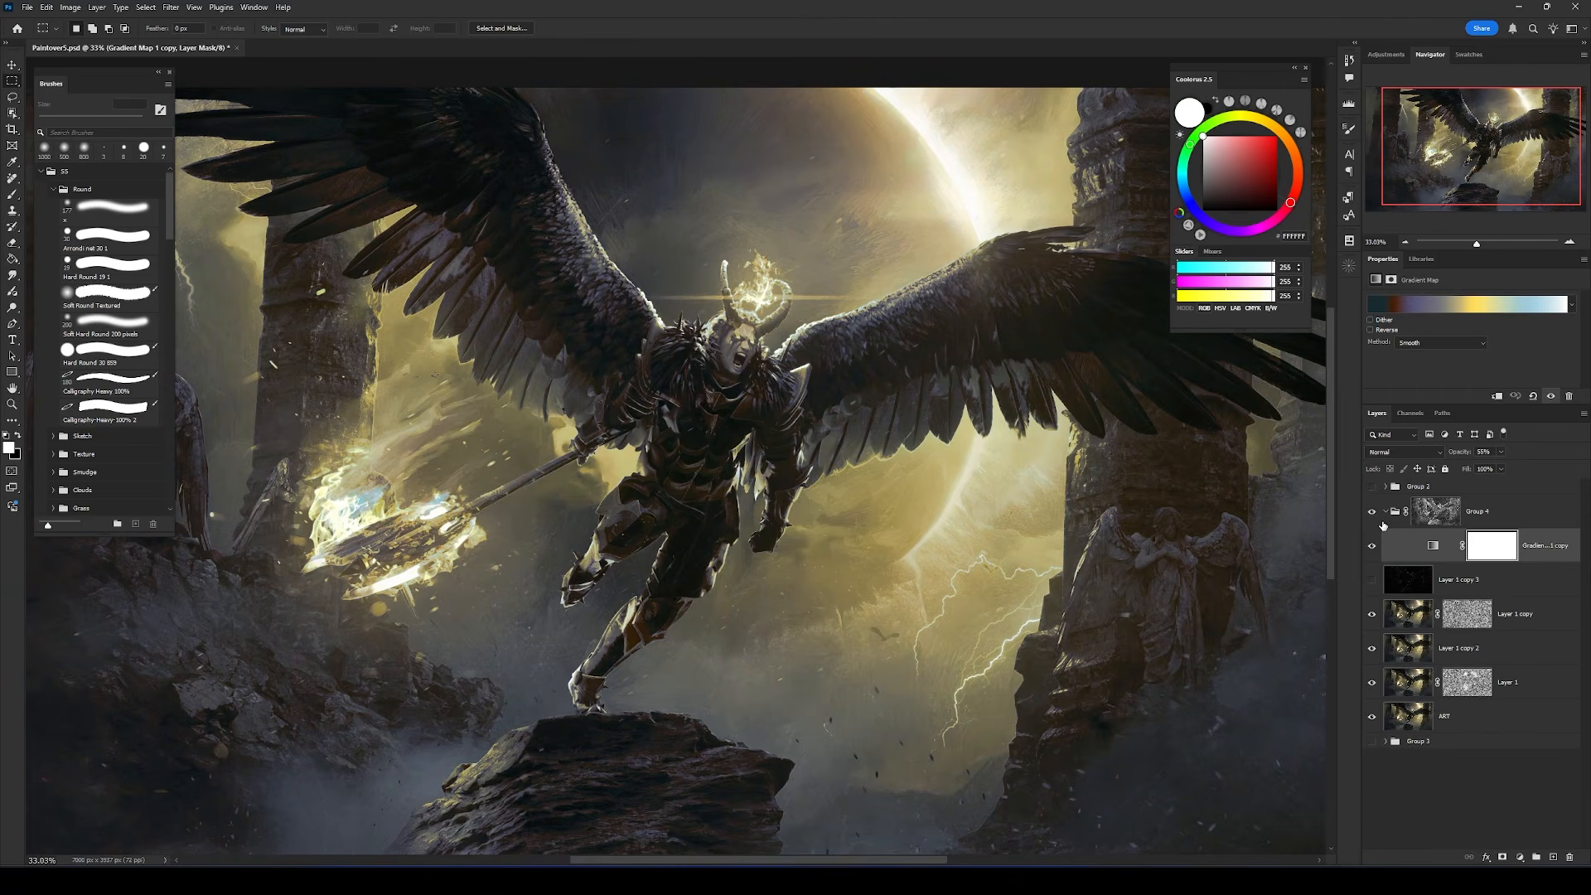
# Compare the artwork with and without the copied gradient map and examine its effect closely around the warrior and wings.
pyautogui.click(1371, 548)
pyautogui.click(1371, 547)
pyautogui.scroll(-8, 814, 454)
pyautogui.scroll(9, 830, 472)
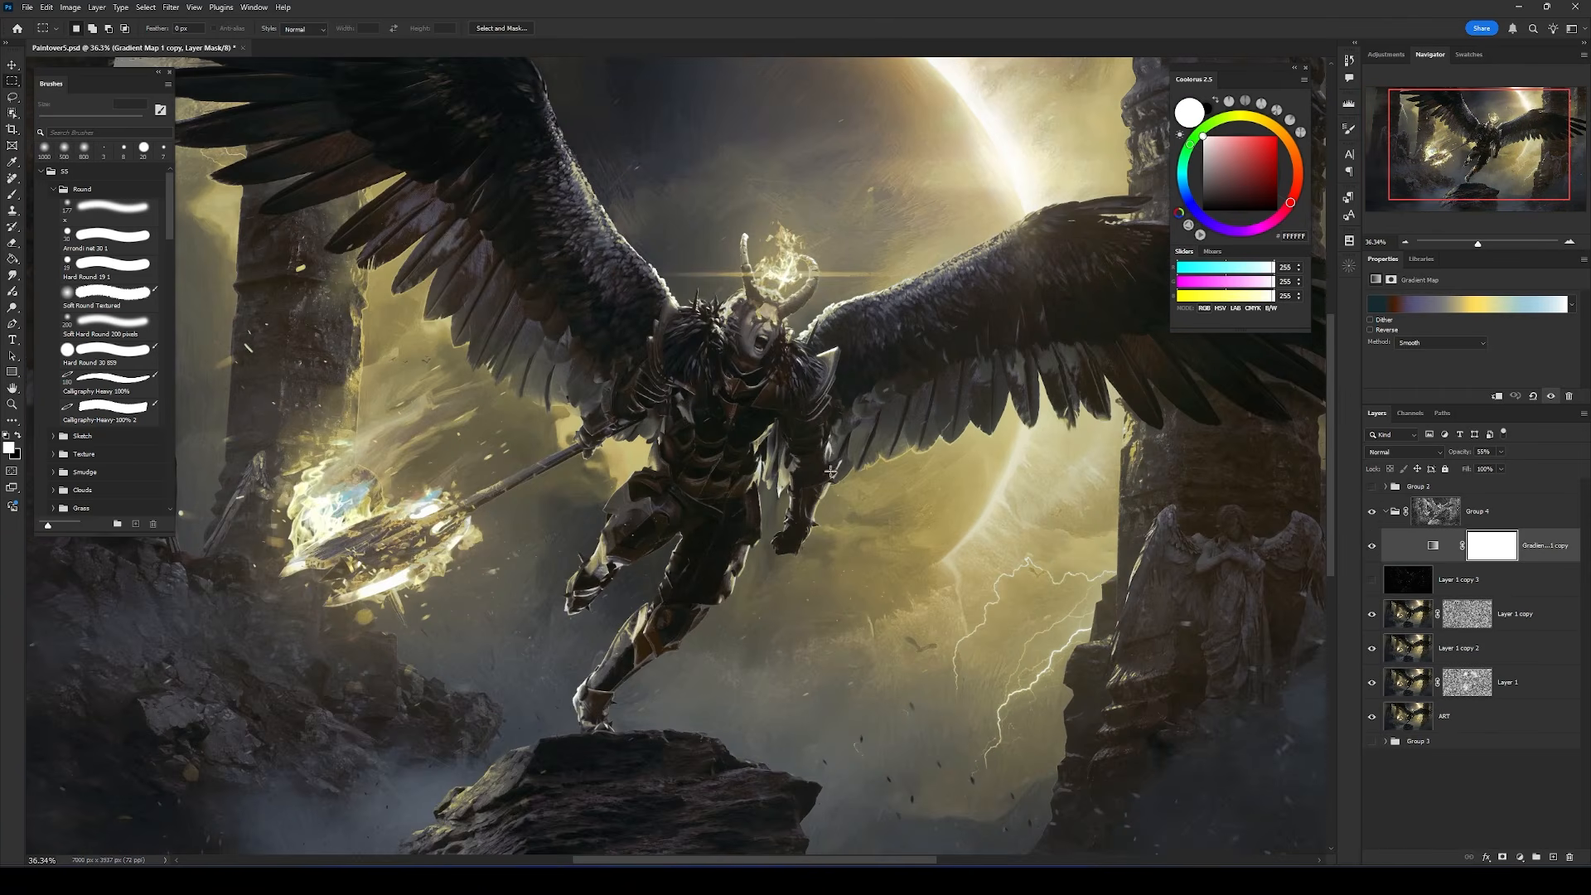
pyautogui.click(1371, 546)
pyautogui.click(1372, 546)
pyautogui.click(1372, 546)
pyautogui.moveTo(838, 321); pyautogui.dragTo(710, 470)
pyautogui.moveTo(370, 408); pyautogui.dragTo(486, 422)
pyautogui.moveTo(293, 405); pyautogui.dragTo(517, 424)
pyautogui.moveTo(345, 387); pyautogui.dragTo(611, 434)
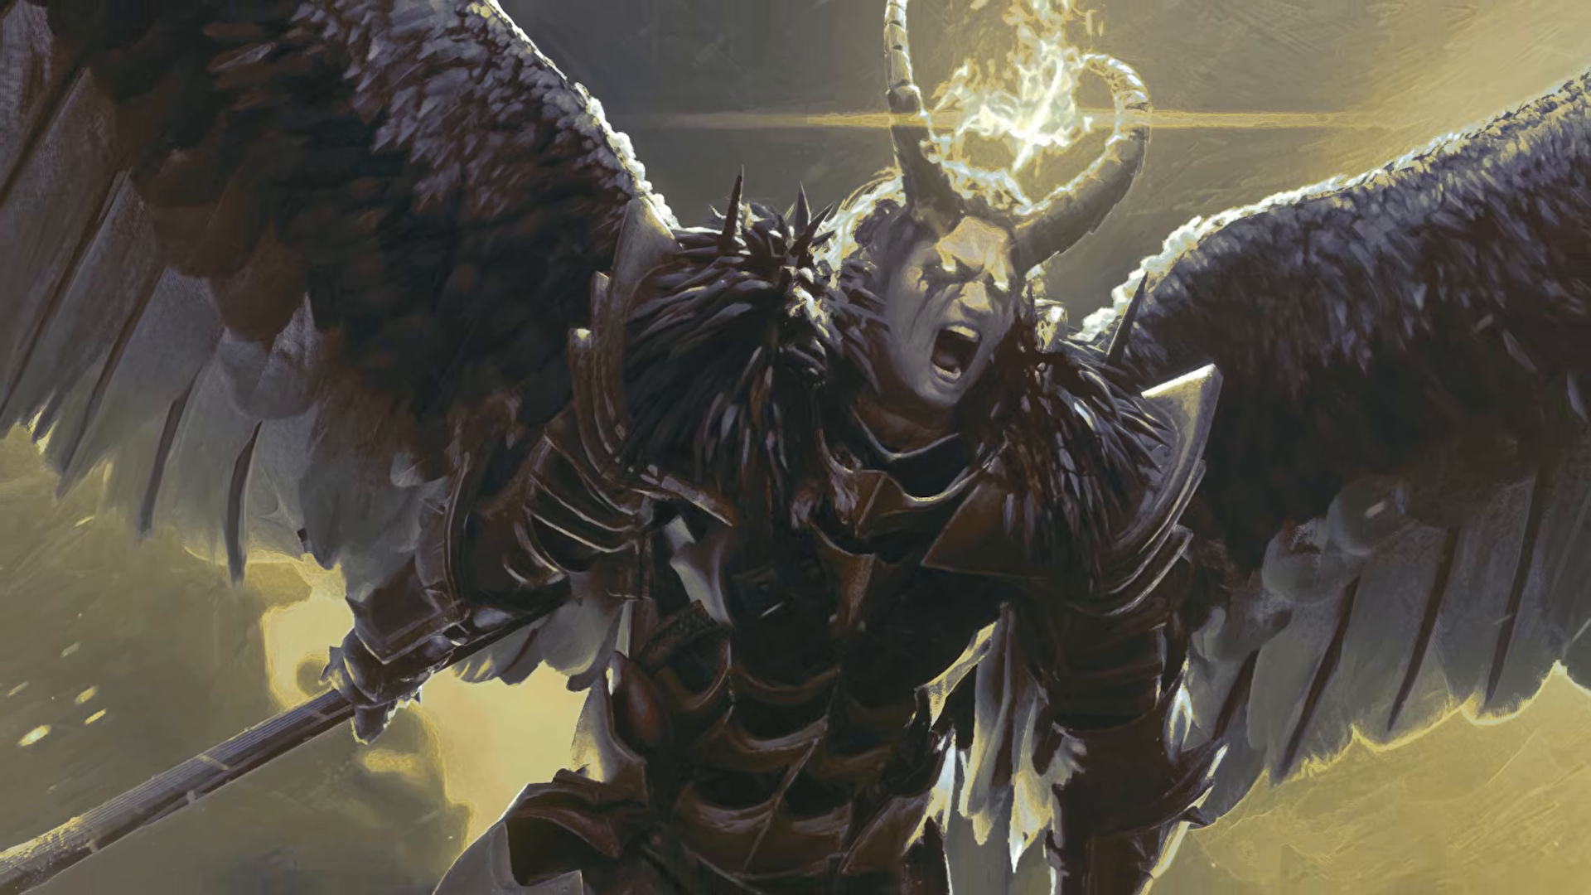